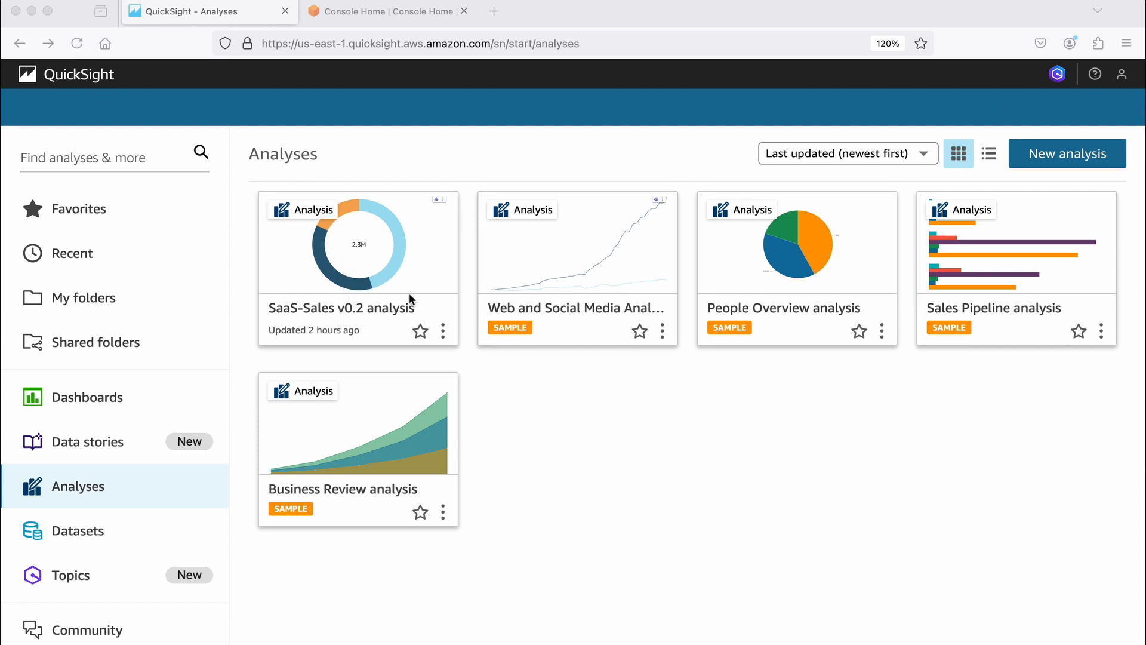
Step: Open the SaaS-Sales v0.2 analysis and review its Sales by Region, KPI and Orders per Month visuals
left_click(428, 249)
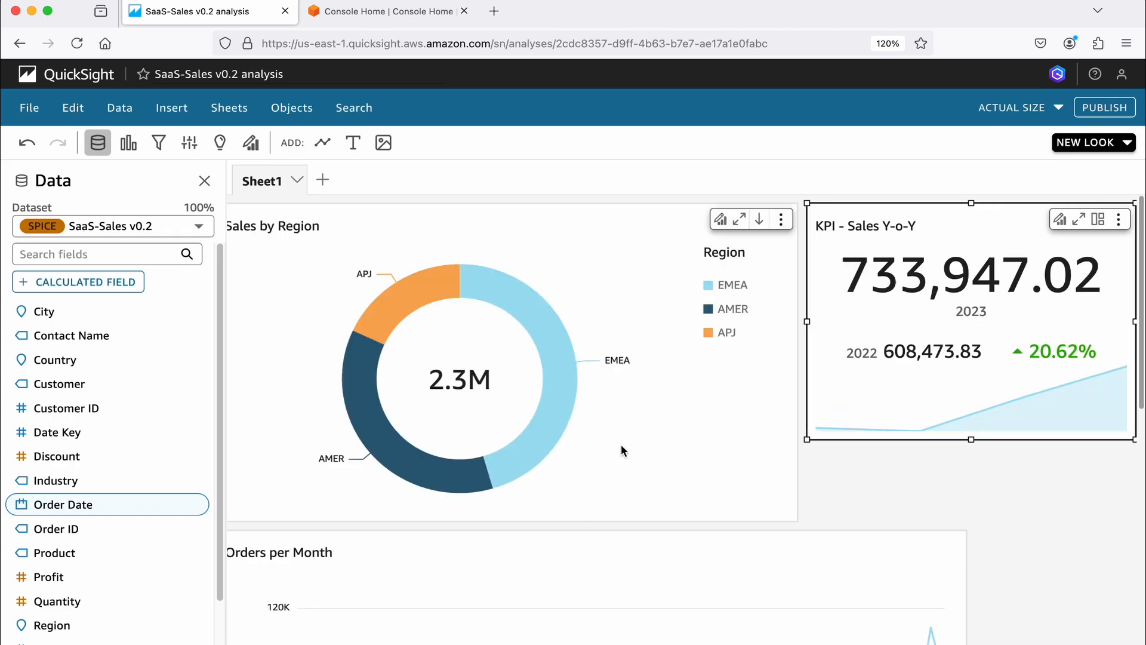
scroll(461, 386, "down", 1)
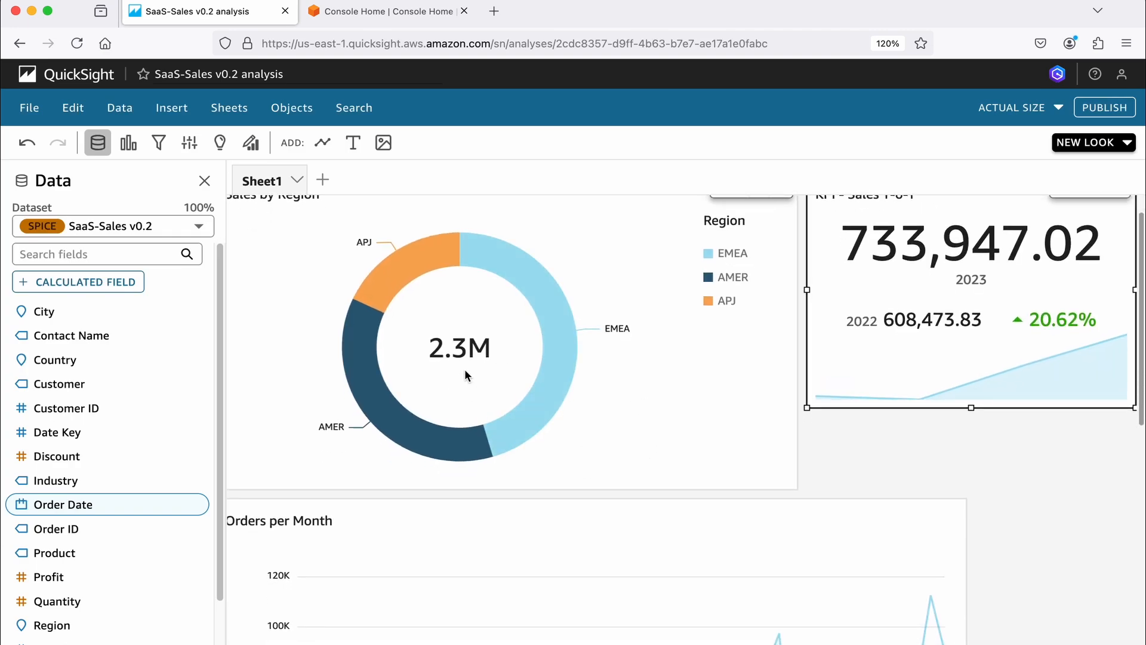
scroll(464, 369, "up", 1)
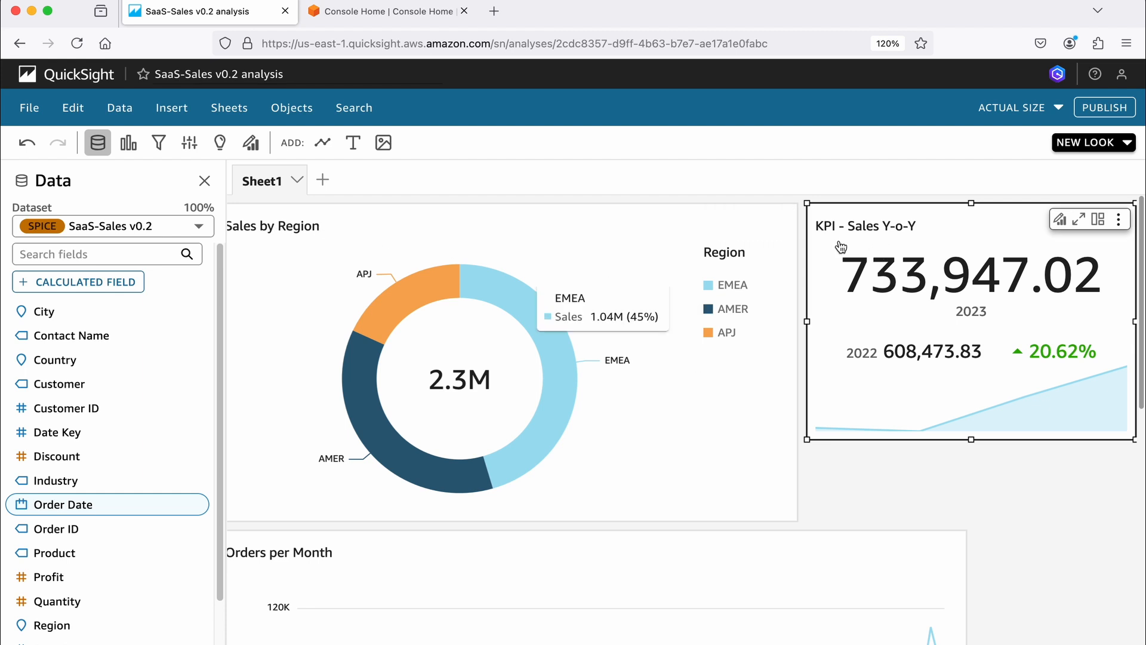
scroll(841, 247, "down", 5)
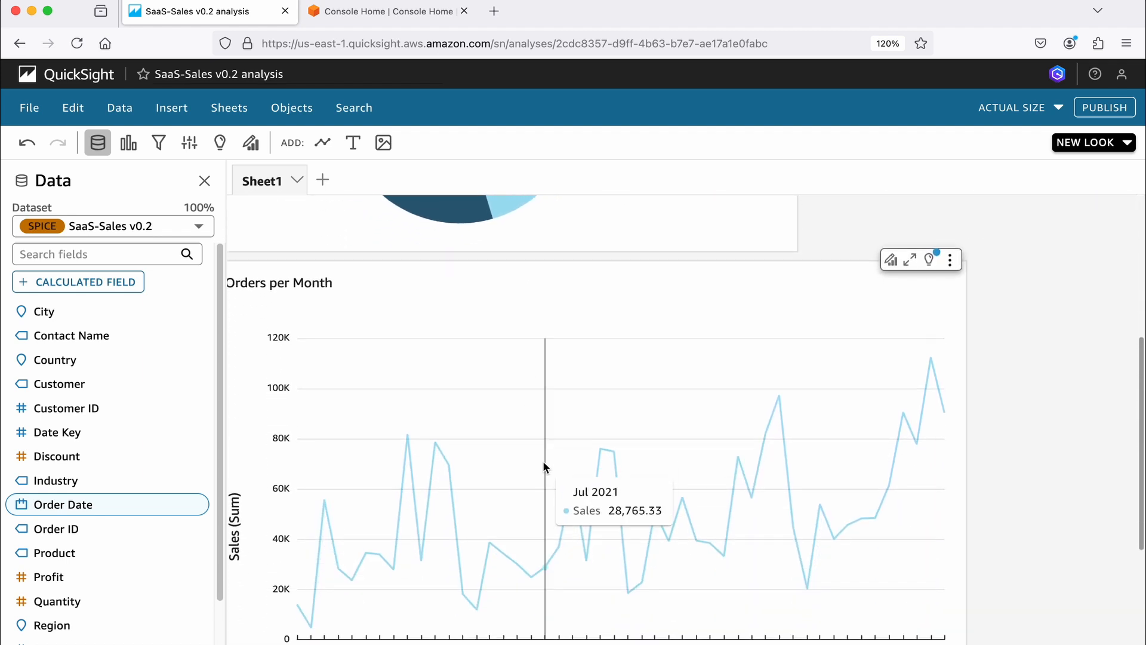
scroll(545, 468, "up", 5)
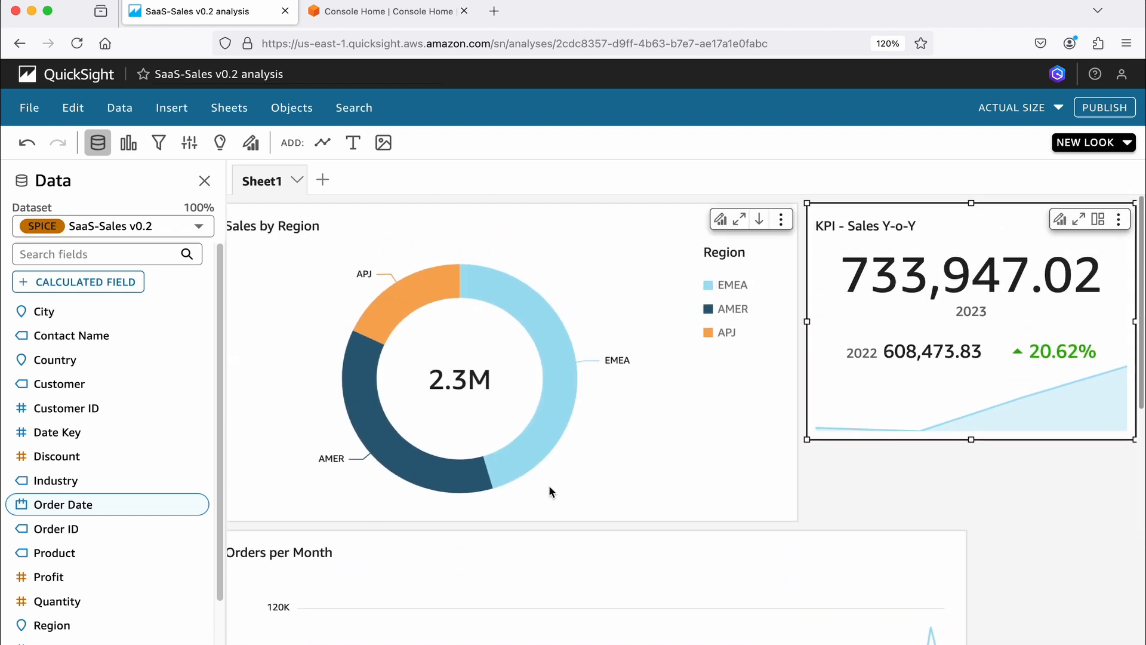
left_click(926, 486)
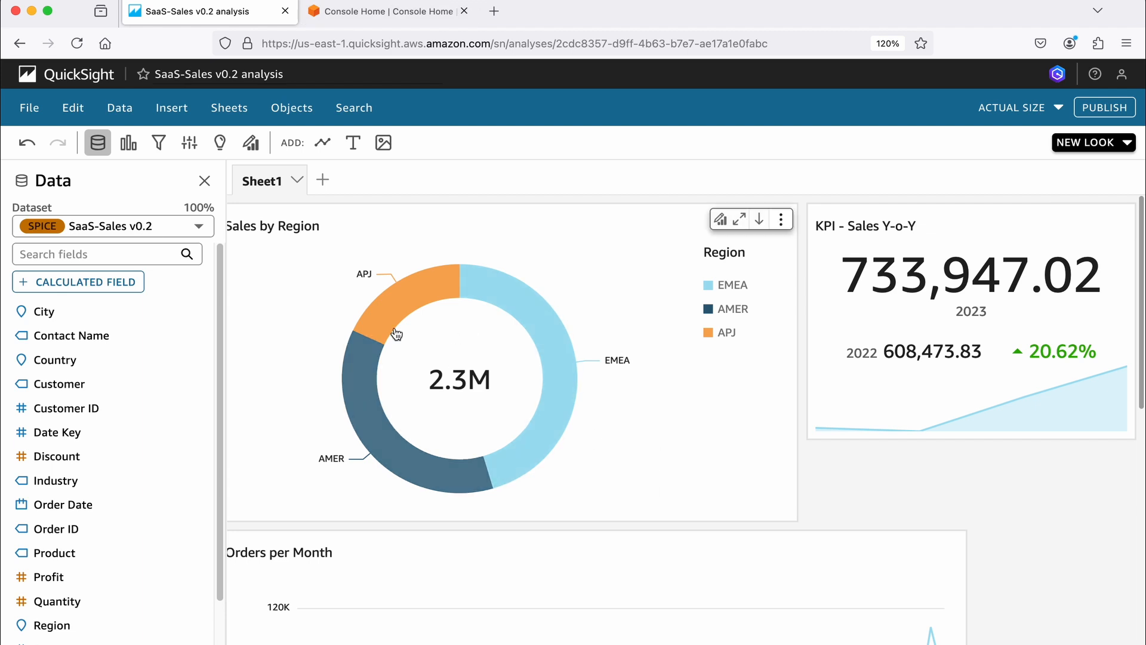
mouse_move(535, 315)
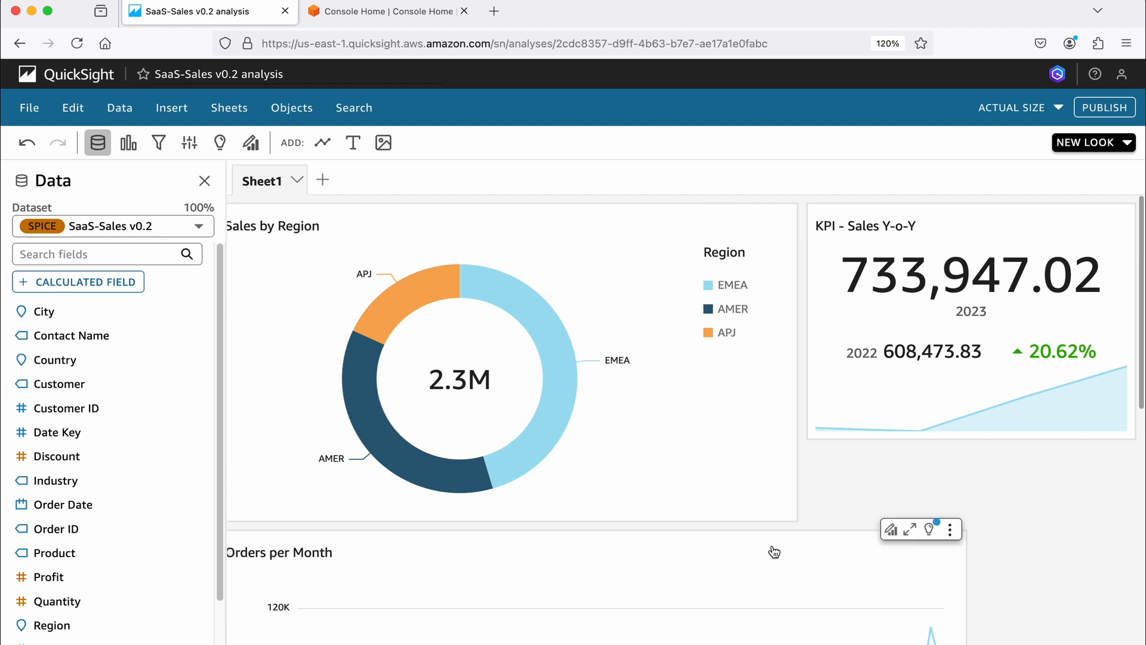
Step: Start a custom copy of the applied Classic theme and name it Classic-3
left_click(70, 109)
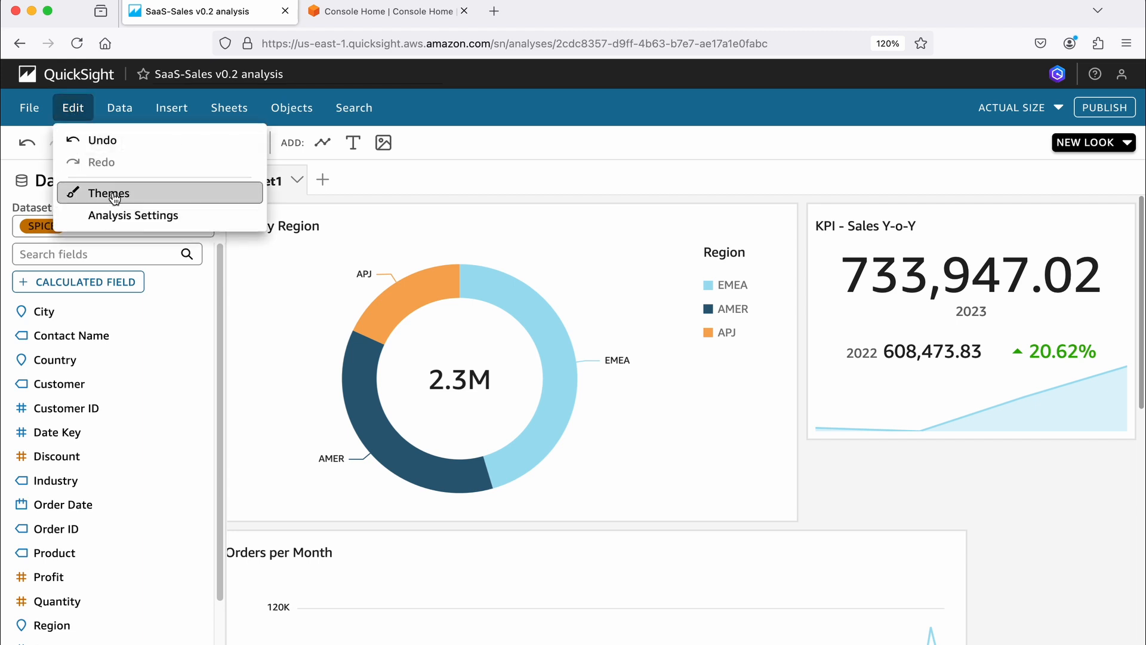
left_click(107, 192)
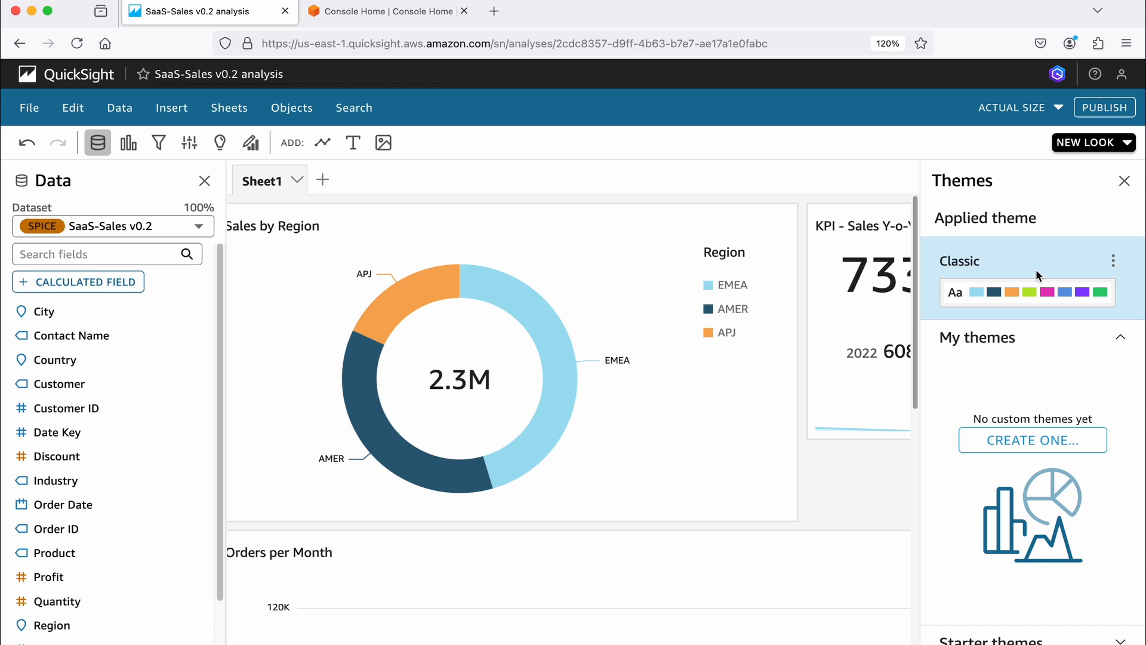
left_click(1114, 262)
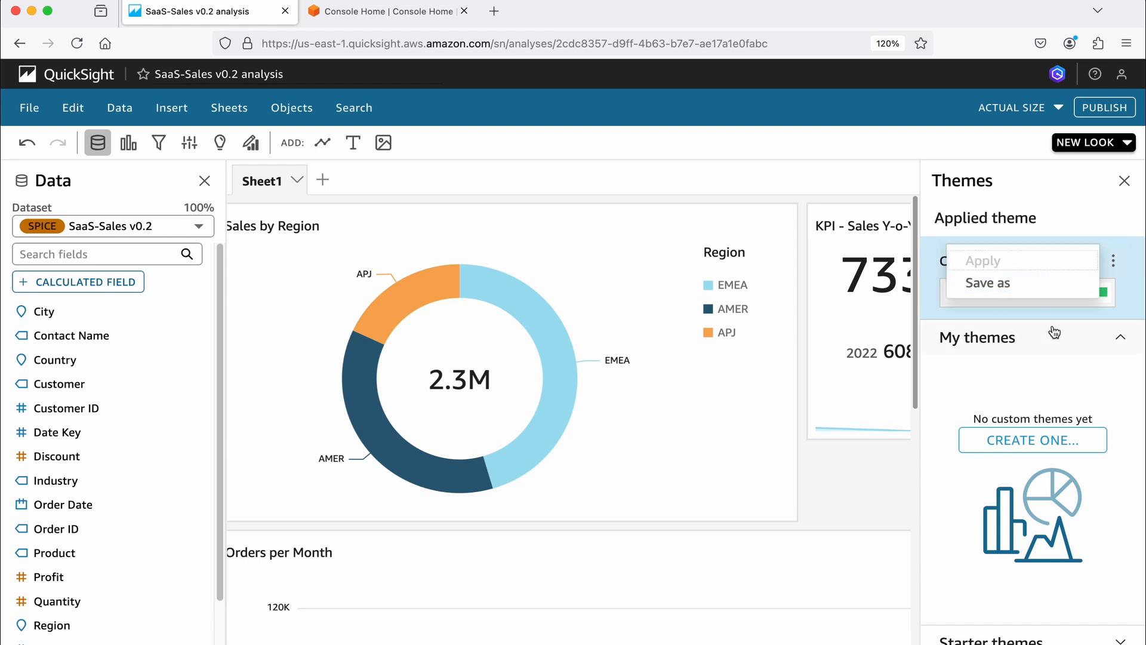
left_click(1001, 292)
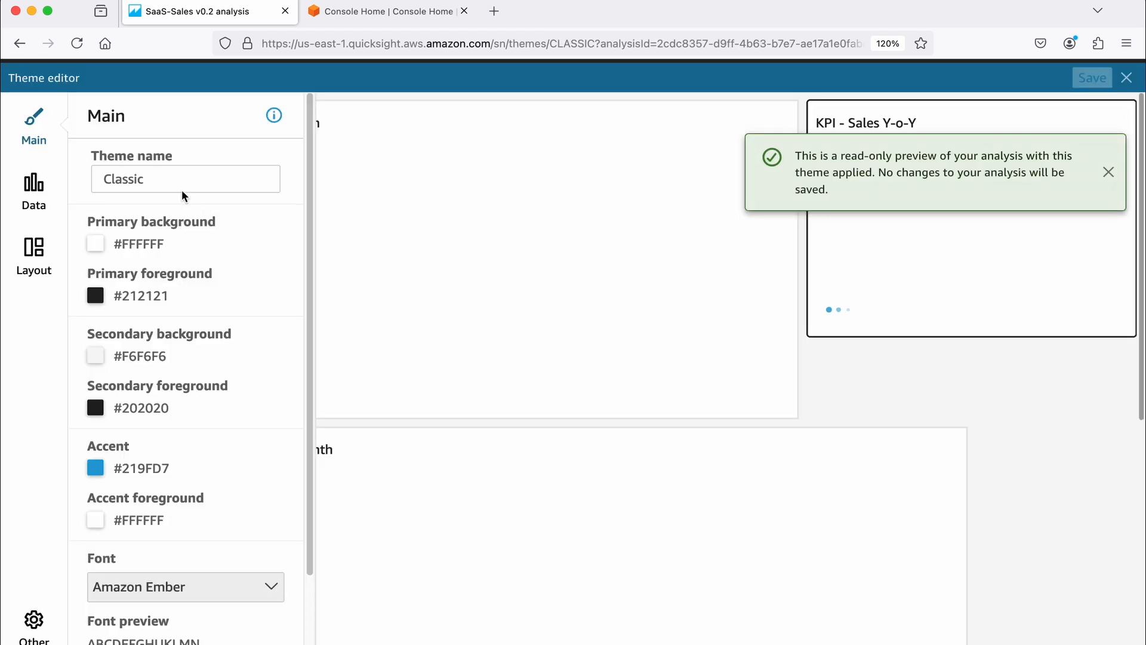
left_click(152, 181)
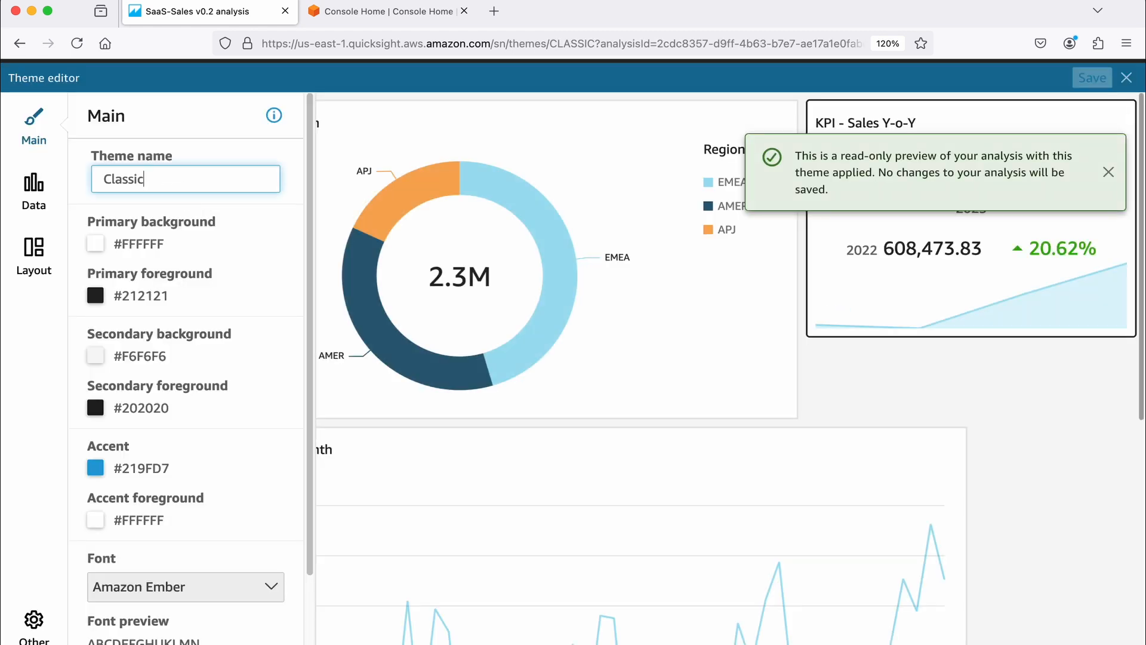
type("-3")
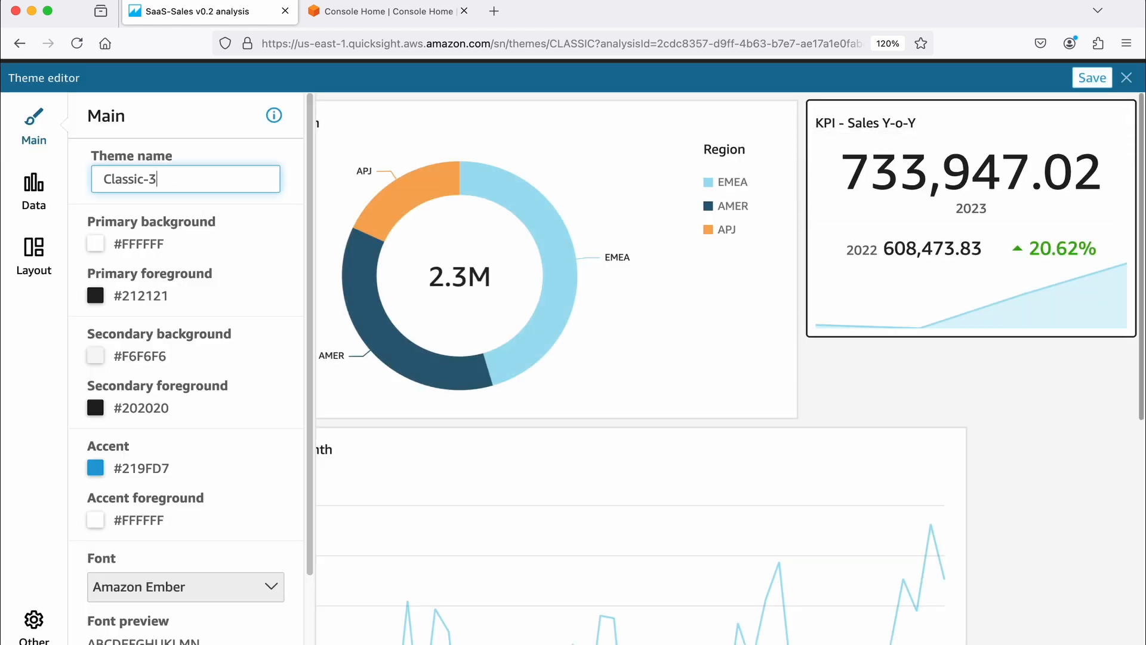
Step: Try Open Sans as the theme's font
scroll(181, 300, "down", 3)
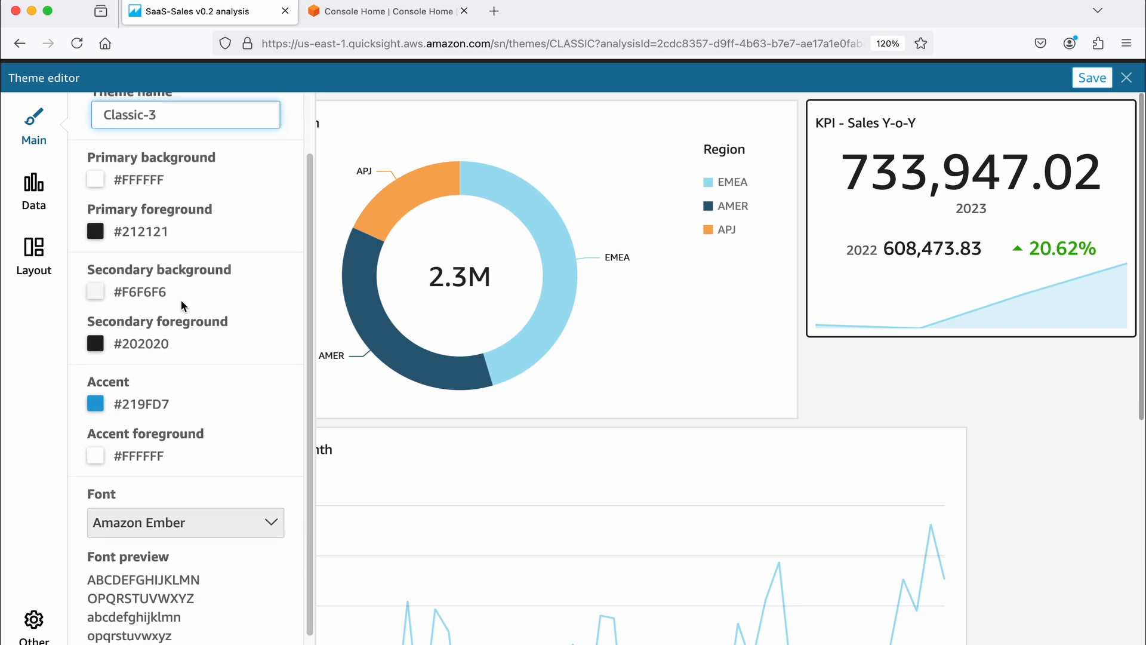
scroll(575, 436, "down", 5)
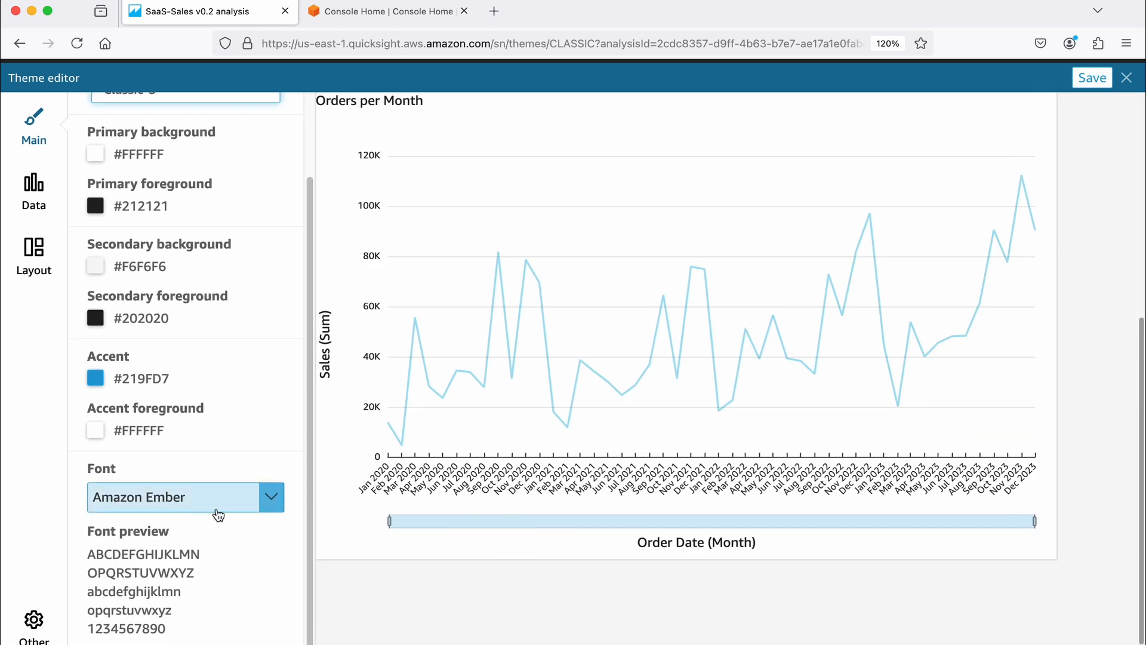
left_click(249, 505)
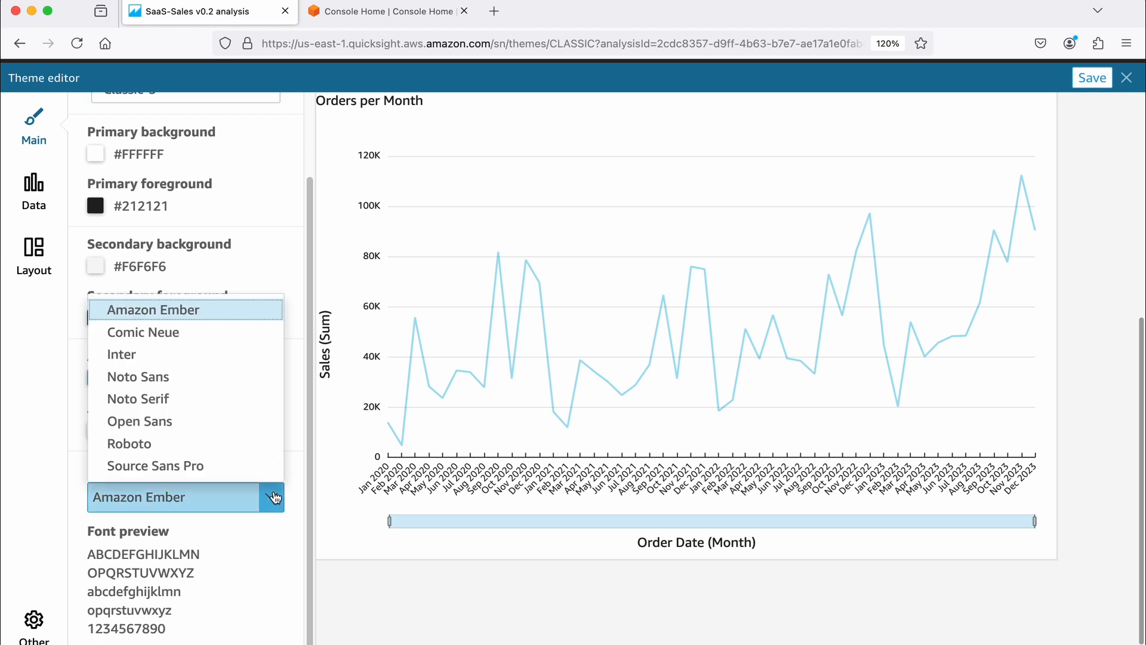
left_click(161, 429)
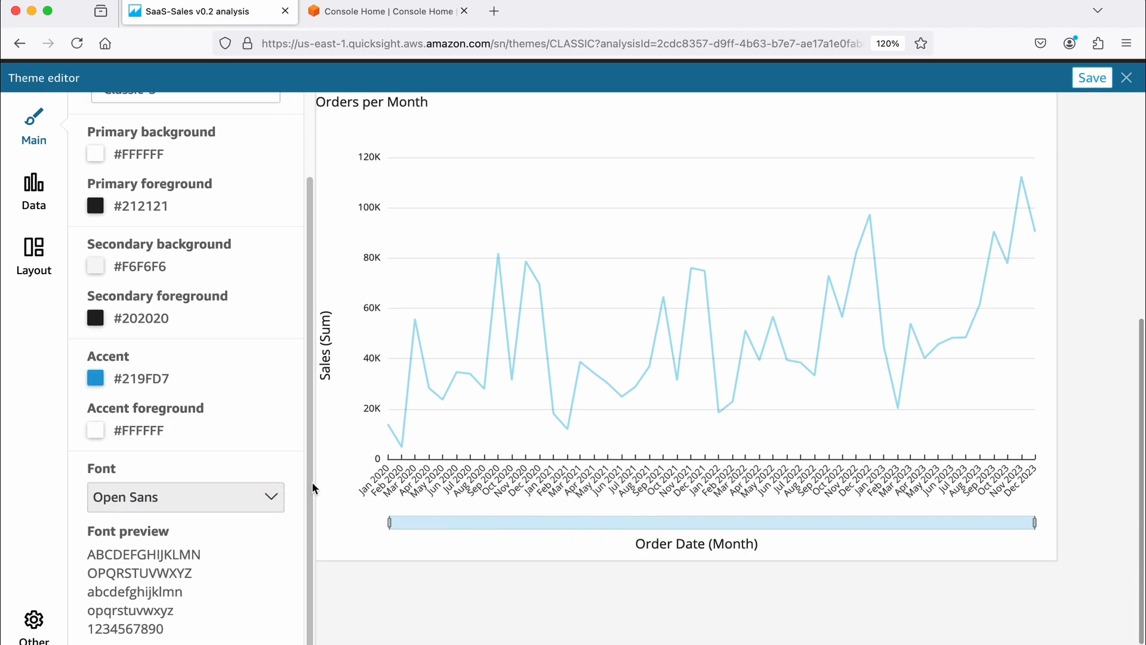
Step: Set the theme's font to Inter
left_click(257, 498)
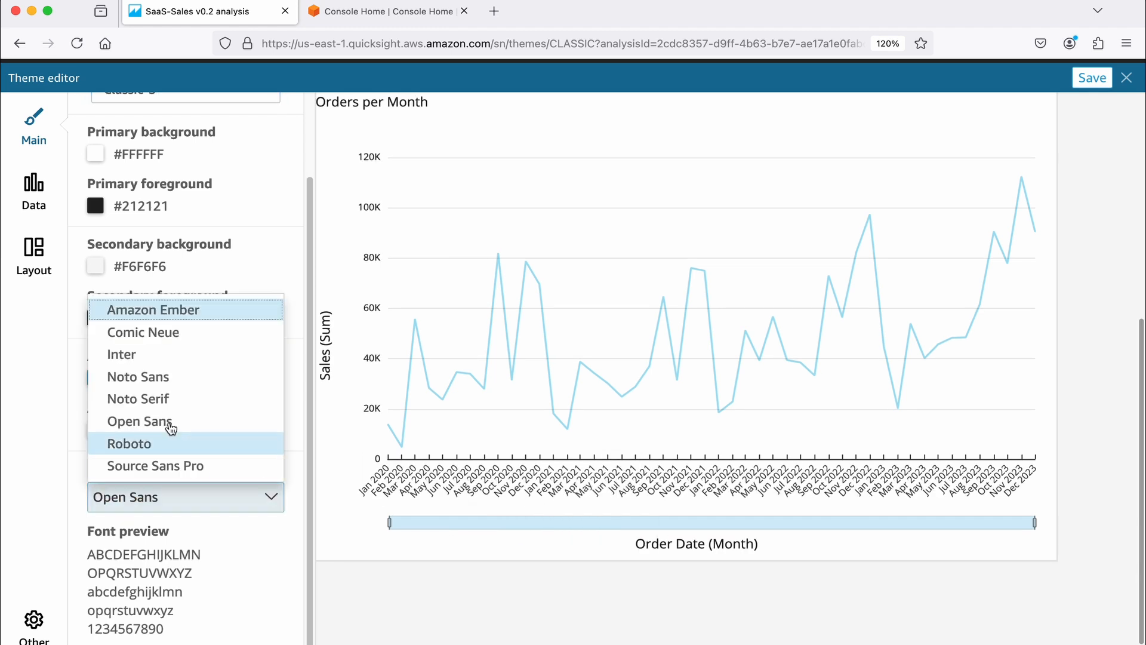
left_click(136, 356)
scroll(241, 409, "up", 3)
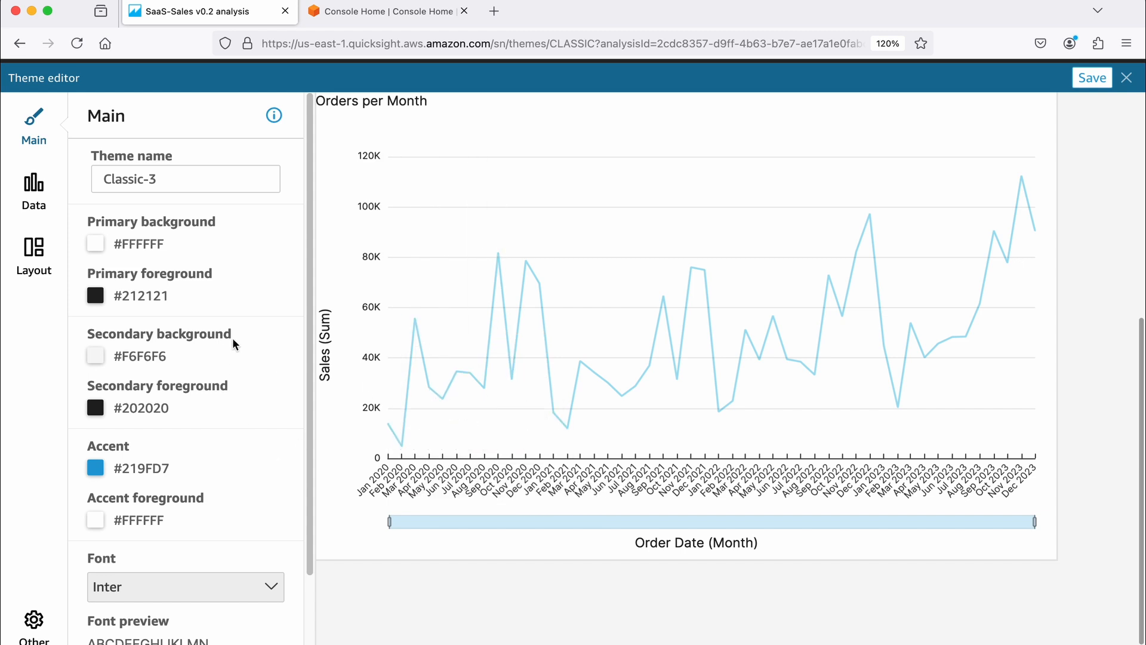
Step: Move magenta to the first place in the theme's data colors and check the charts in the preview
left_click(35, 197)
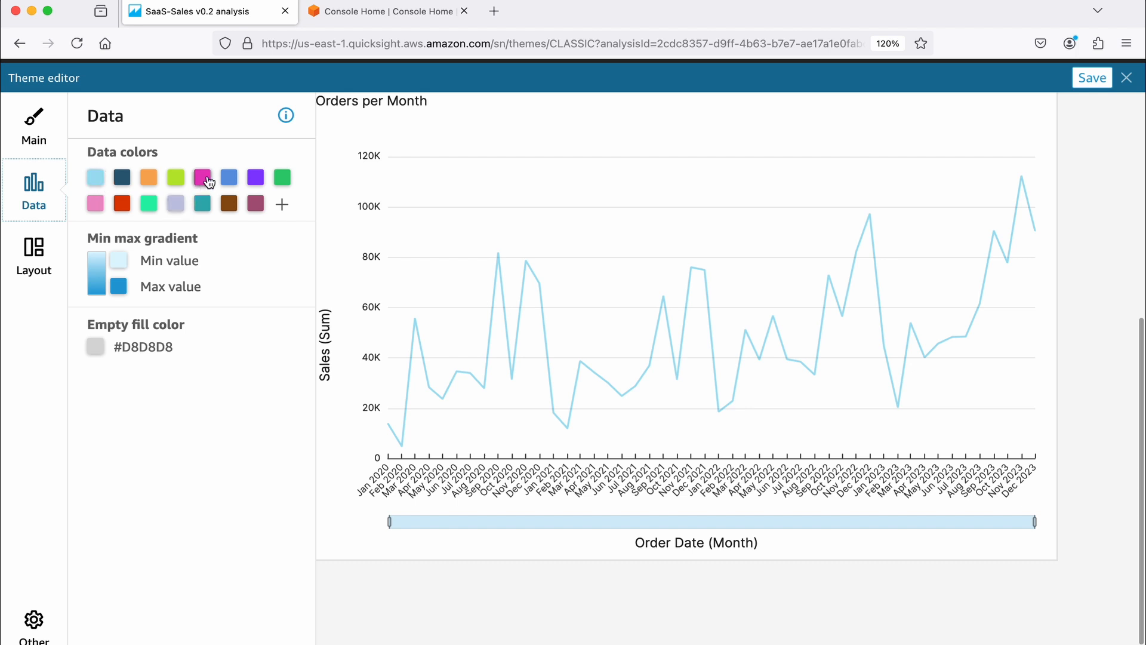
left_click_drag(205, 184, 95, 179)
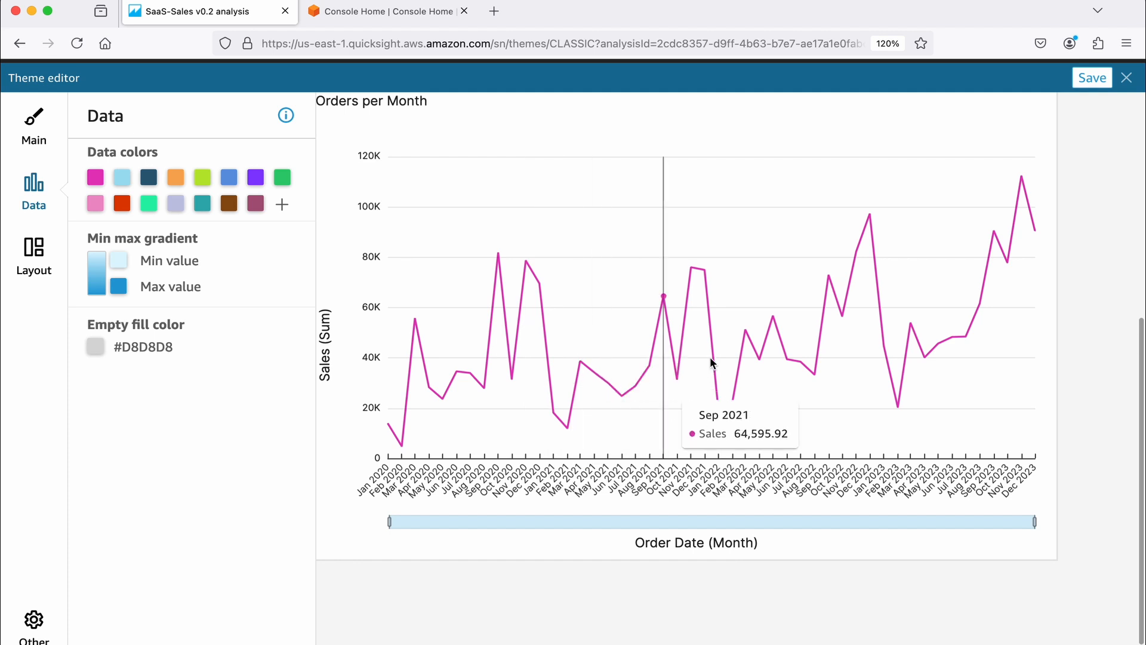
scroll(736, 335, "down", 1)
scroll(738, 335, "up", 6)
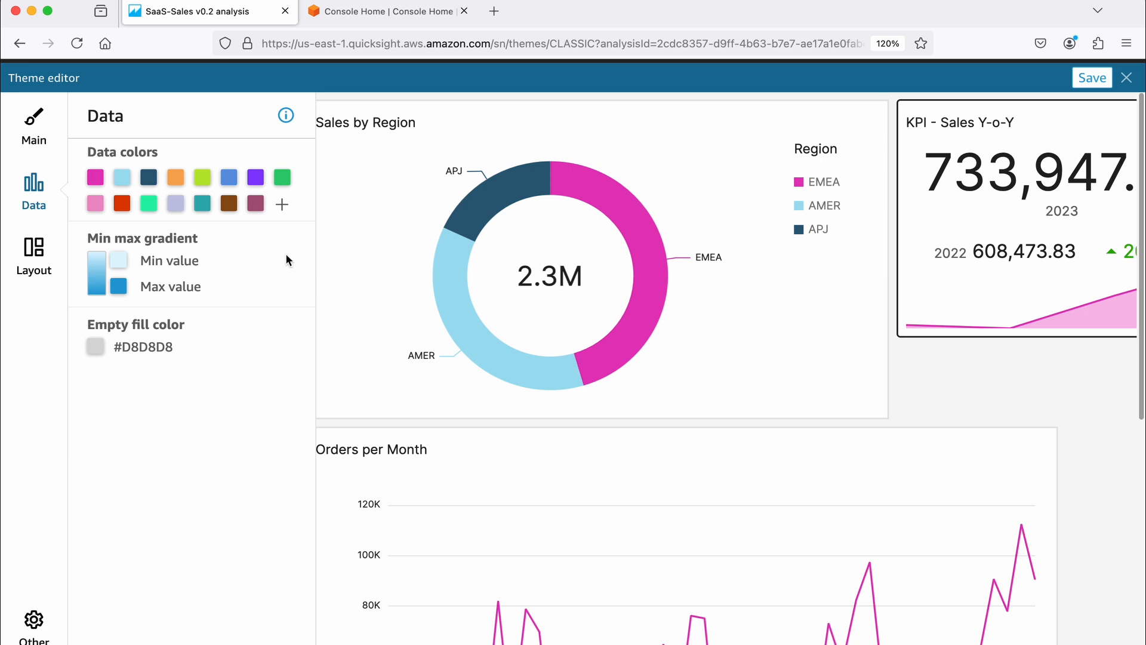
Step: Add a custom dark blue with RGB 10, 26, 170 to the theme's data colors
left_click(283, 206)
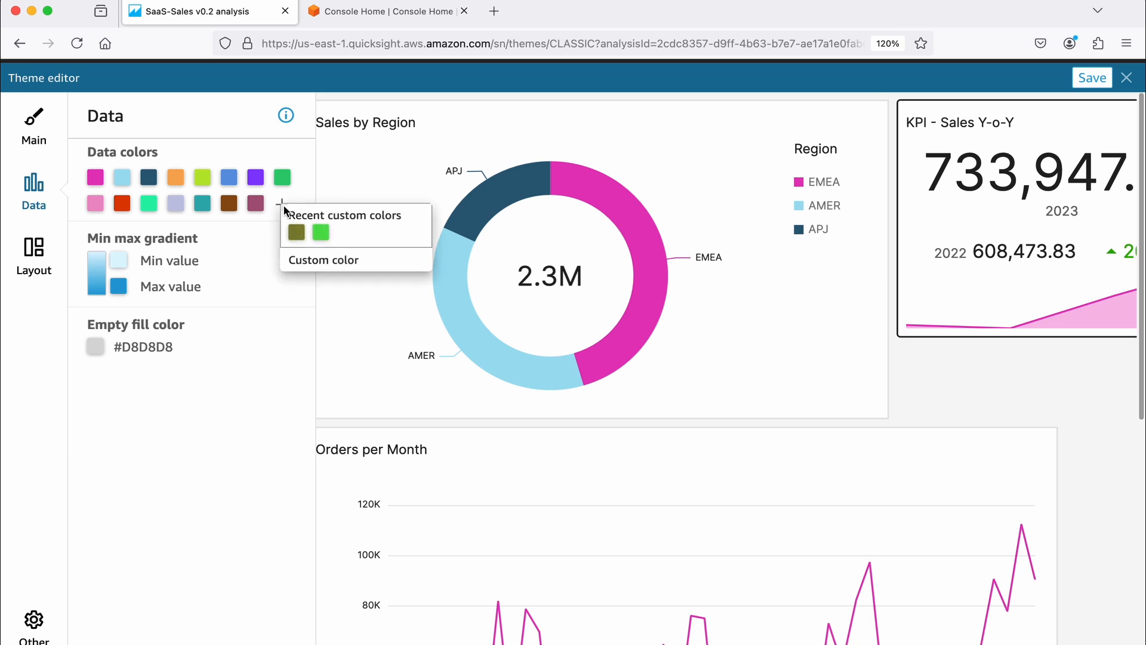
left_click(318, 262)
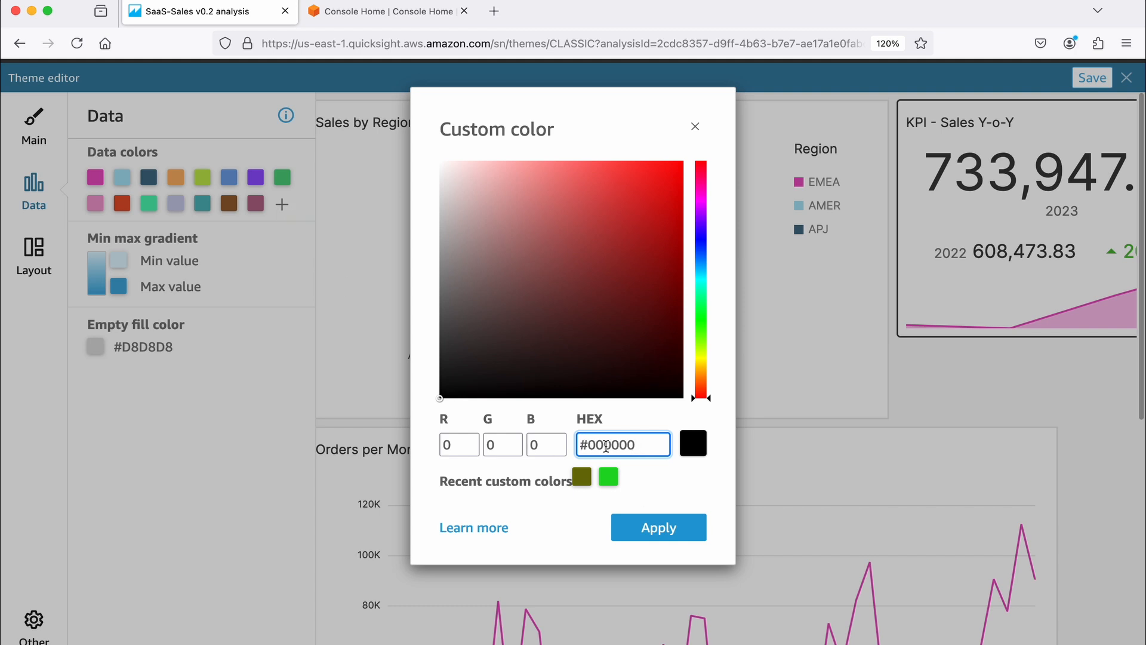
left_click(645, 286)
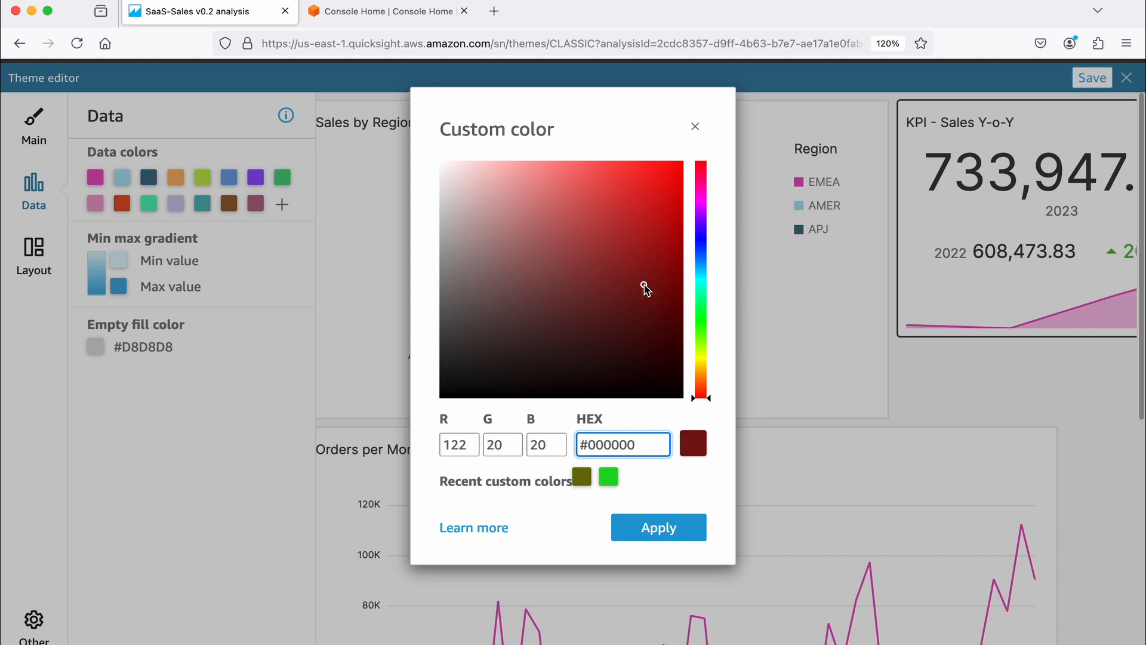
left_click(700, 338)
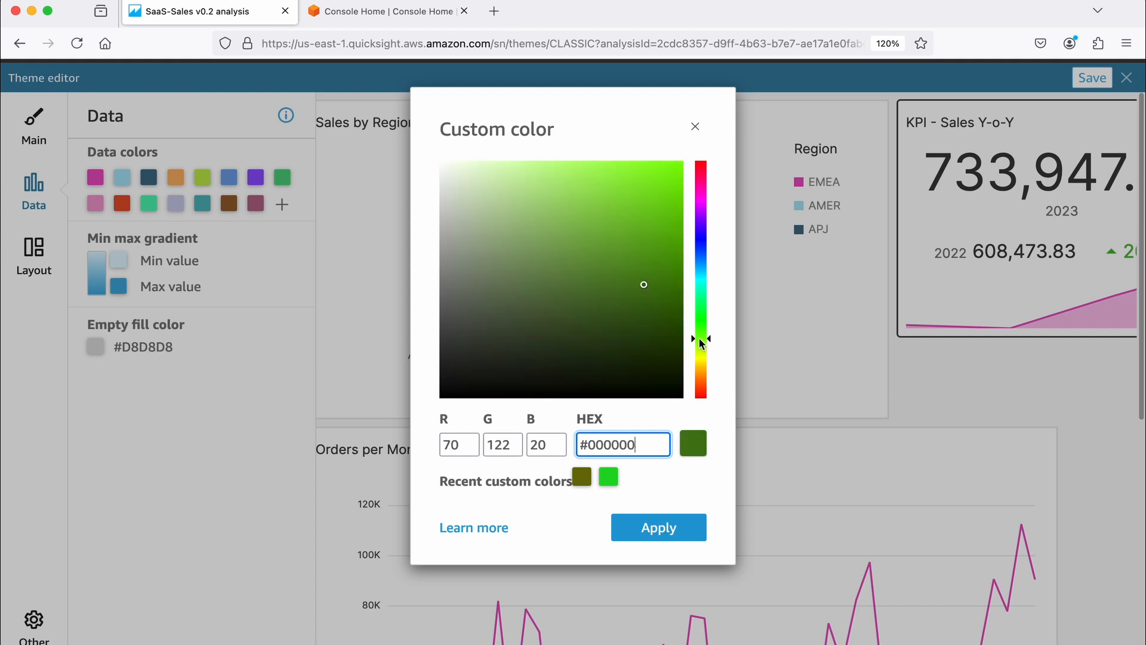
left_click(667, 235)
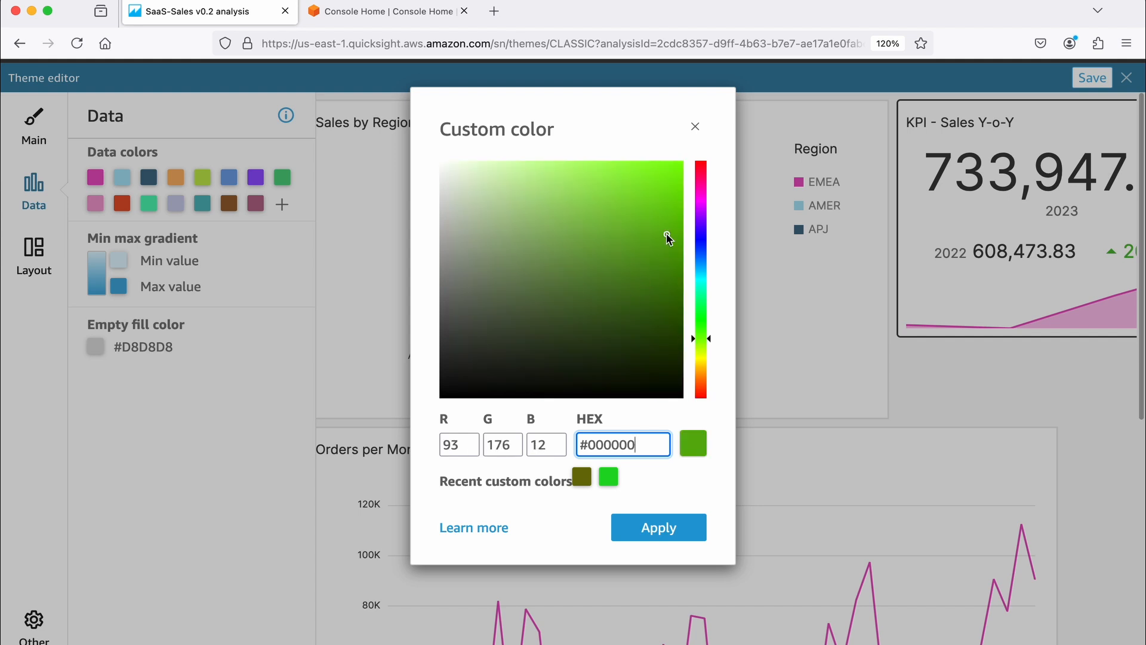
left_click(701, 394)
left_click(666, 190)
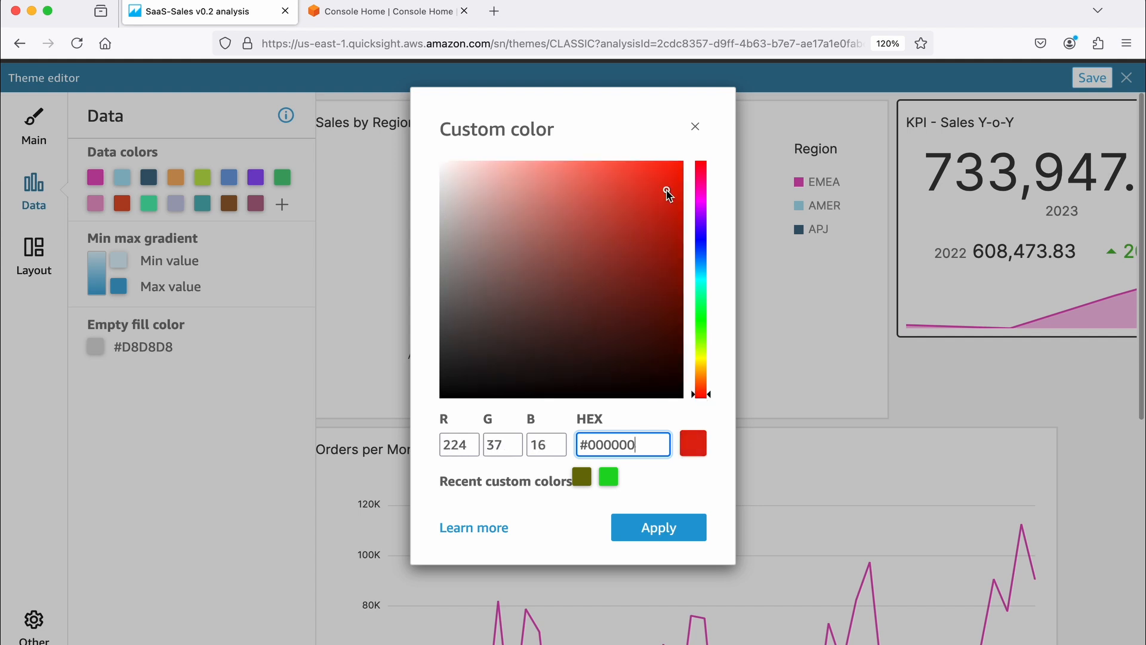
left_click(698, 244)
left_click(668, 239)
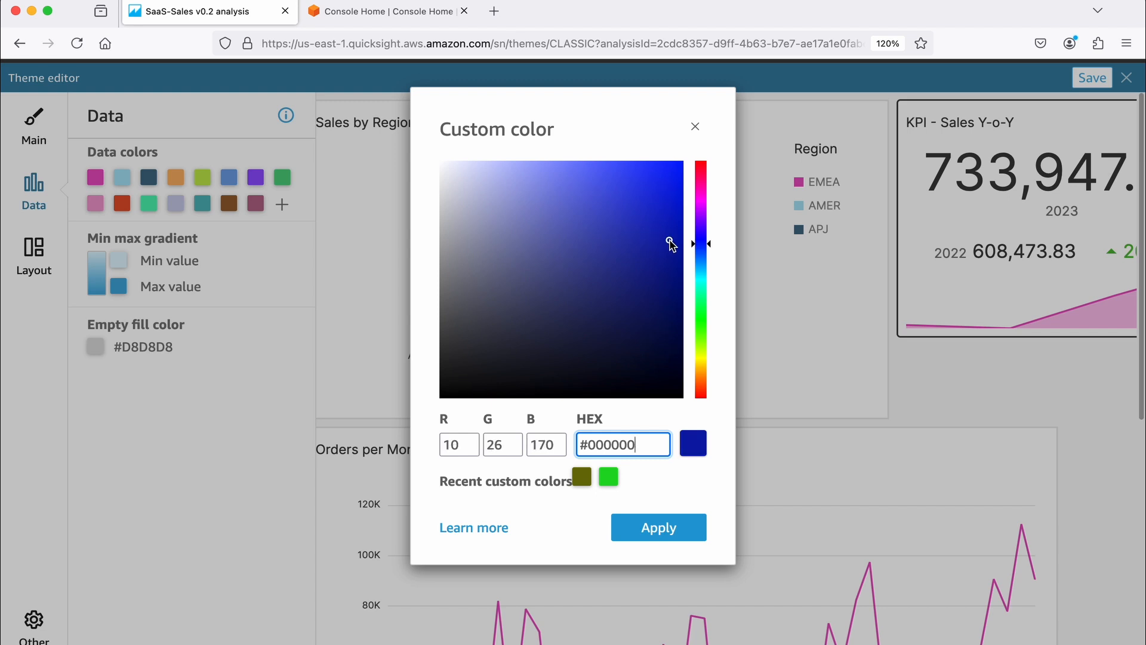
left_click(661, 529)
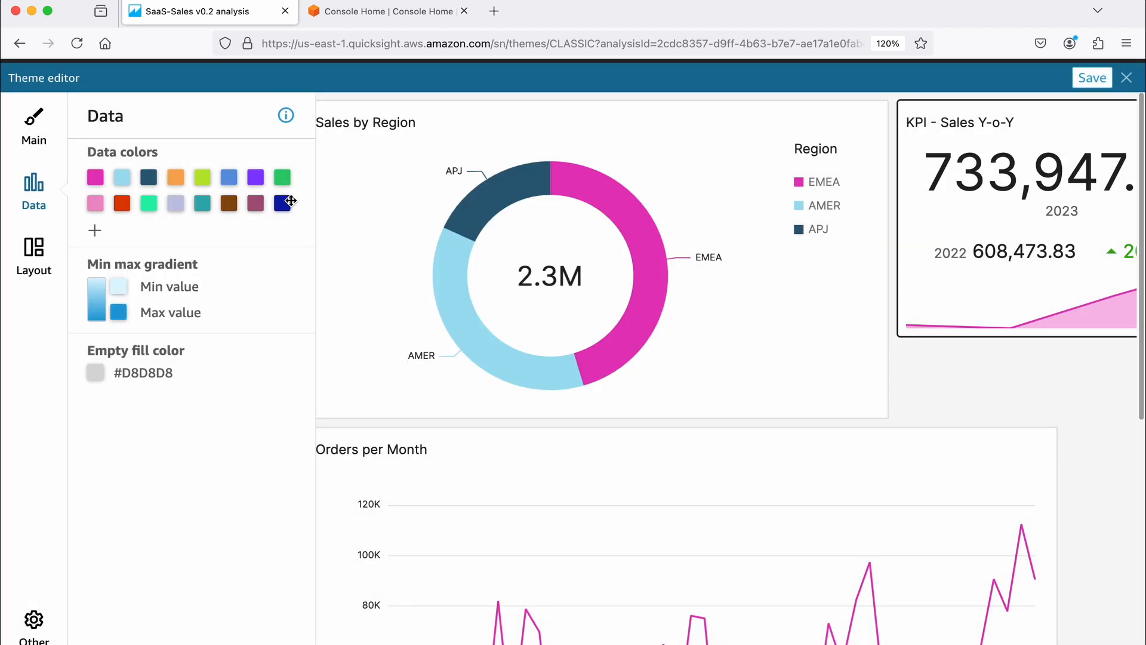
Step: Move the custom dark blue to the first place in the data colors and review the recolored charts
scroll(555, 358, "down", 5)
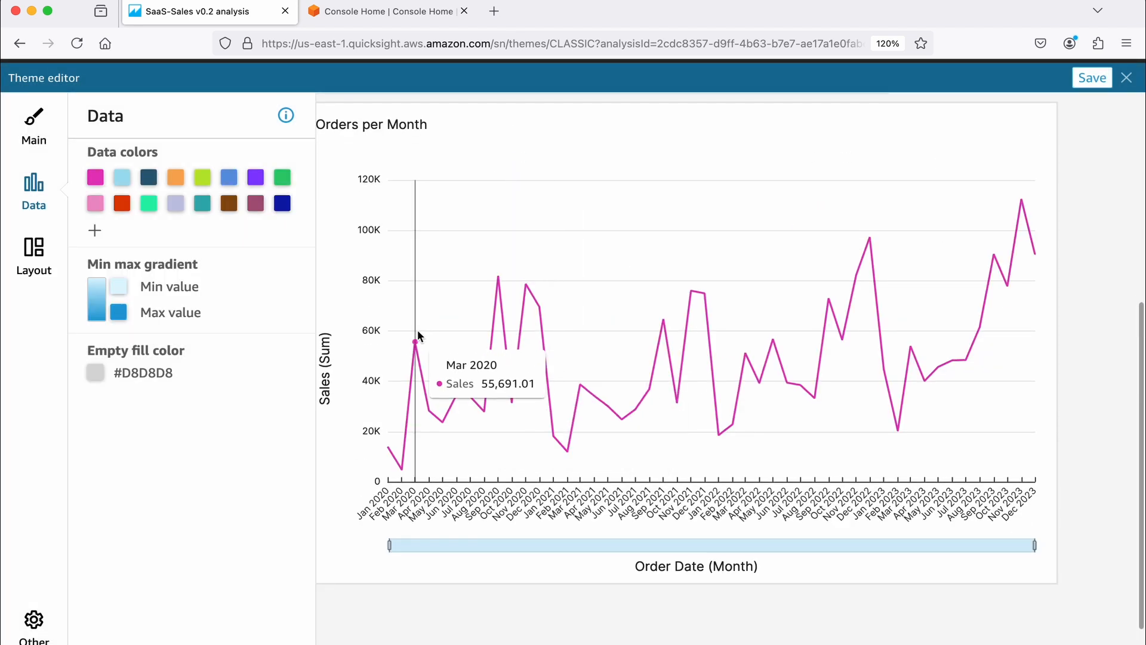
left_click_drag(283, 204, 95, 177)
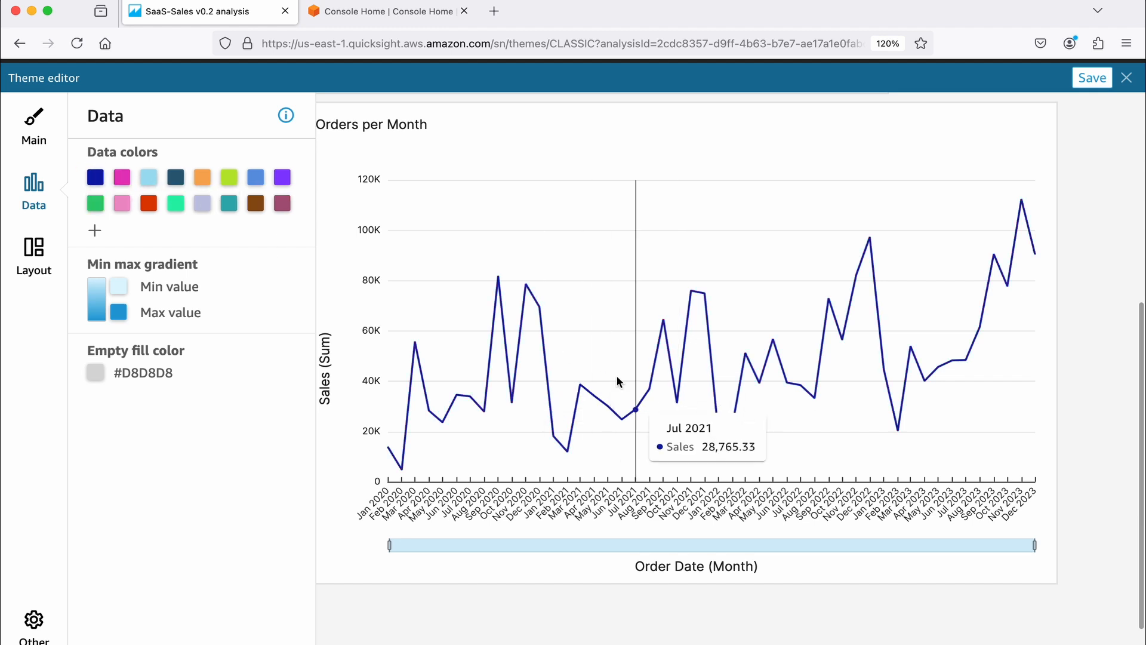
scroll(665, 366, "up", 3)
scroll(665, 366, "up", 3)
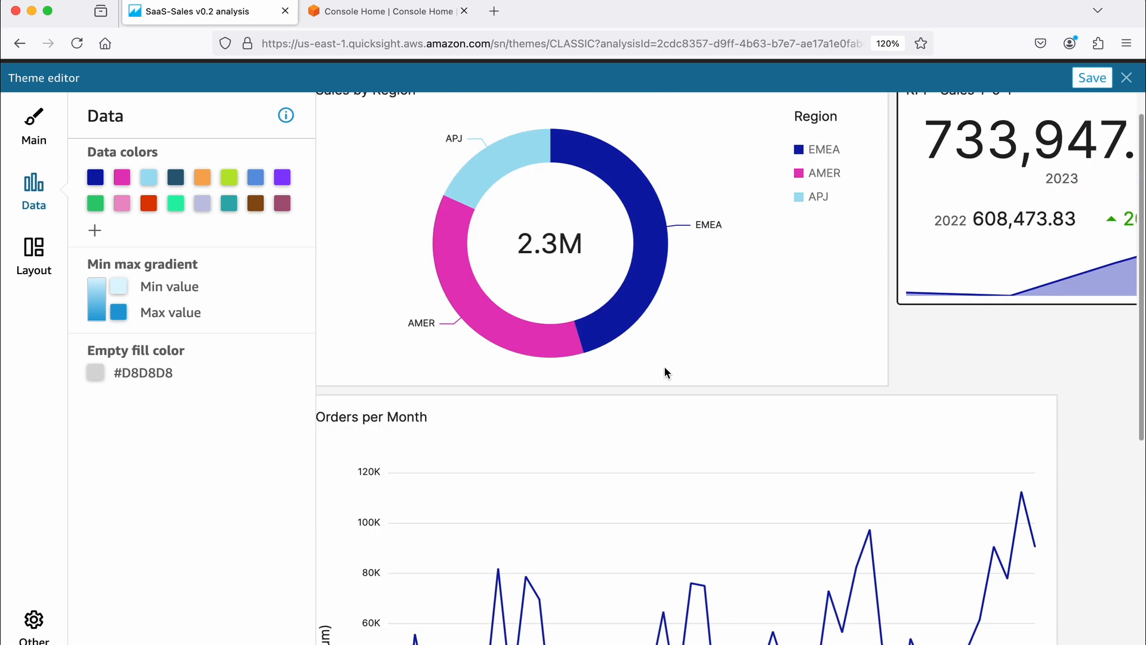
Step: Set the theme's layout to show tile borders, with margin and gutter switched off
left_click(34, 253)
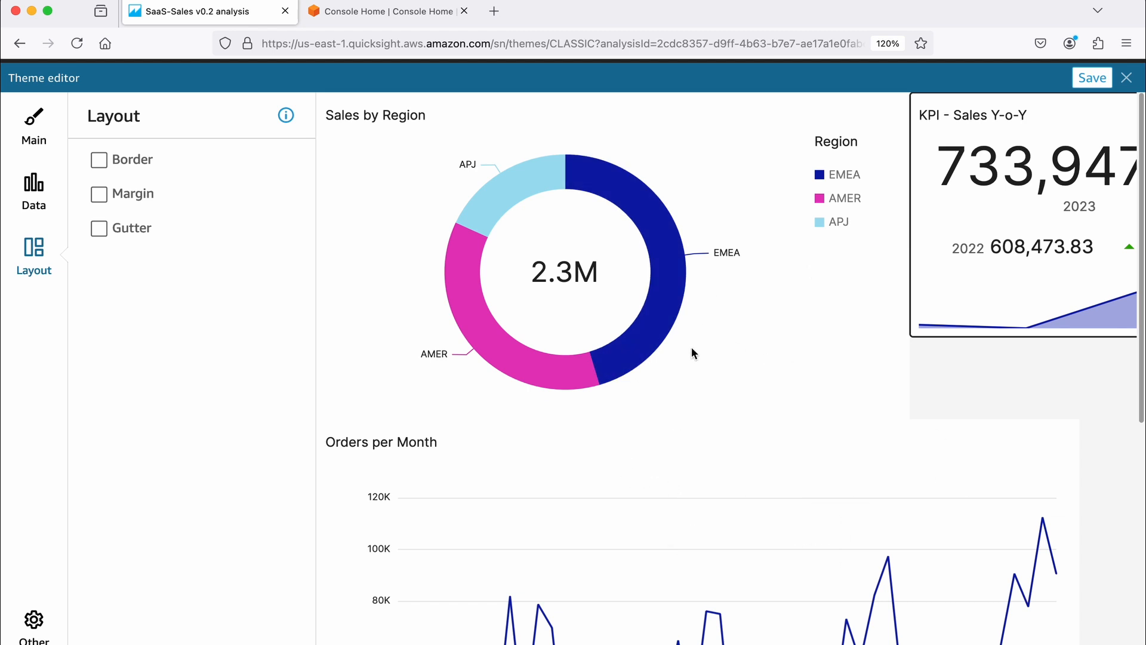
left_click(100, 160)
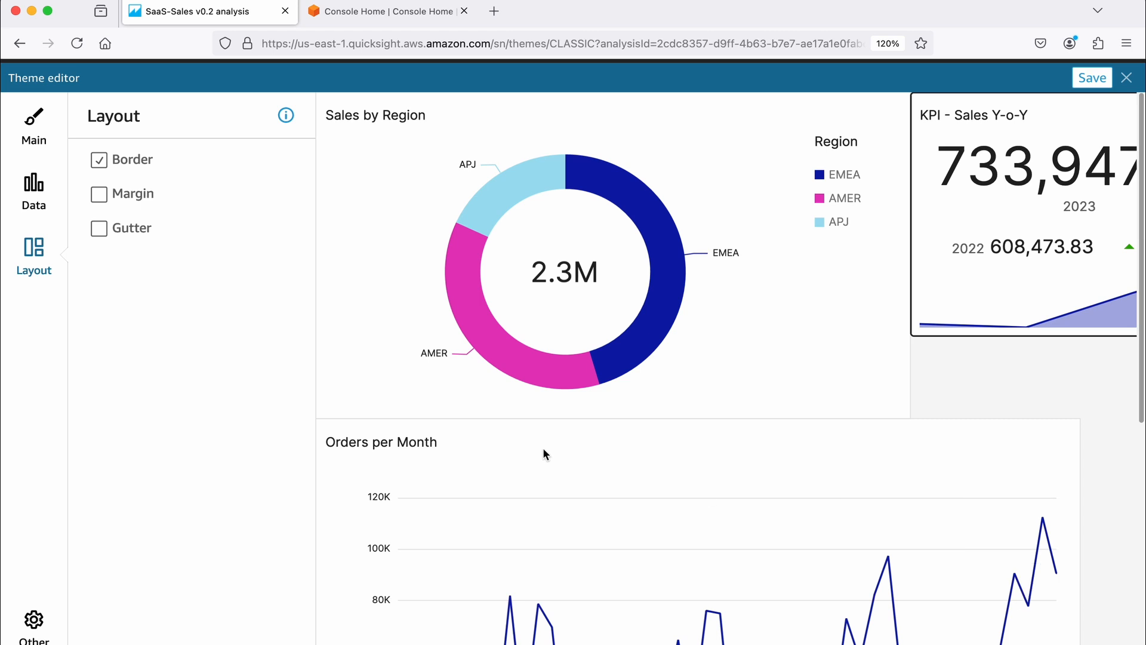
Step: Switch on margin and gutter in the theme's layout, check the tile spacing in the preview, and save the theme
scroll(543, 446, "down", 1)
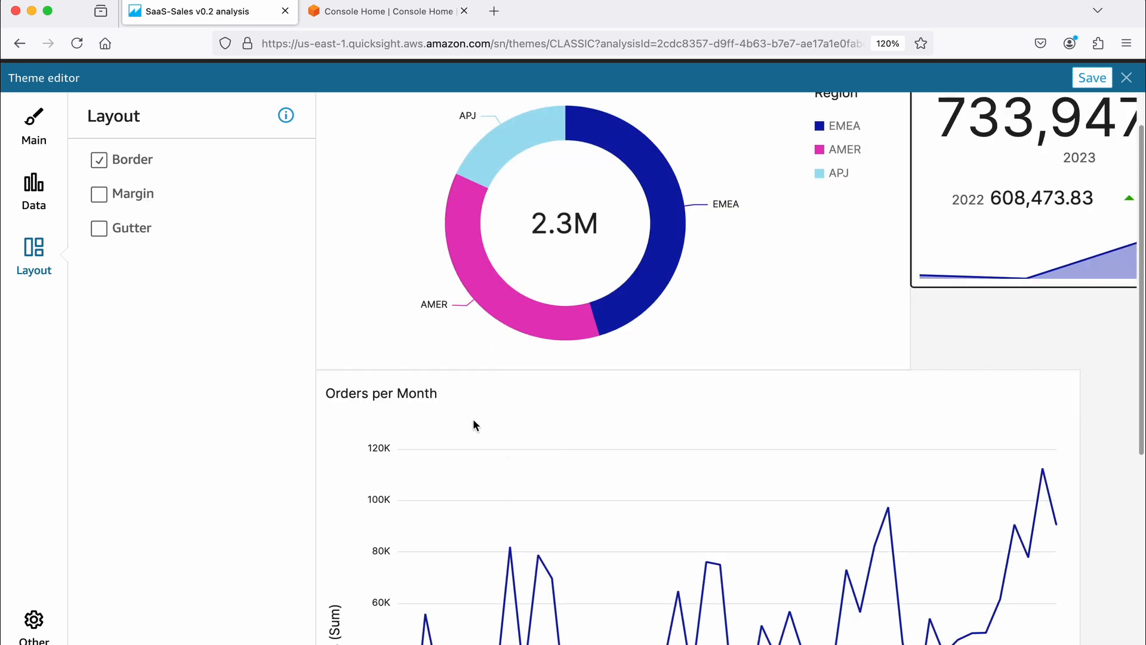
scroll(474, 418, "down", 1)
left_click(117, 195)
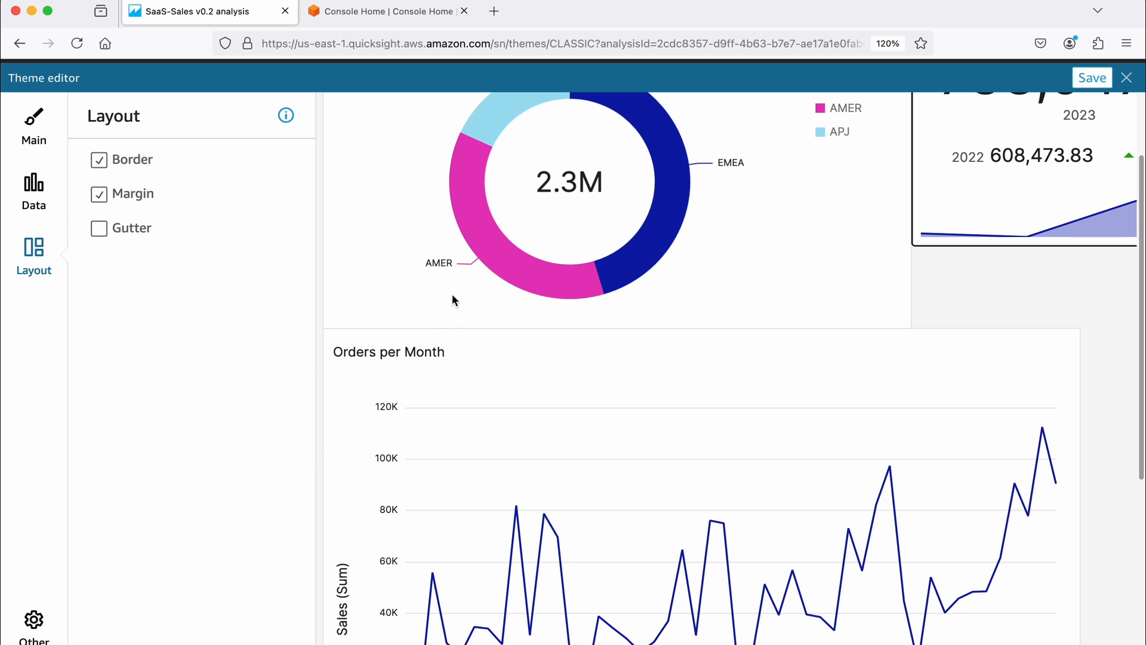
left_click(97, 231)
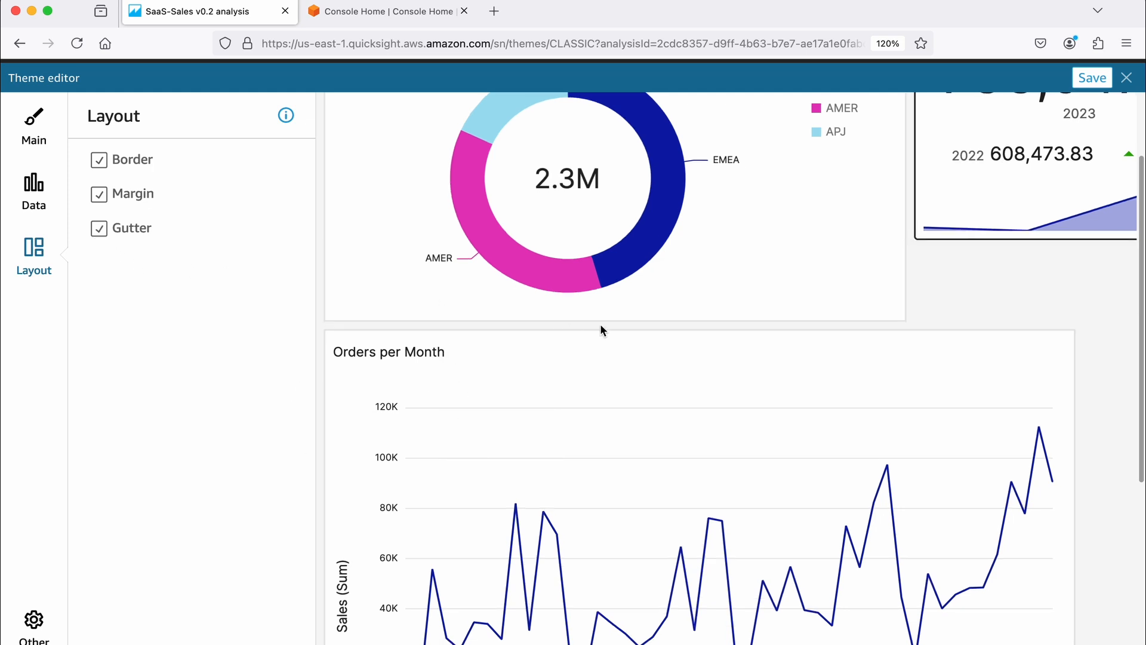
scroll(663, 324, "up", 3)
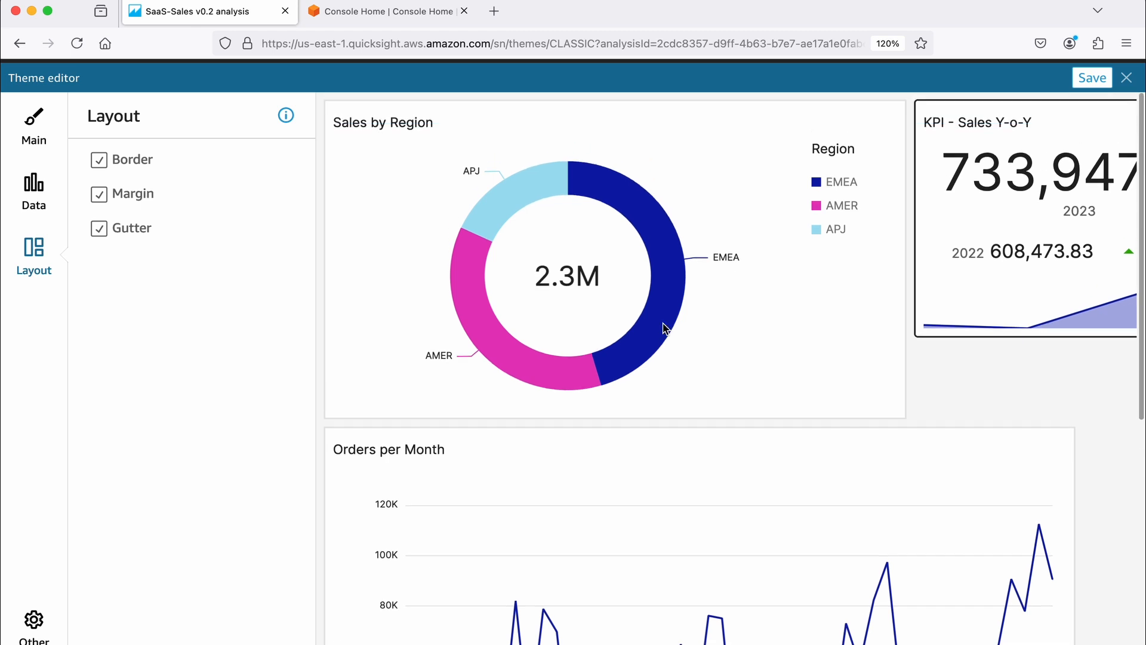
left_click(1095, 81)
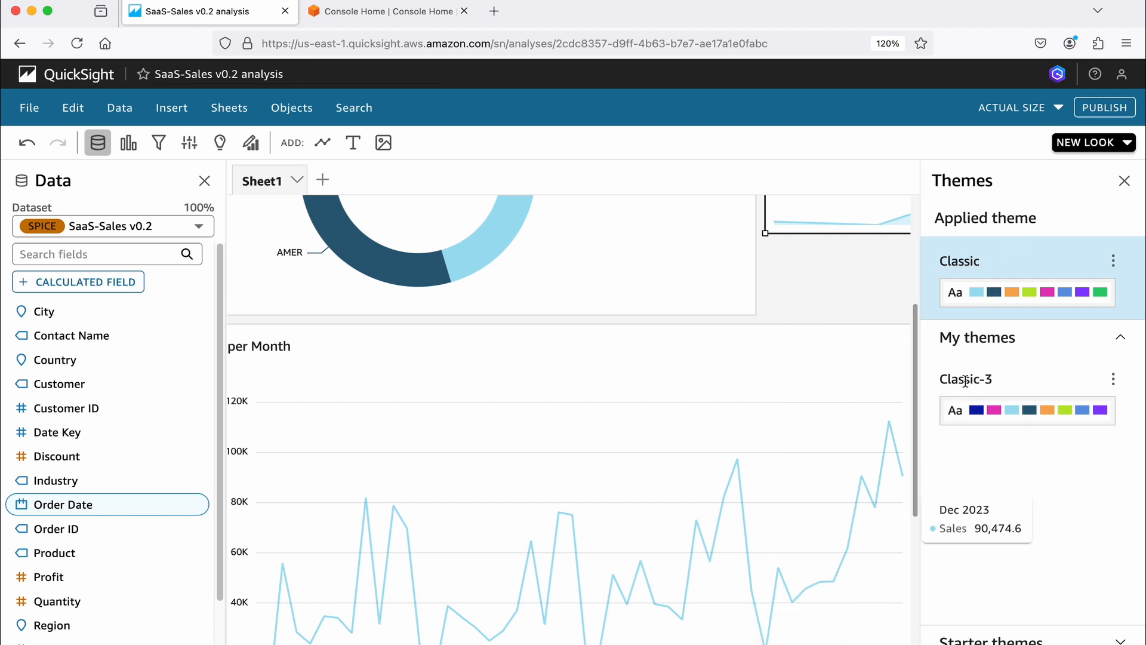
Step: Apply the Classic-3 theme to the analysis, review the recolored charts, and close the themes list
left_click(1114, 381)
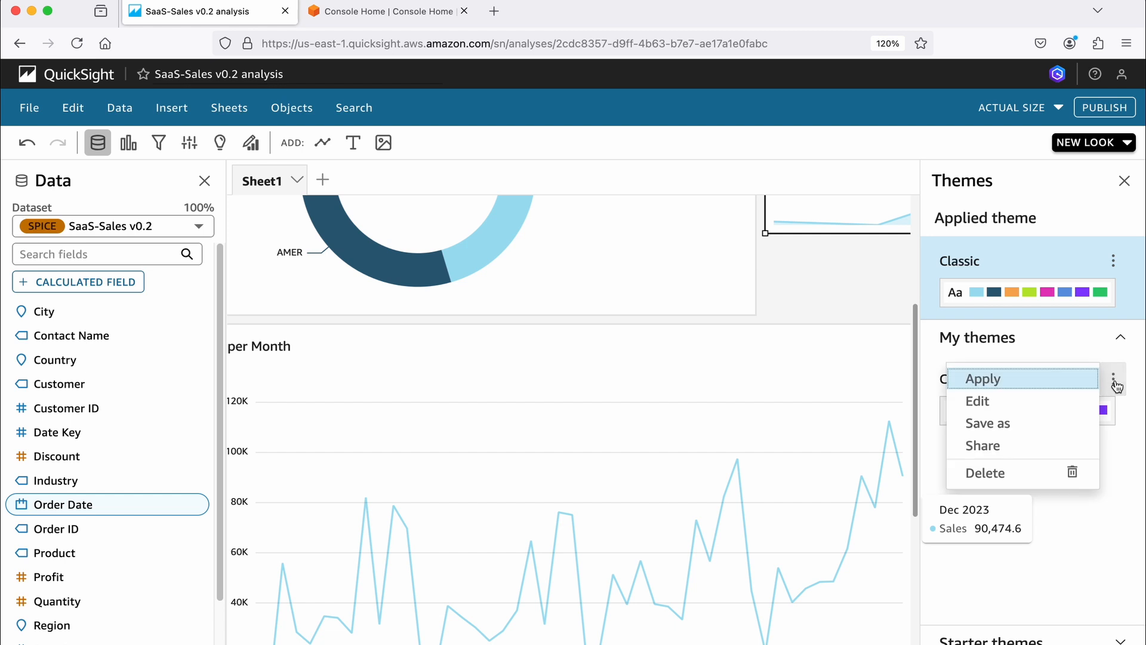
left_click(995, 379)
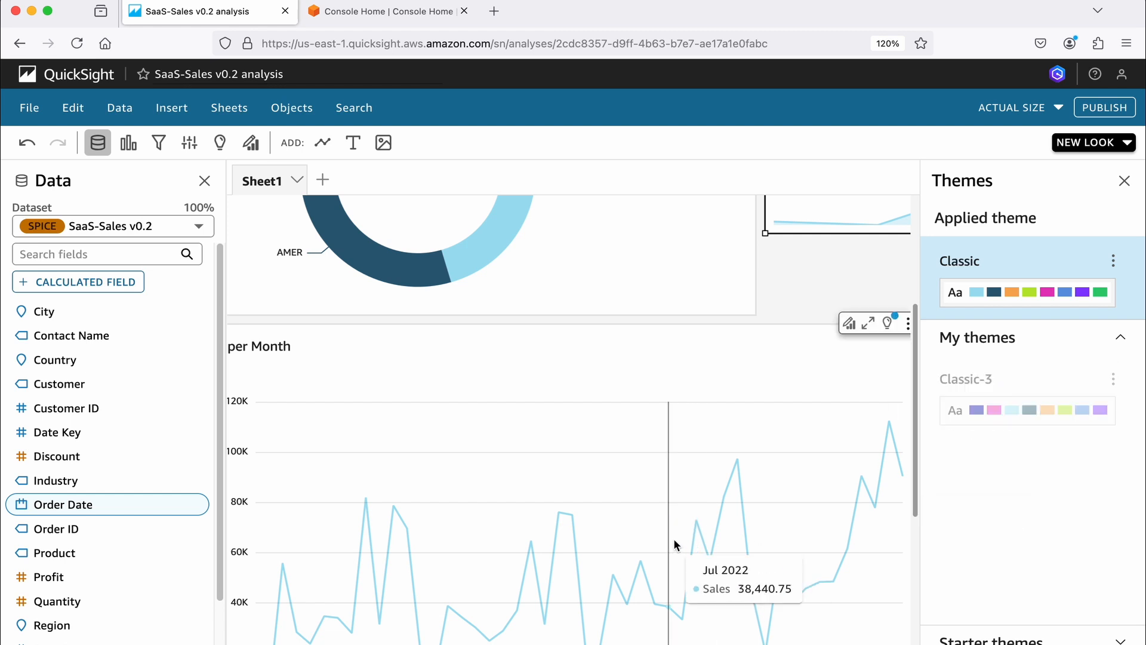
scroll(603, 463, "up", 5)
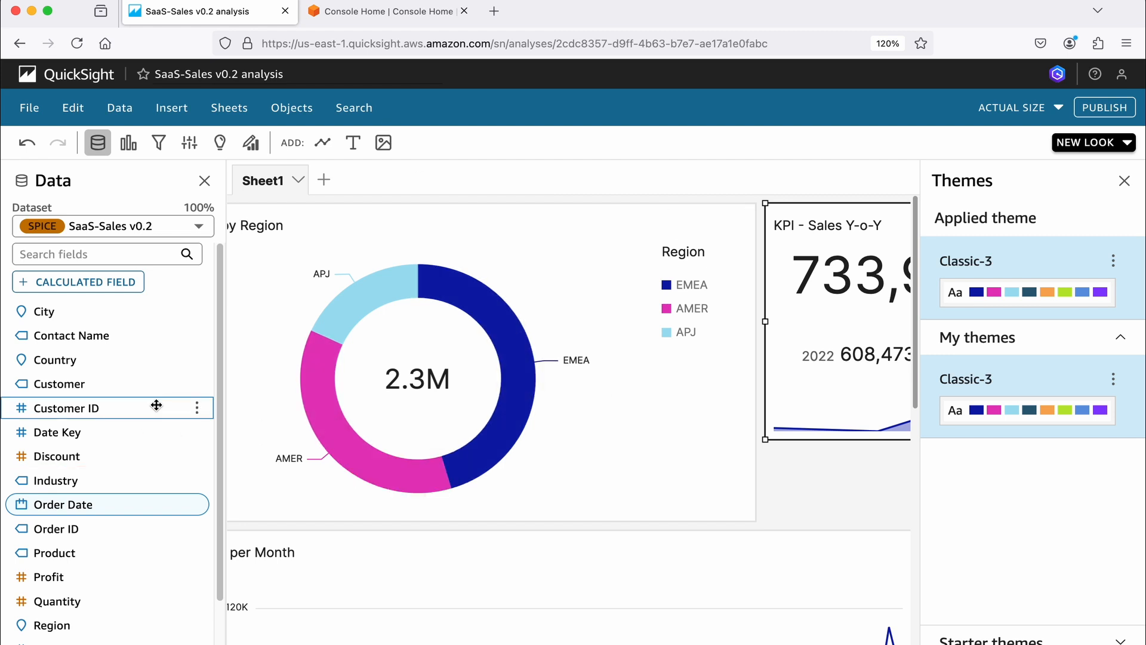
scroll(522, 489, "down", 4)
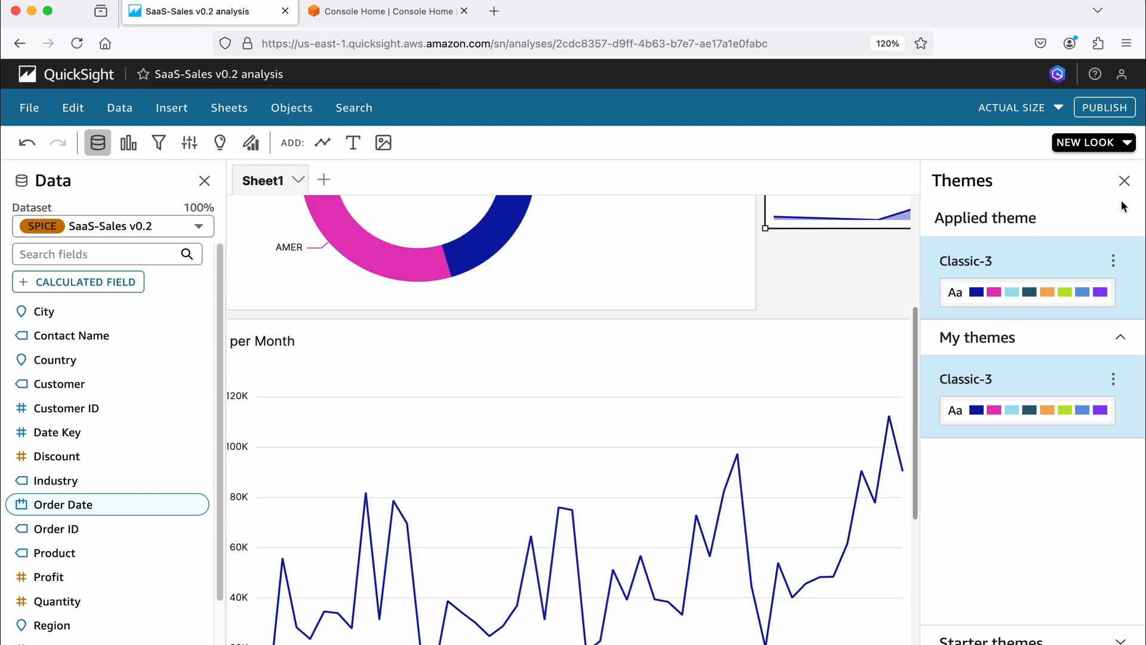
left_click(1125, 181)
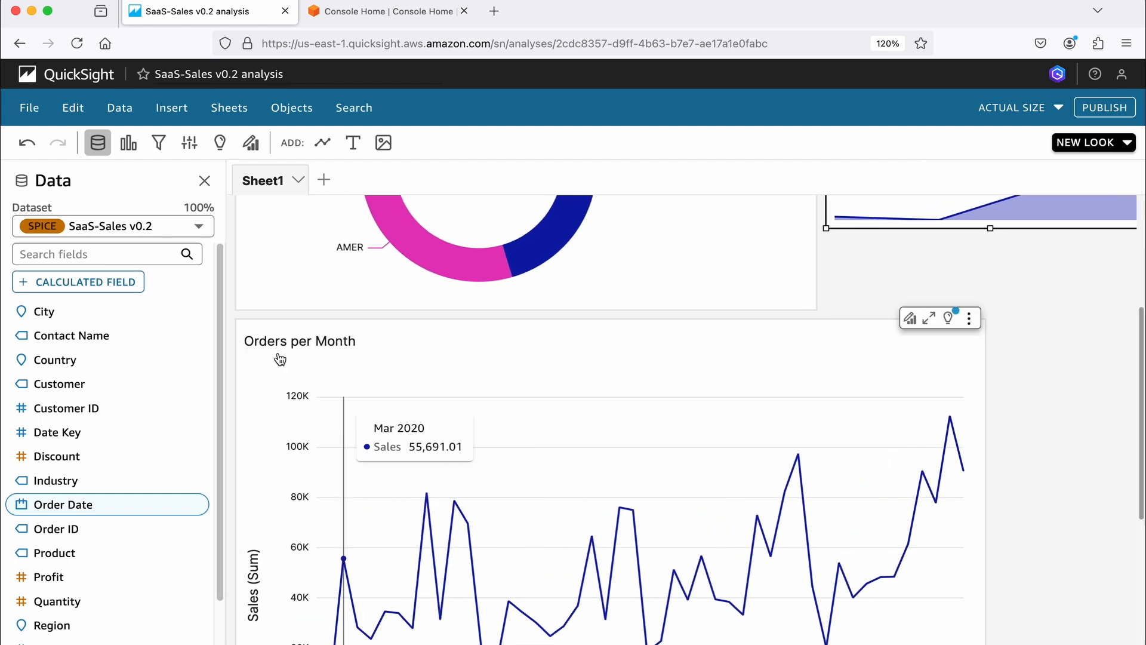
Step: Add a Points on map visual to Sheet1
left_click(127, 143)
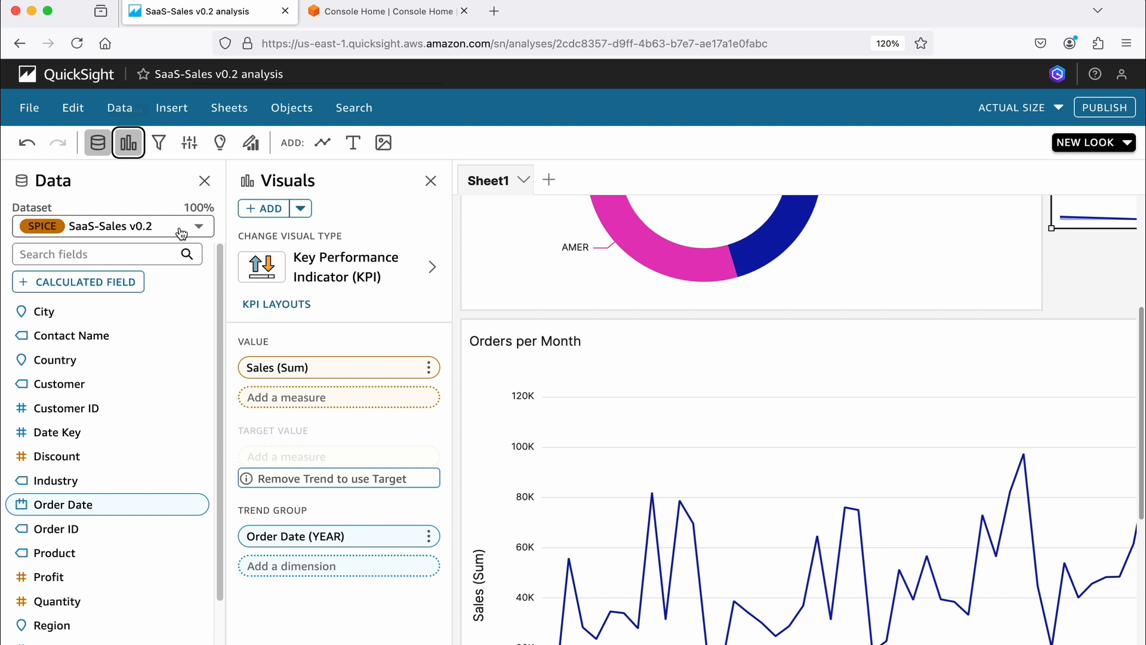
left_click(366, 283)
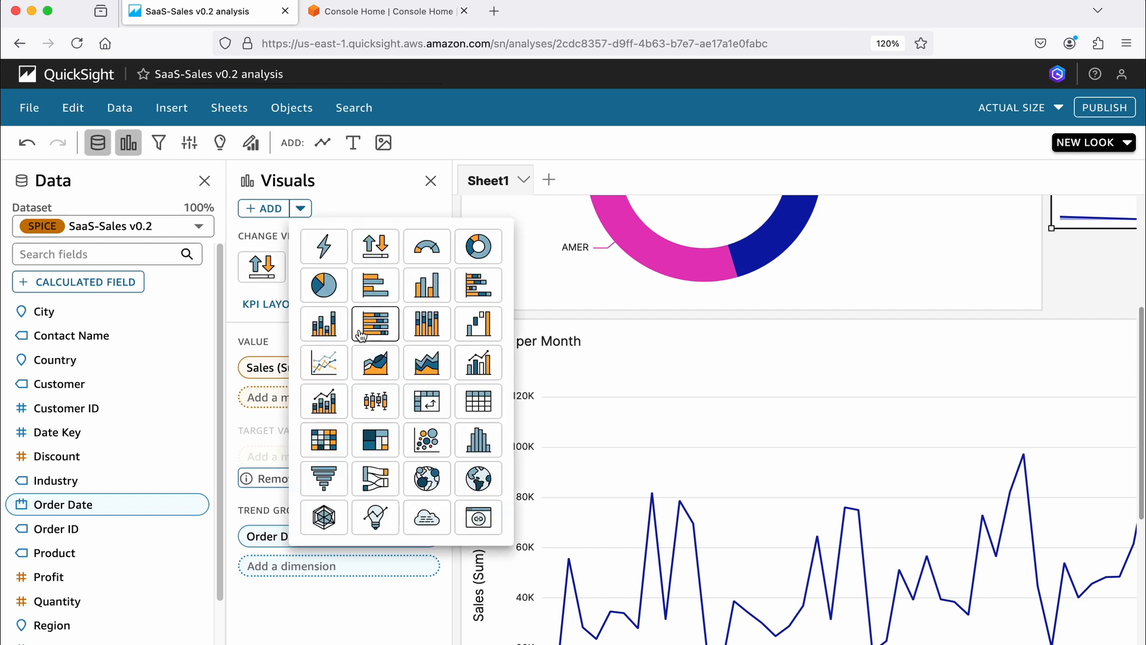
left_click(427, 479)
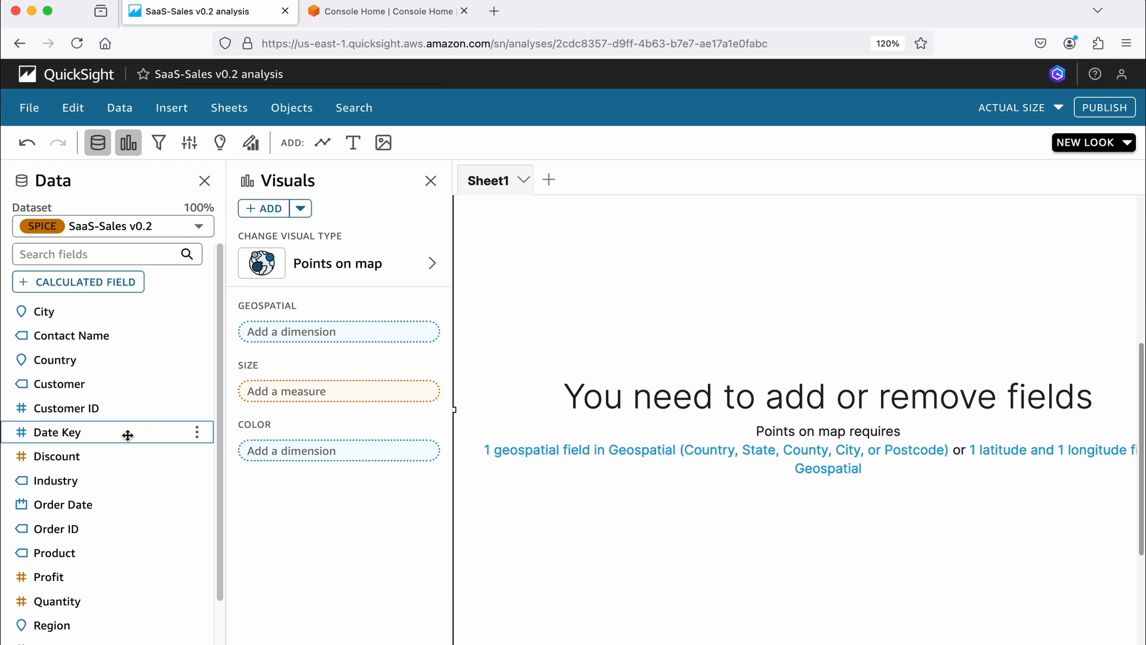
Step: Assign Country as the map's geospatial field and size its points by Sales
left_click_drag(95, 361, 316, 344)
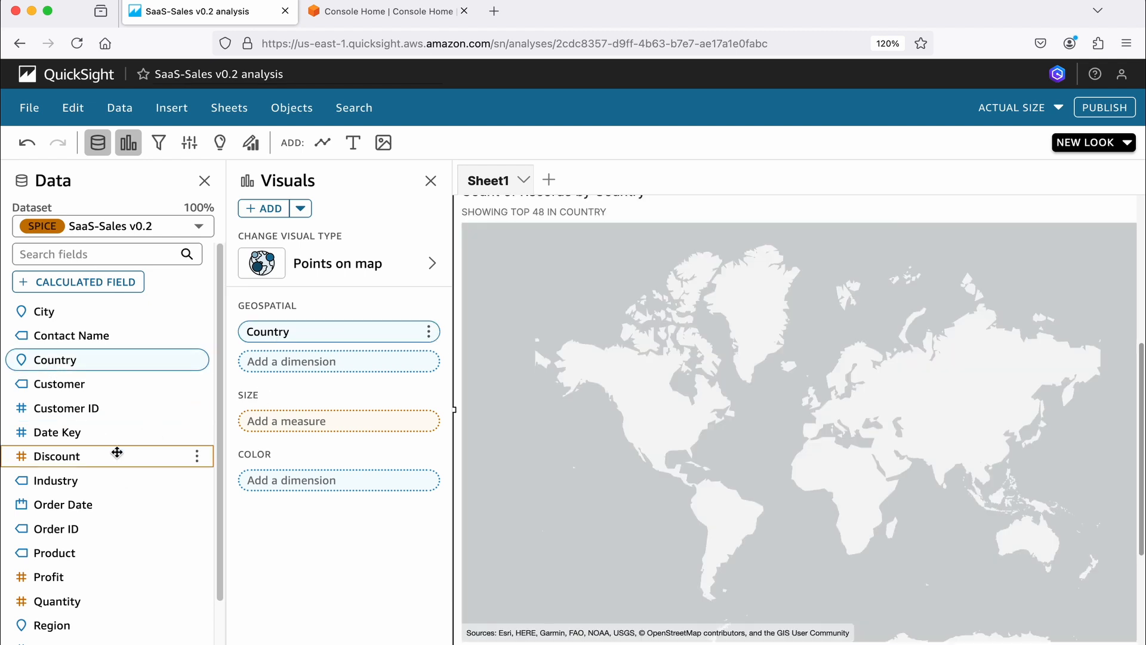
scroll(99, 477, "down", 3)
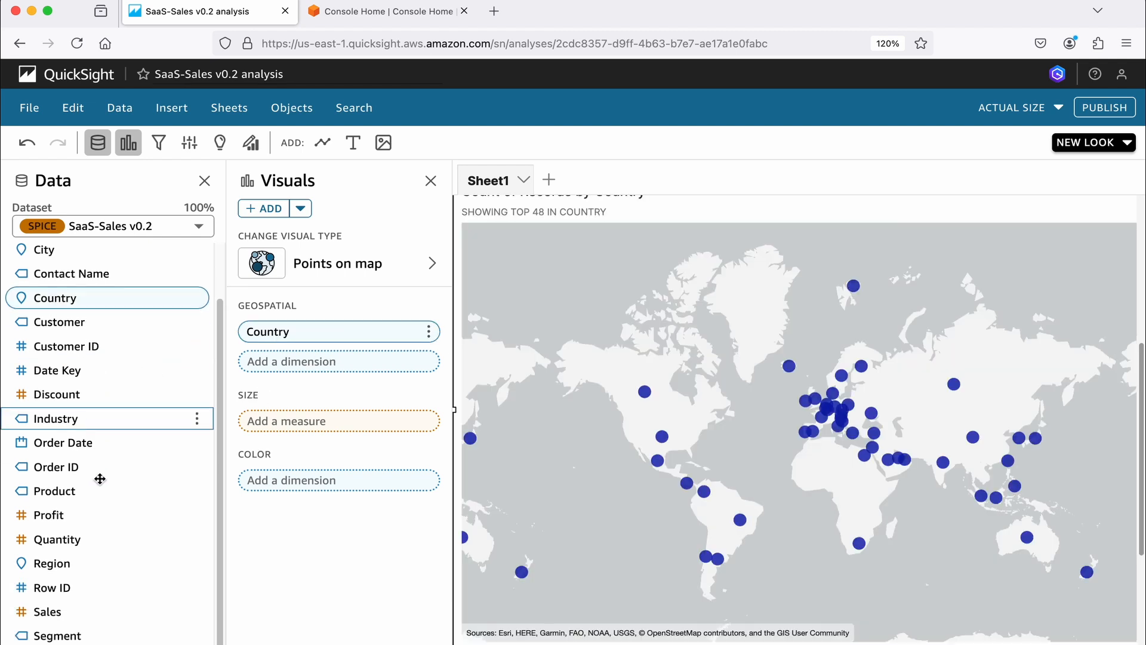
scroll(101, 484, "down", 1)
left_click_drag(101, 565, 335, 421)
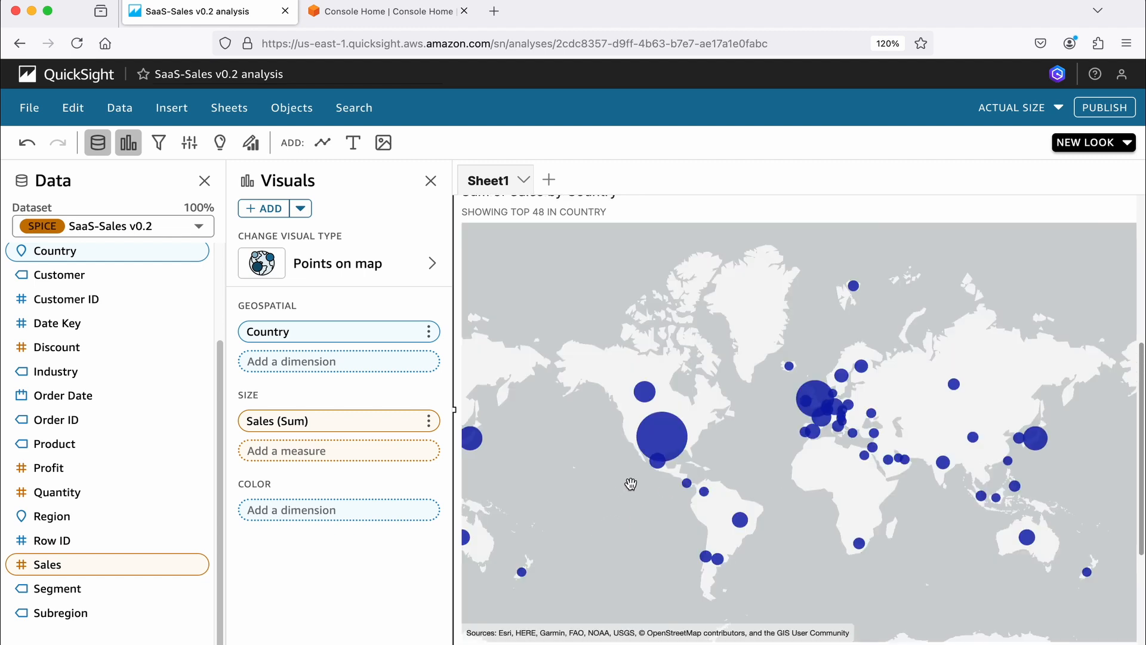
mouse_move(677, 443)
mouse_move(654, 384)
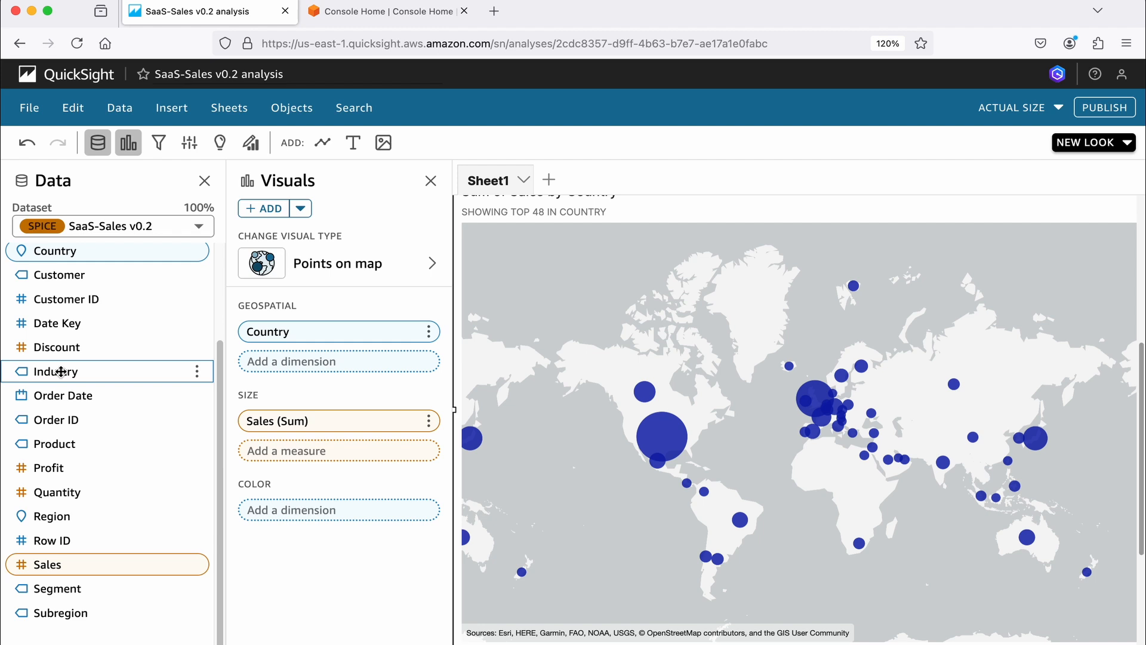
Step: Try coloring the map points by Industry, examine the points around the world, and remove the Industry field again
left_click_drag(60, 371, 291, 521)
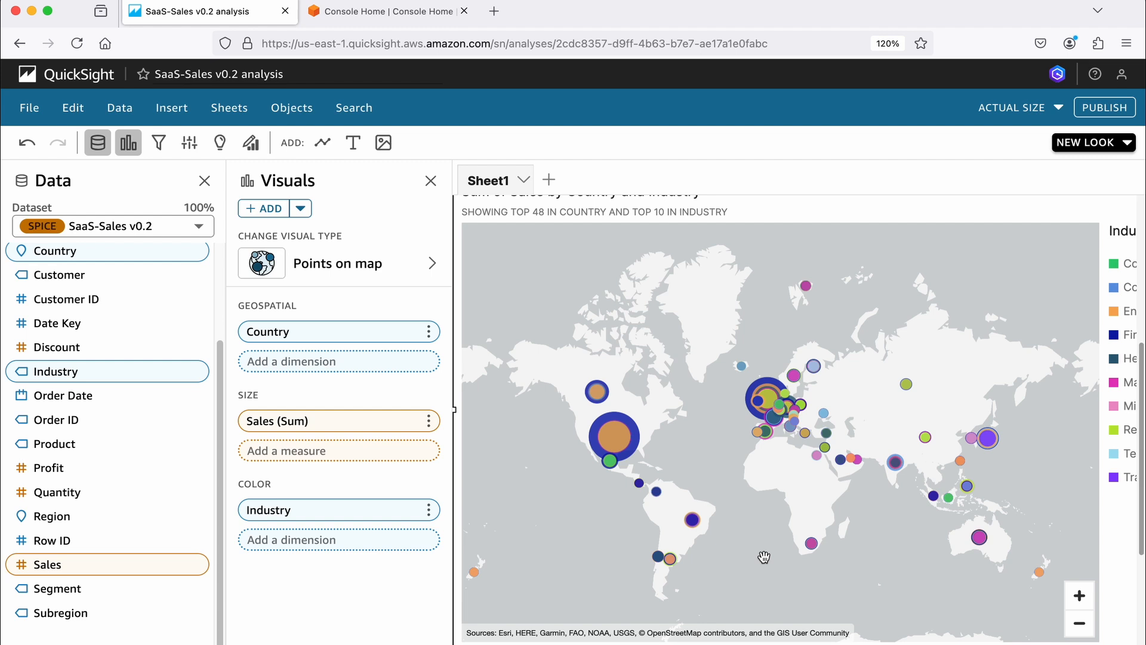
scroll(764, 556, "right", 5)
scroll(764, 557, "down", 2)
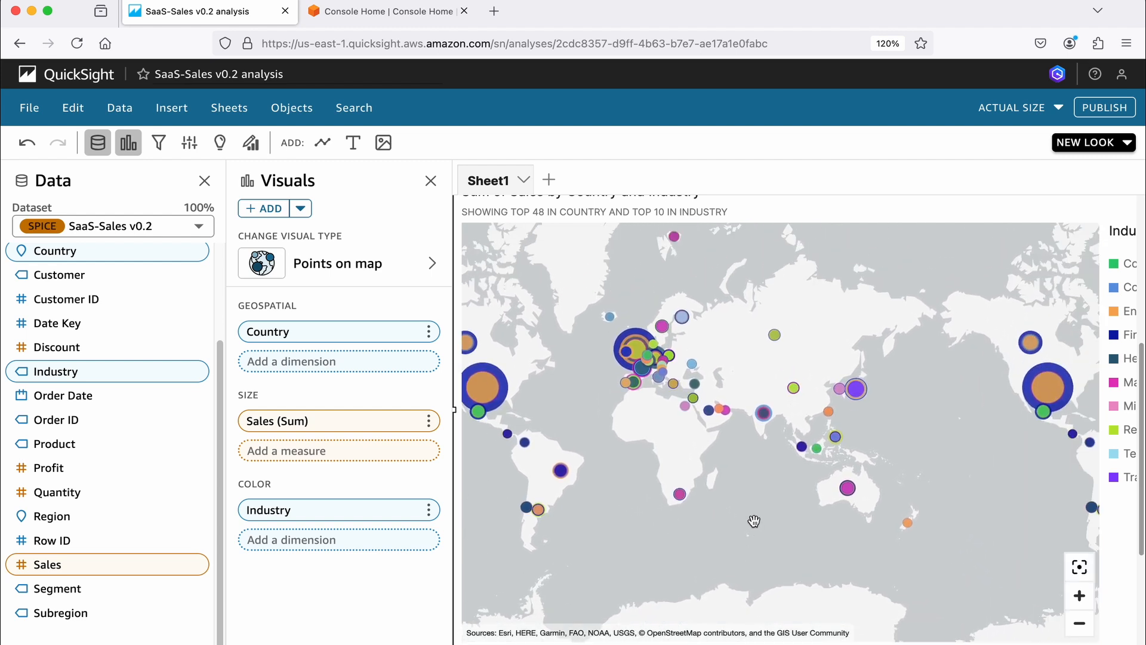
mouse_move(764, 413)
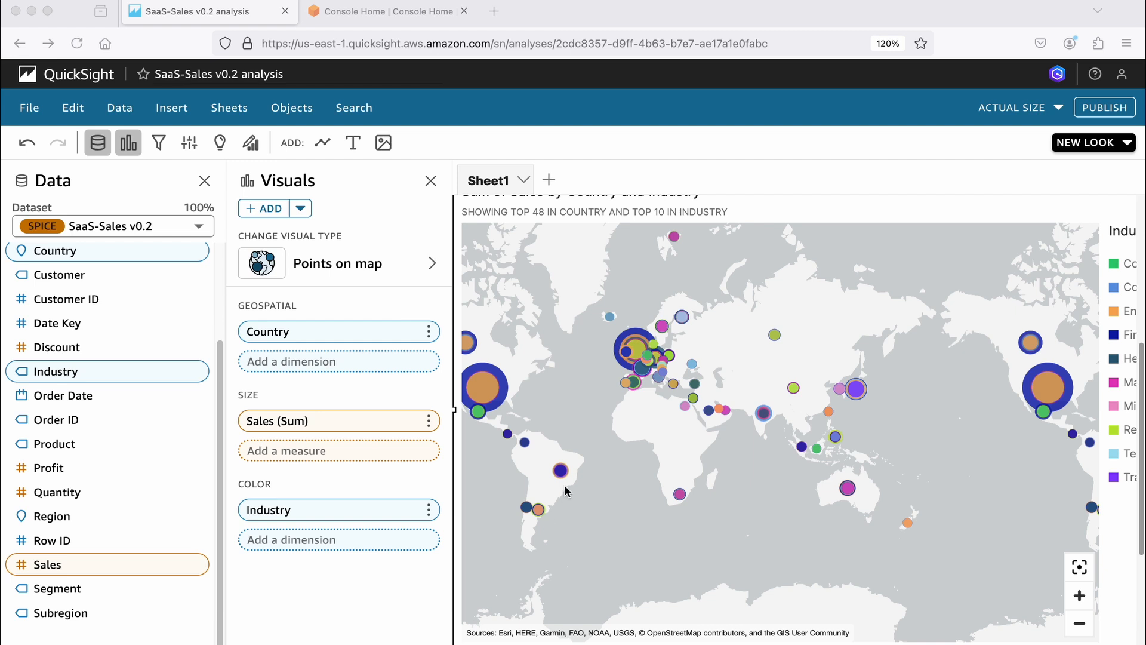
scroll(635, 551, "down", 2)
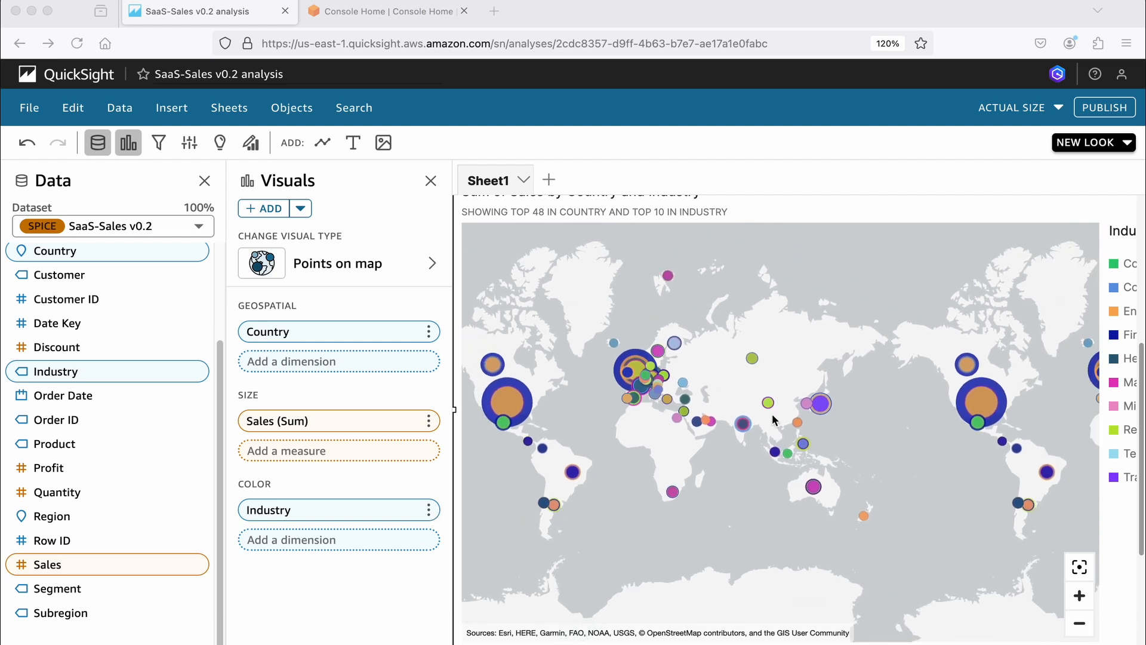
scroll(517, 513, "down", 1)
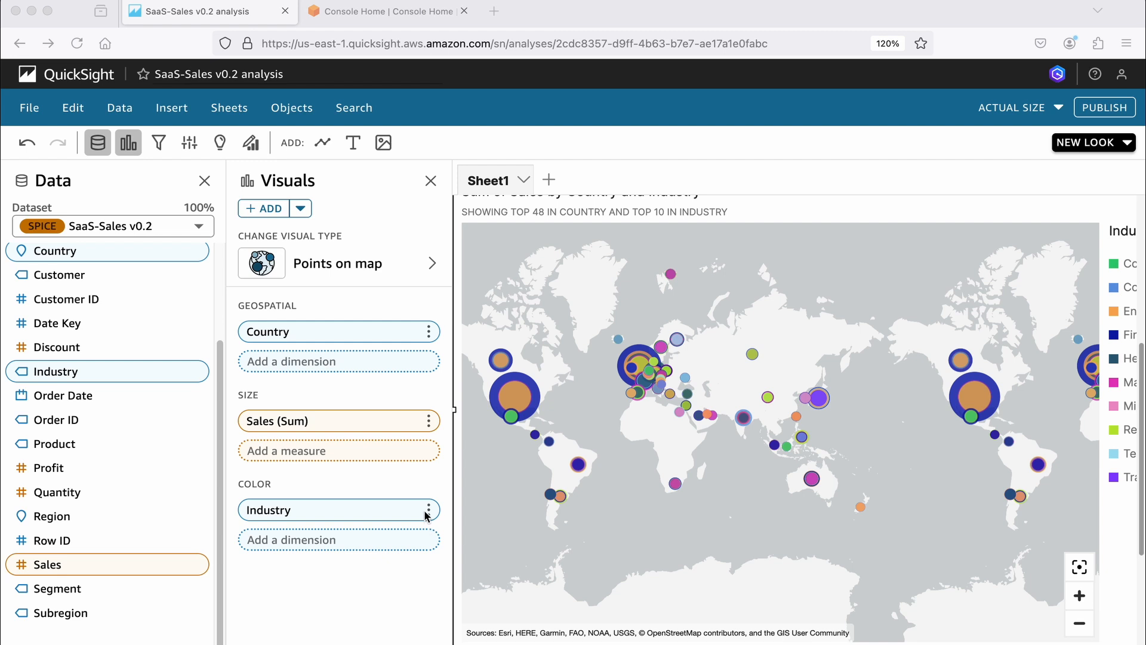
left_click_drag(427, 512, 595, 495)
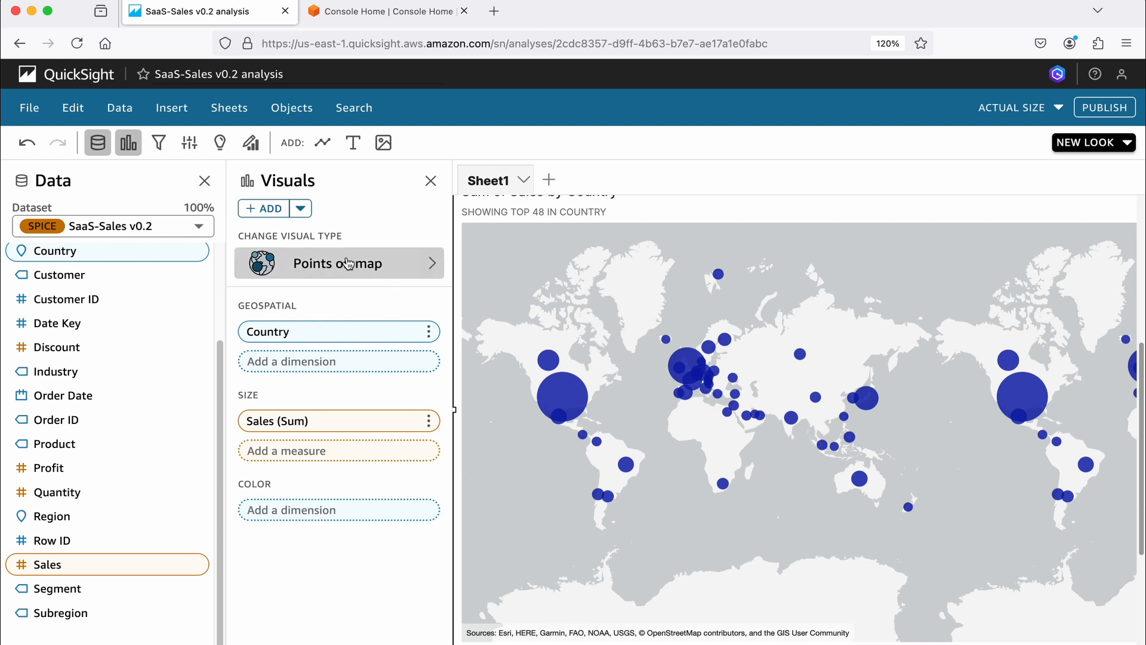
Step: Change the Points on map visual to a Filled Map and close the visual's settings
left_click(431, 266)
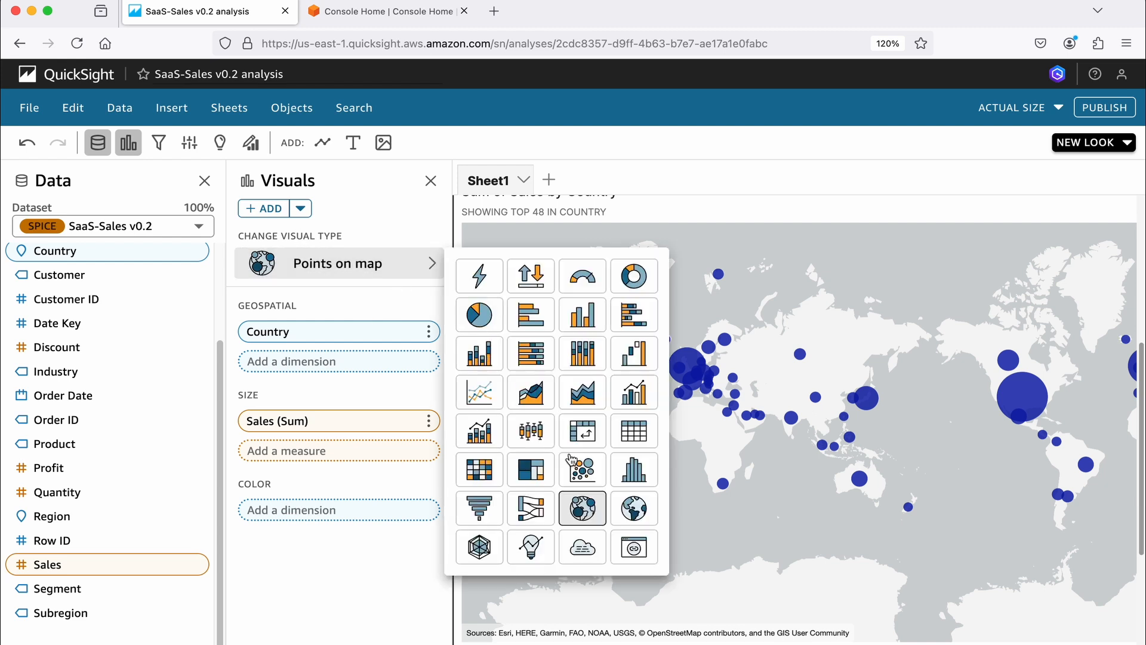
left_click(633, 511)
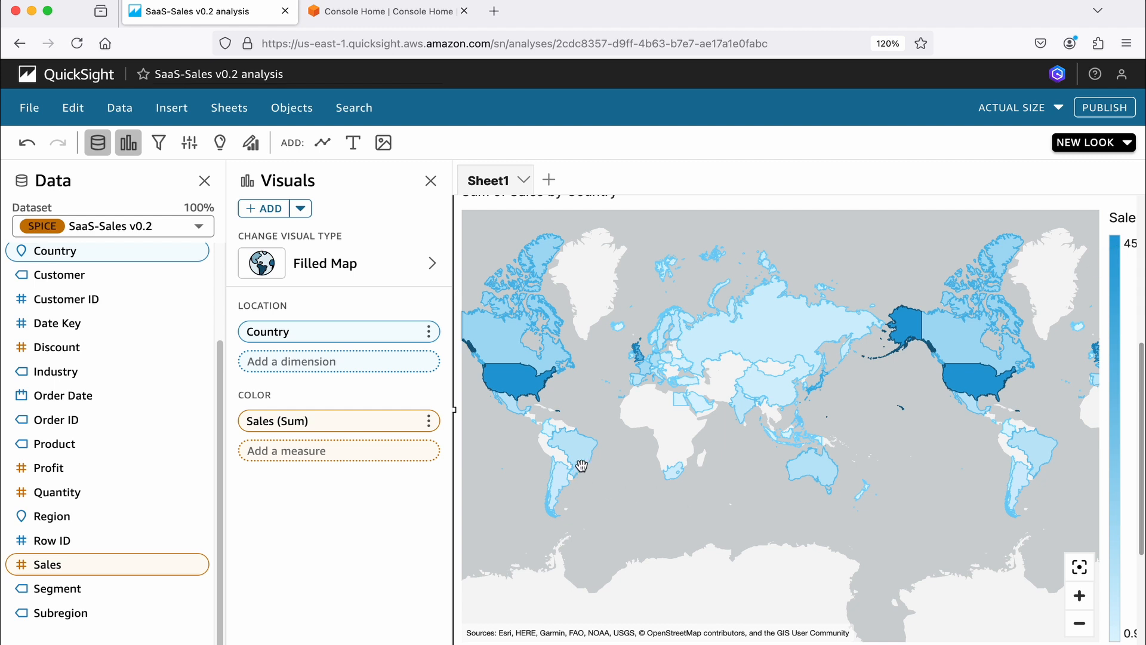
scroll(550, 513, "up", 3)
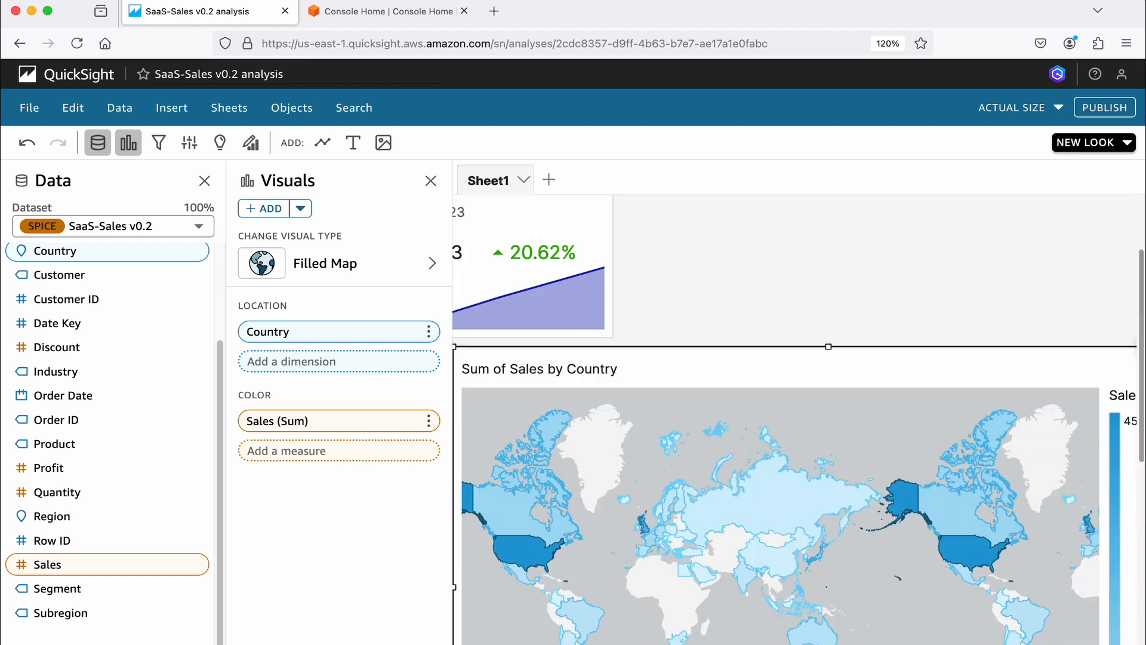
left_click(431, 180)
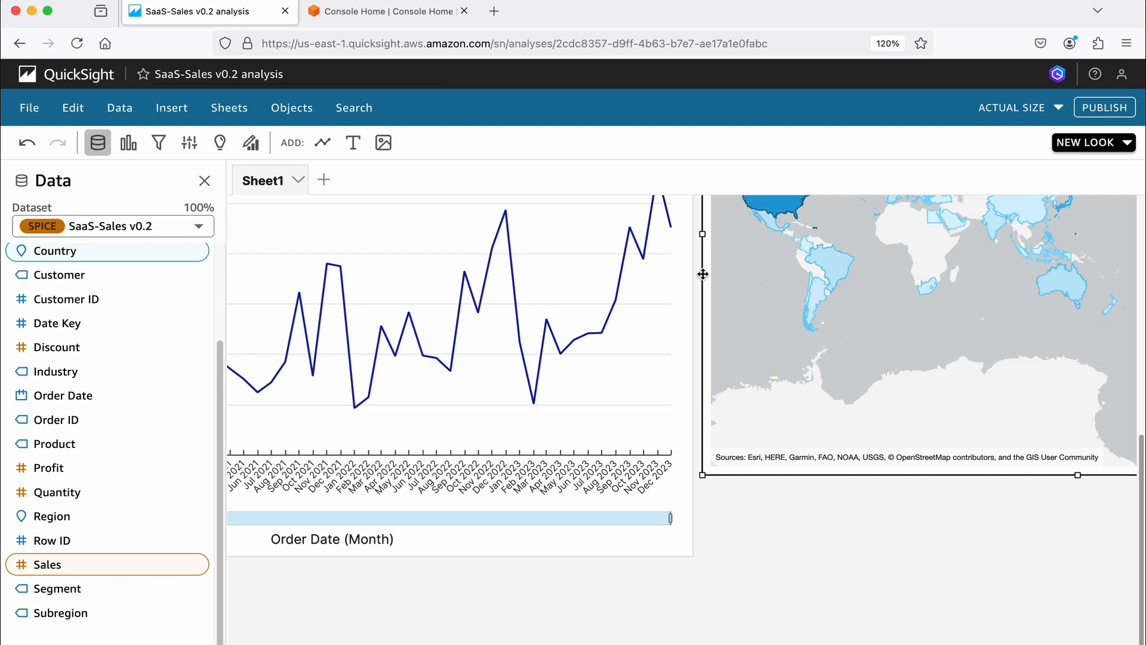
Step: Move the filled map between the Sales by Region and Orders per Month charts and make it narrower
left_click_drag(703, 274, 242, 466)
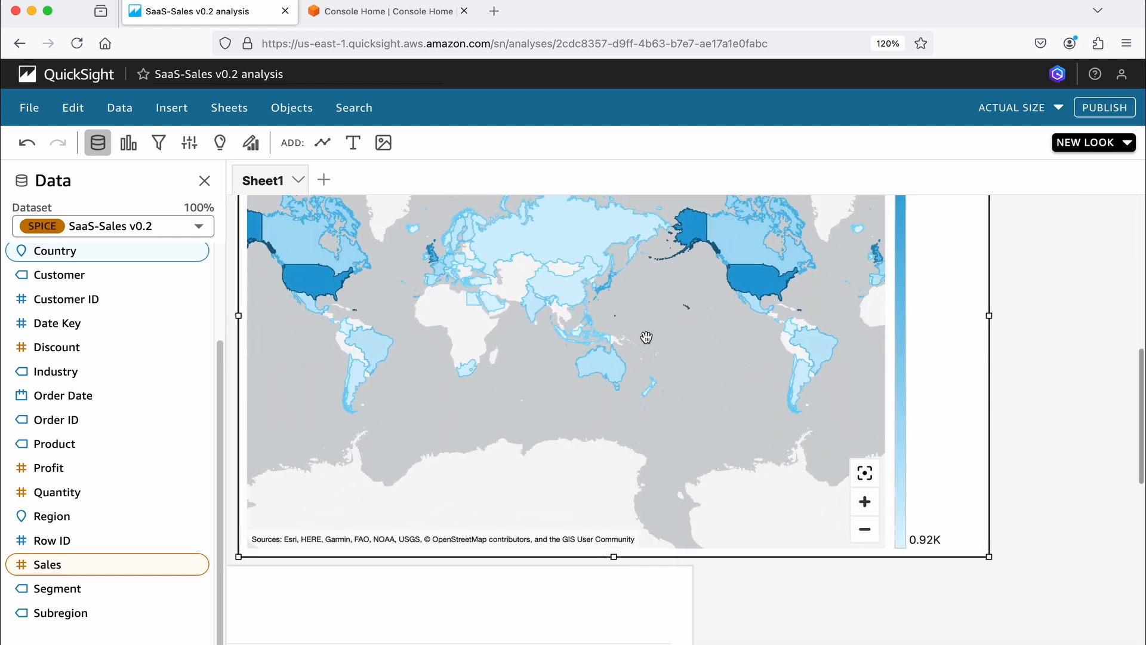
scroll(1136, 431, "down", 1)
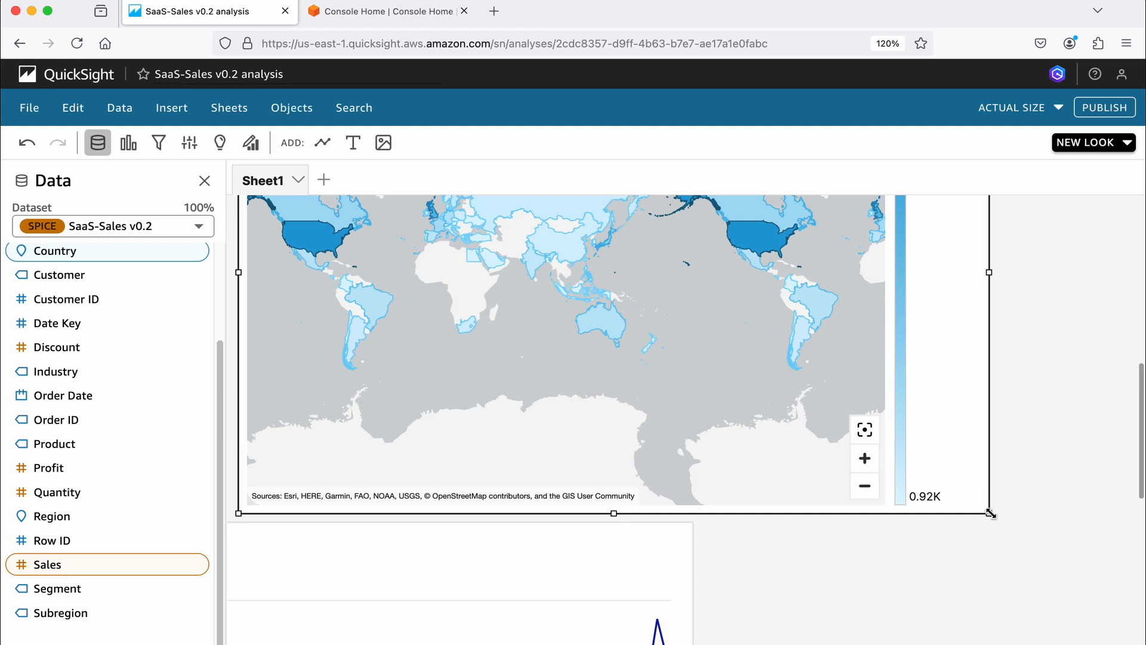
left_click_drag(990, 513, 780, 435)
scroll(1136, 418, "up", 3)
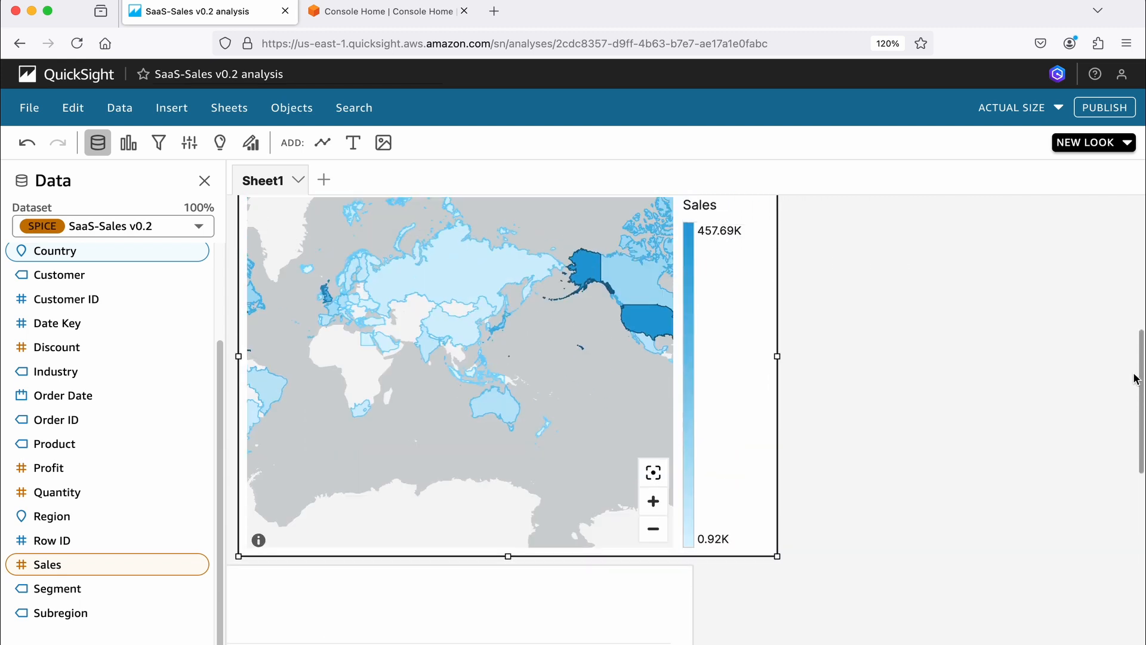
scroll(1135, 379, "up", 6)
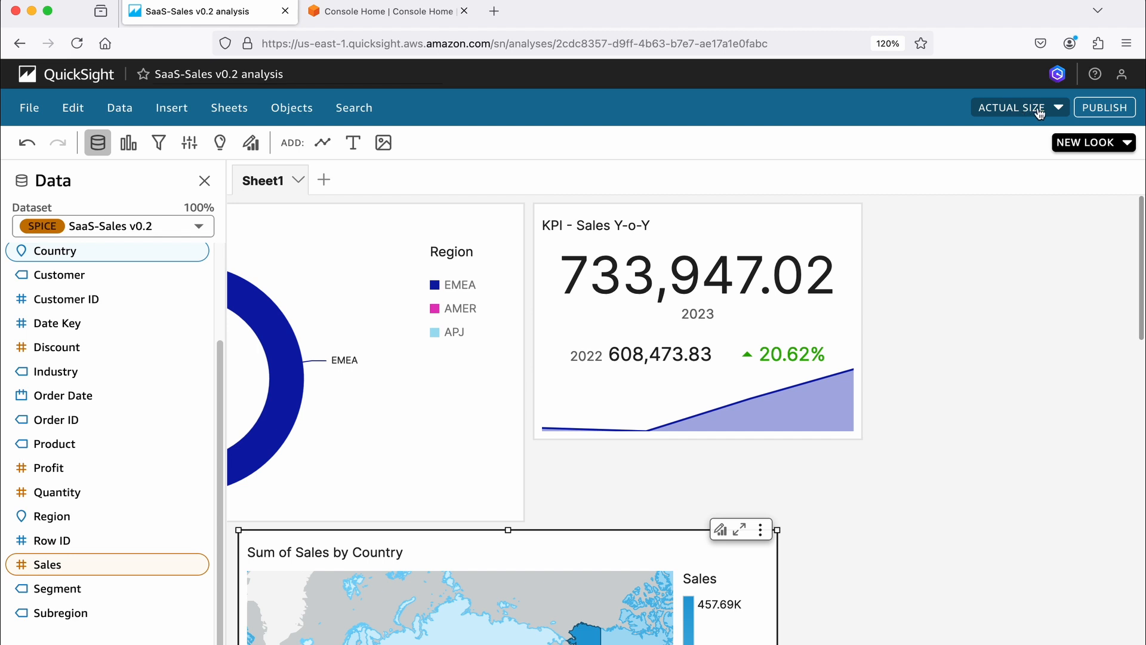
Step: Set the sheet's view to Fit to width and review the arrangement of all the visuals
left_click(1058, 108)
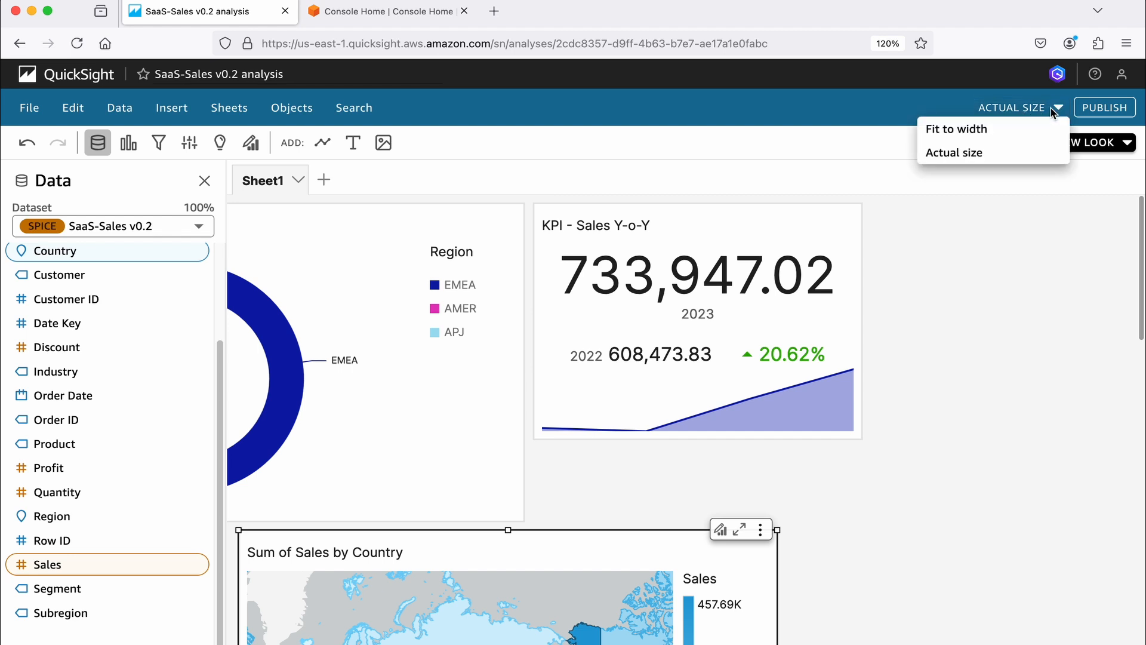
left_click(962, 131)
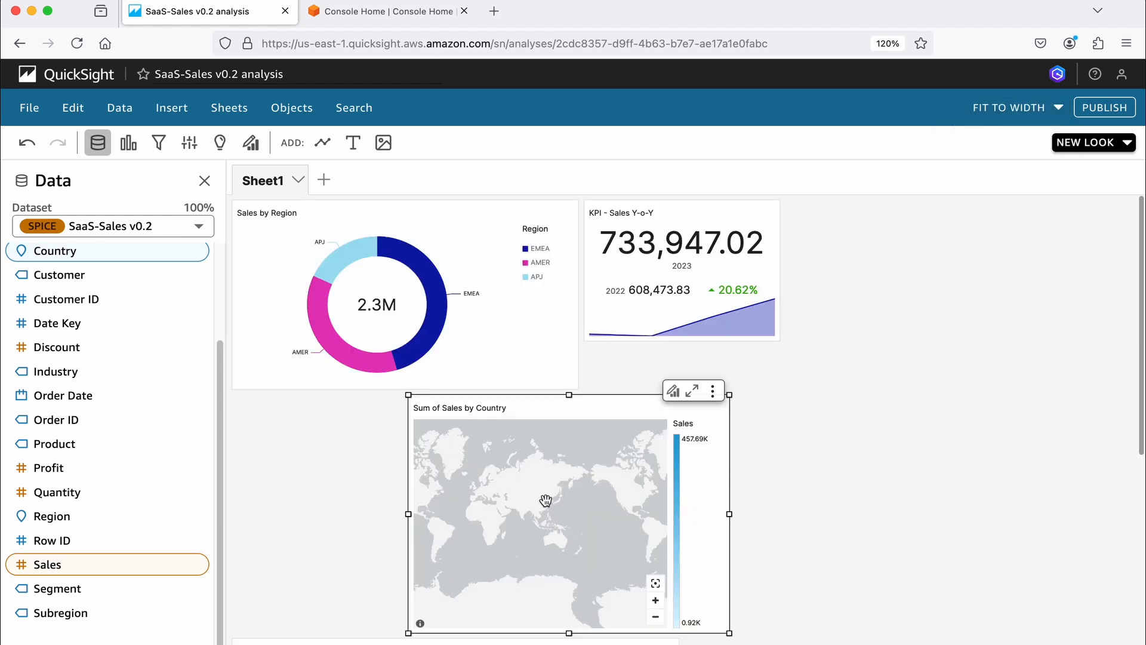
scroll(913, 383, "down", 5)
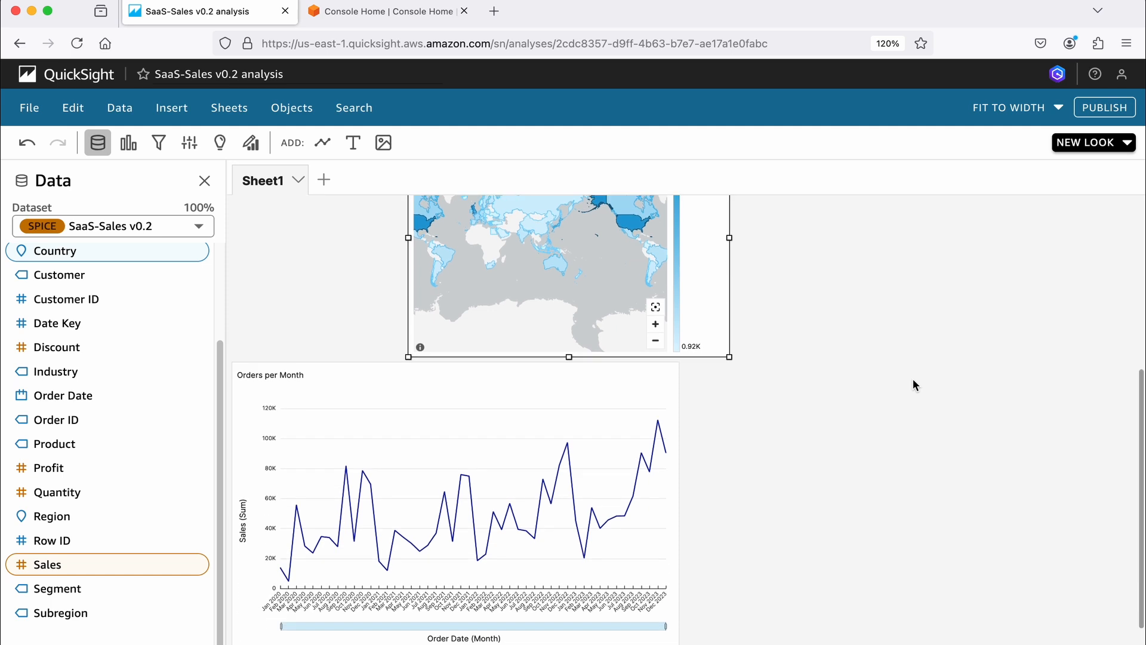
scroll(913, 378, "up", 5)
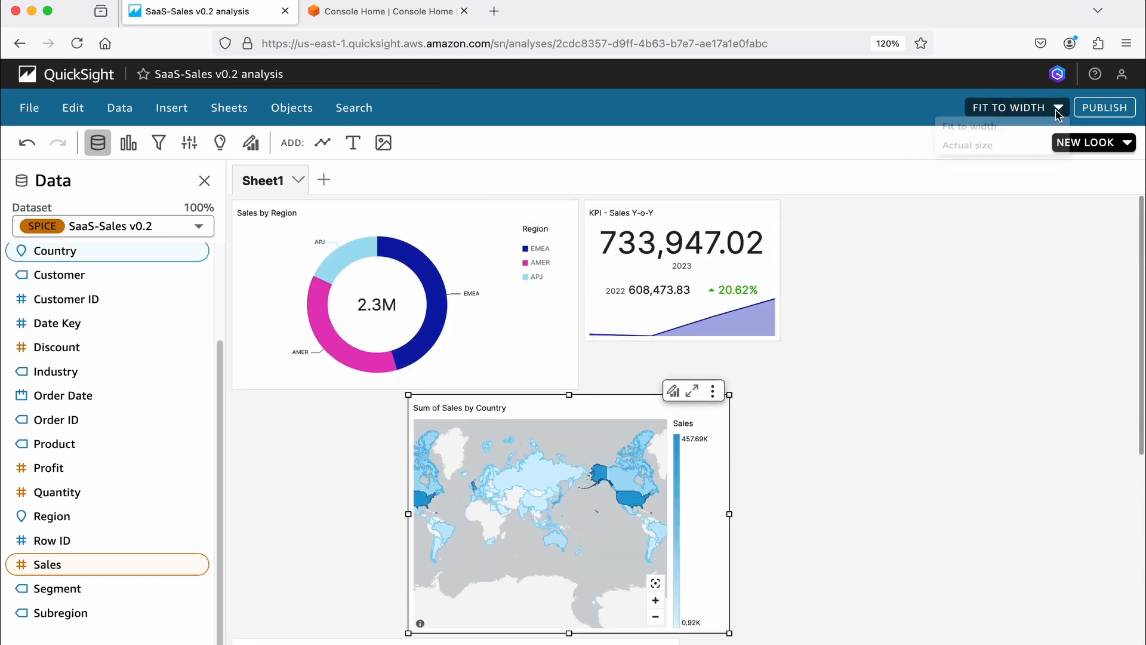
Step: Set the sheet's view to Actual size and look over the visuals down to the filled map
left_click(1009, 107)
left_click(962, 151)
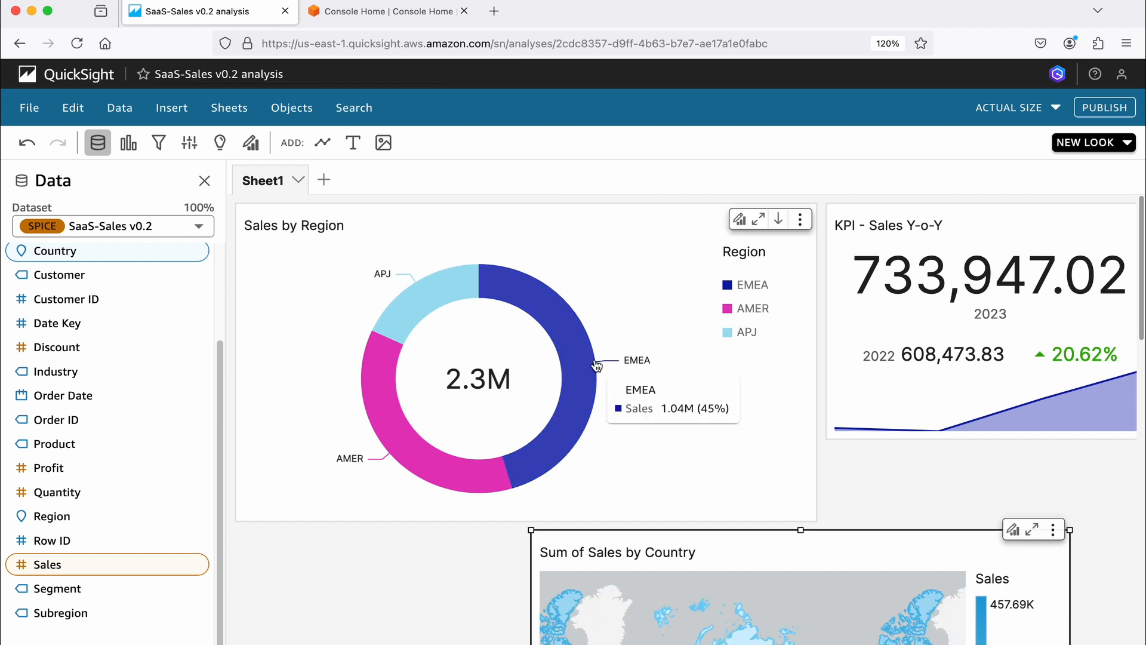
scroll(686, 418, "down", 5)
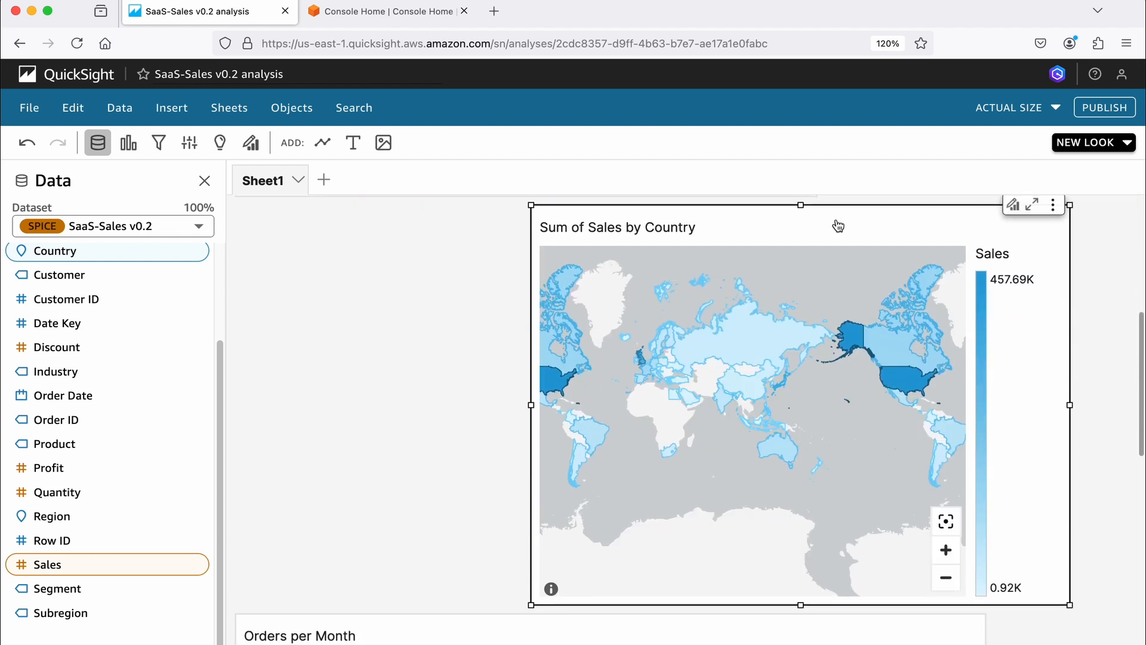
Step: Open the analysis themes and browse the starter themes
left_click(124, 111)
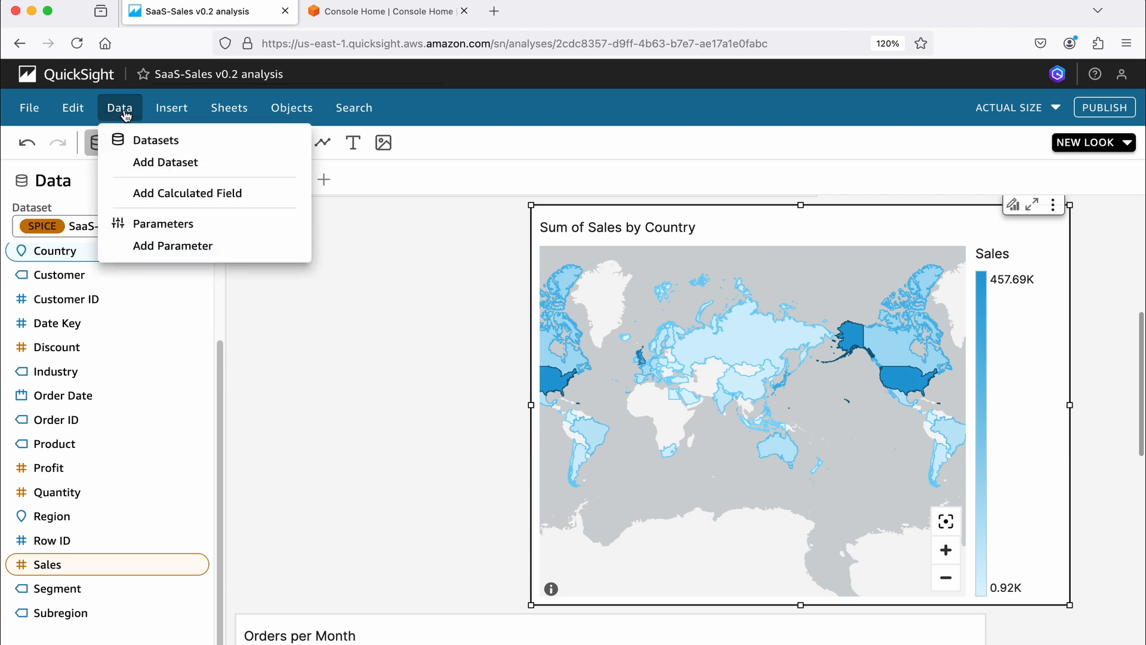
left_click(73, 108)
left_click(109, 189)
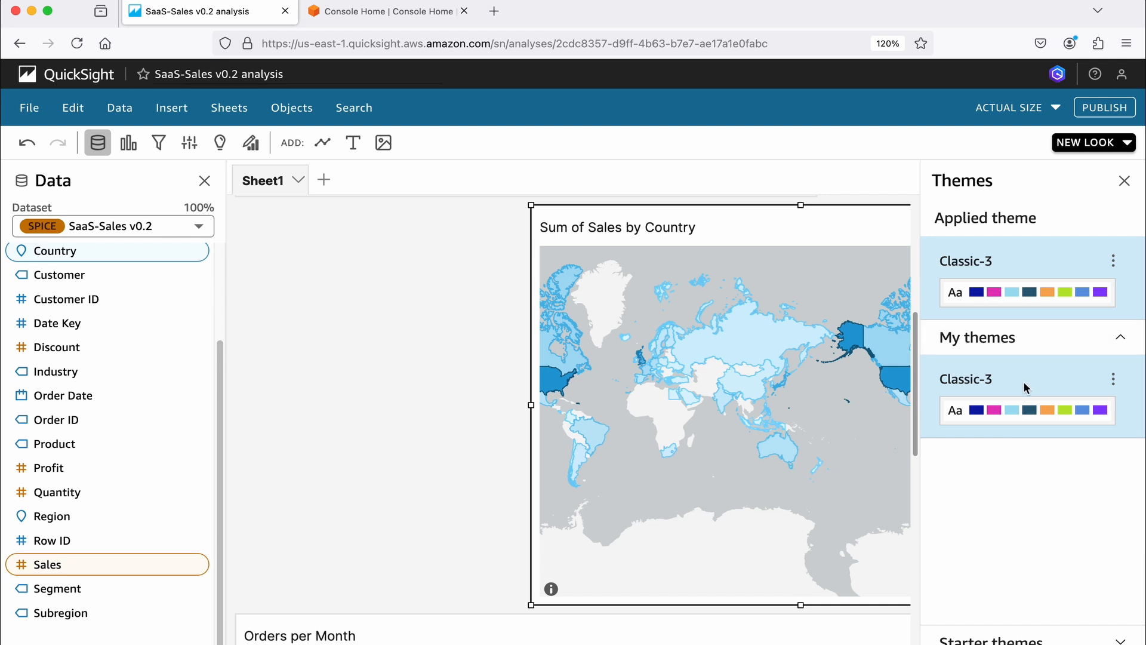
left_click(1118, 638)
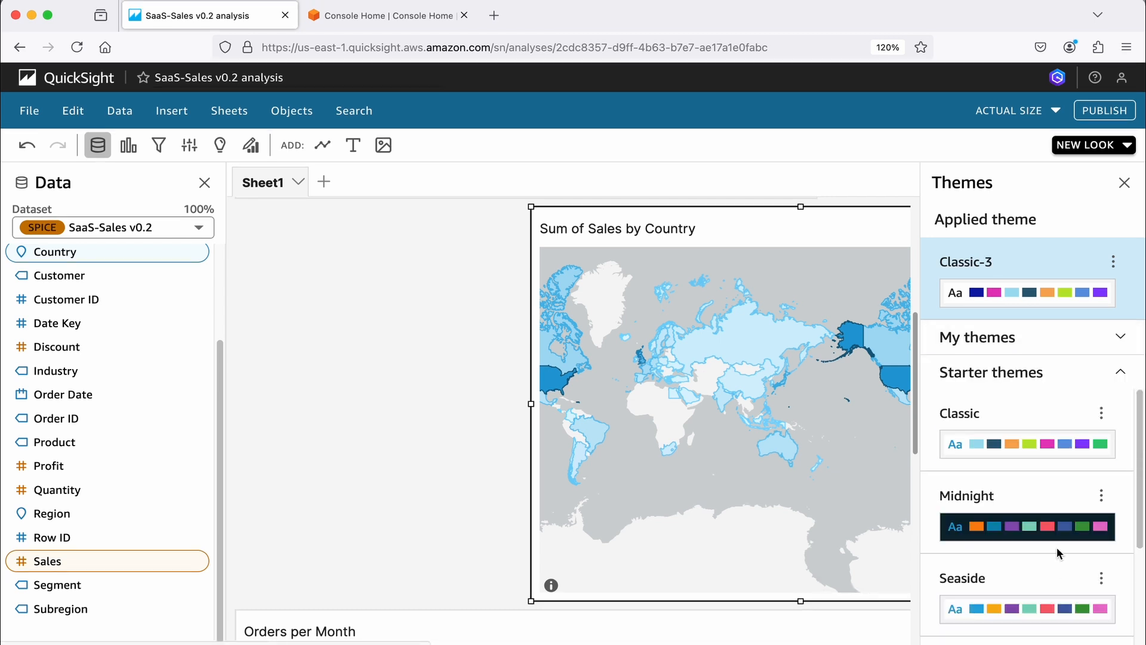
scroll(1062, 411, "down", 1)
scroll(1088, 417, "up", 1)
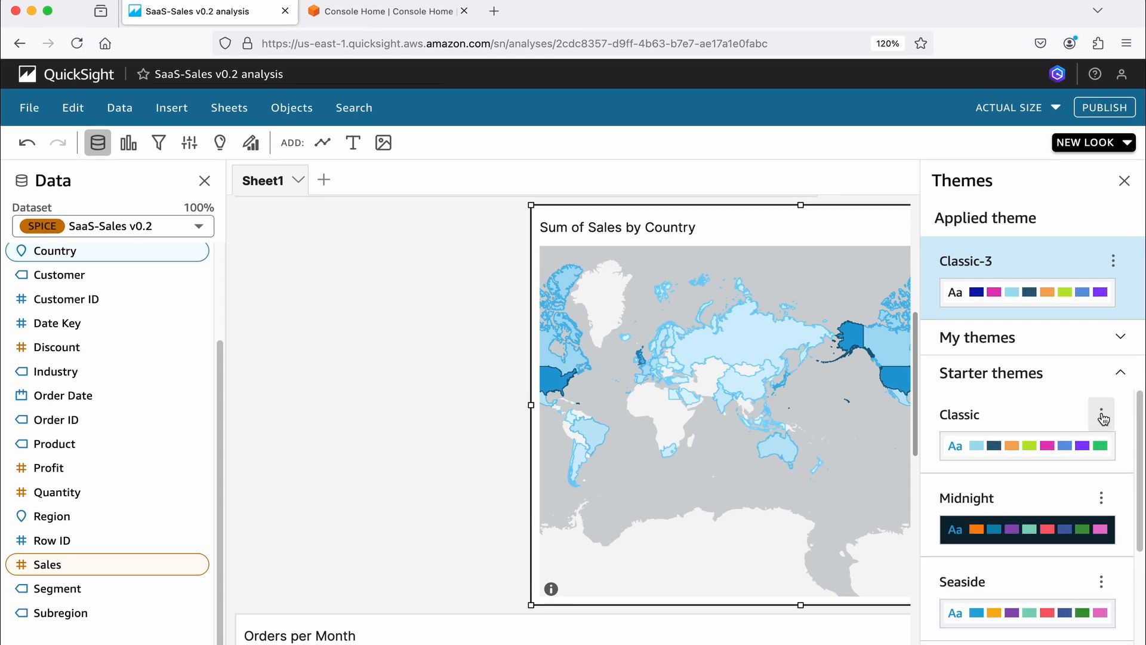
Step: Apply the Classic starter theme to the analysis and check it on the Orders per Month chart
left_click(1102, 412)
left_click(979, 421)
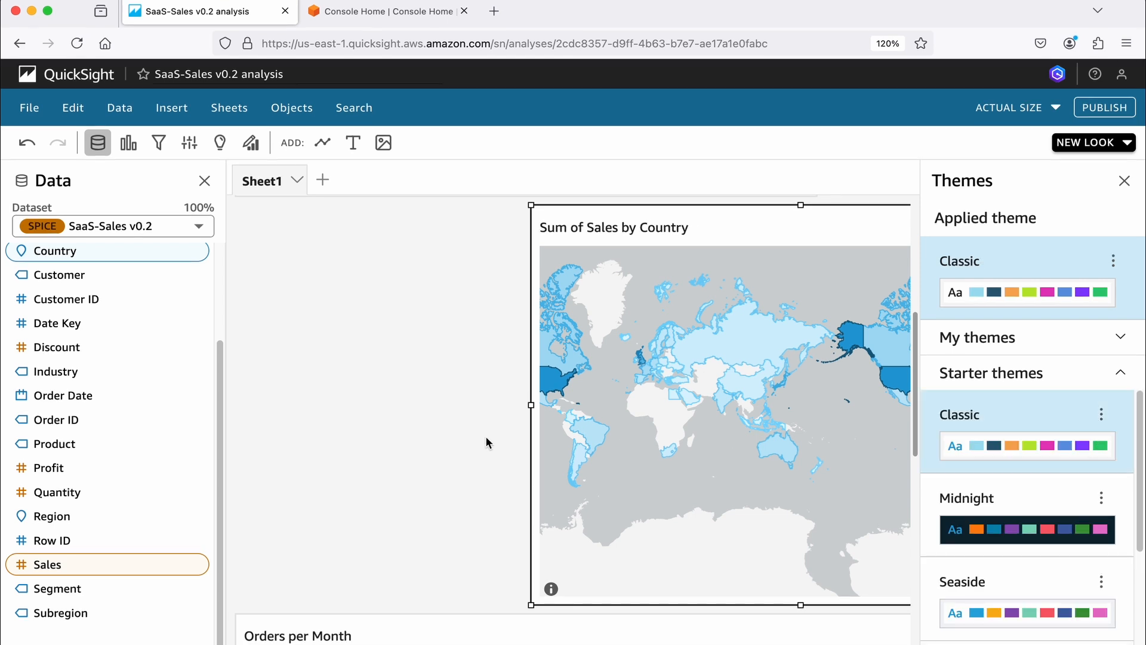
scroll(486, 440, "down", 5)
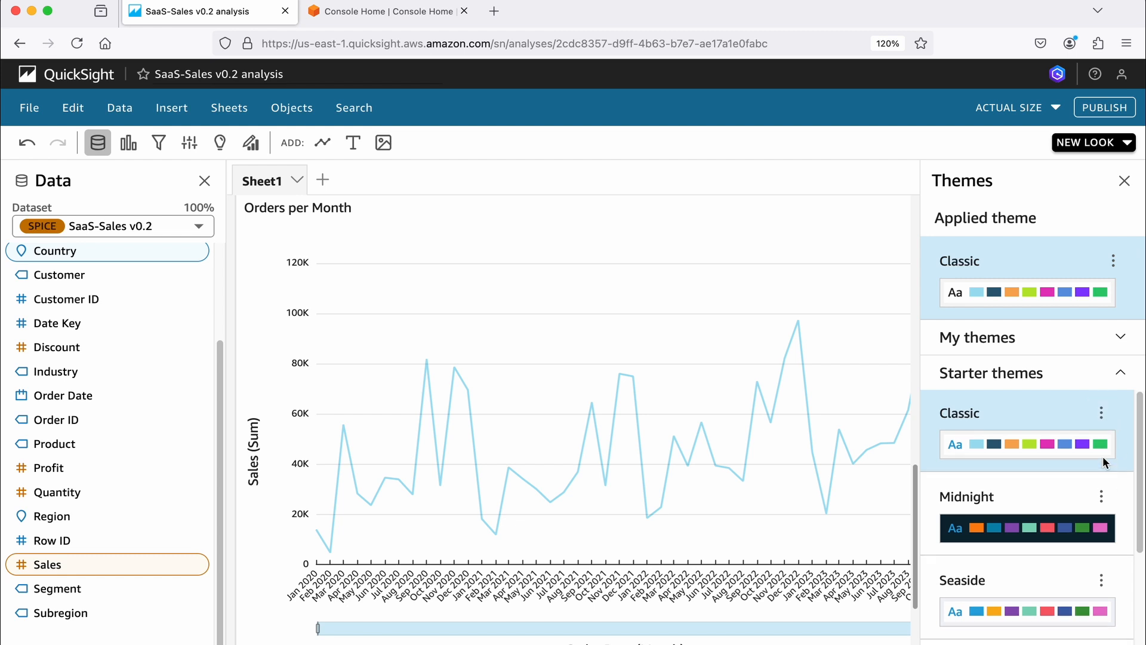
Step: Apply the Aquascape starter theme to the analysis
scroll(1102, 456, "down", 4)
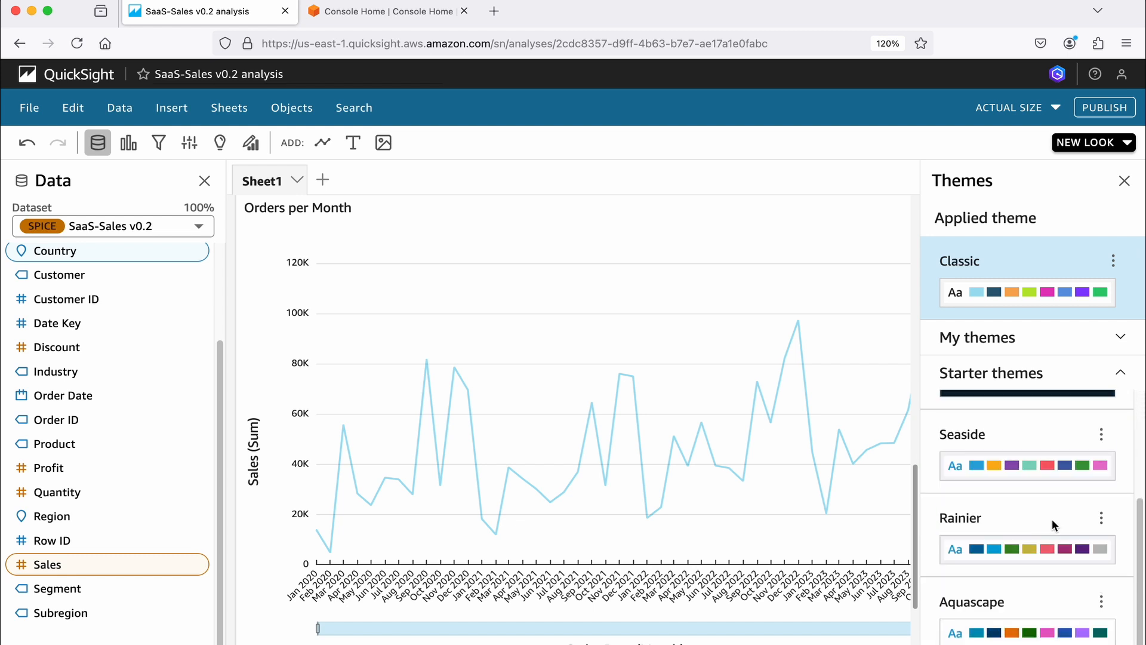
left_click(1104, 608)
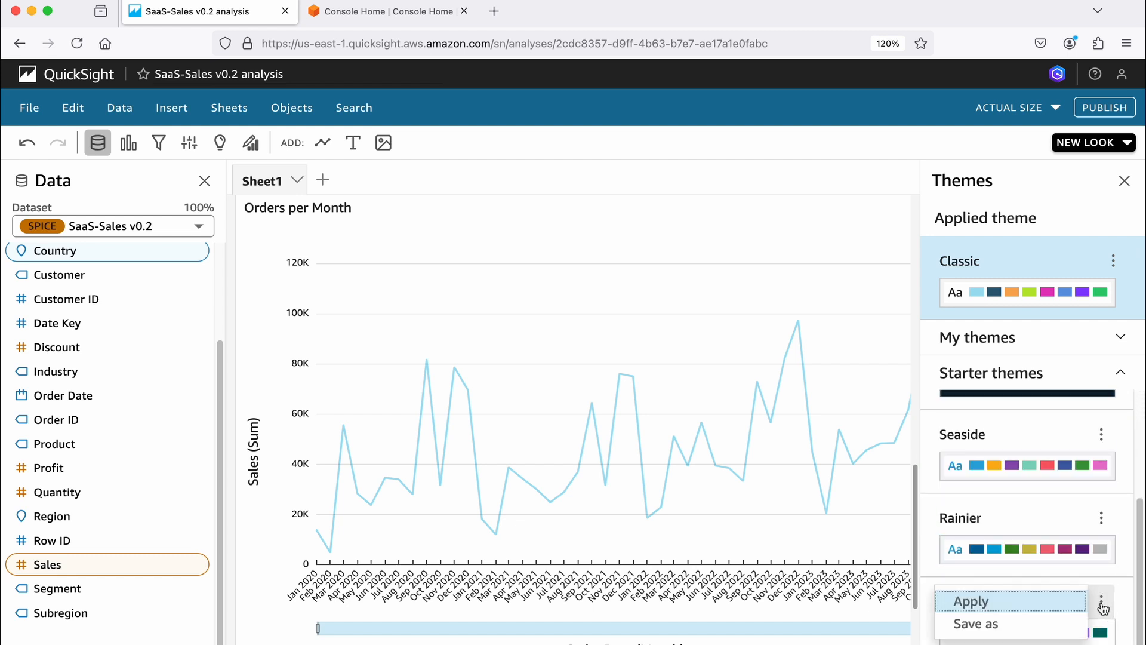
left_click(979, 607)
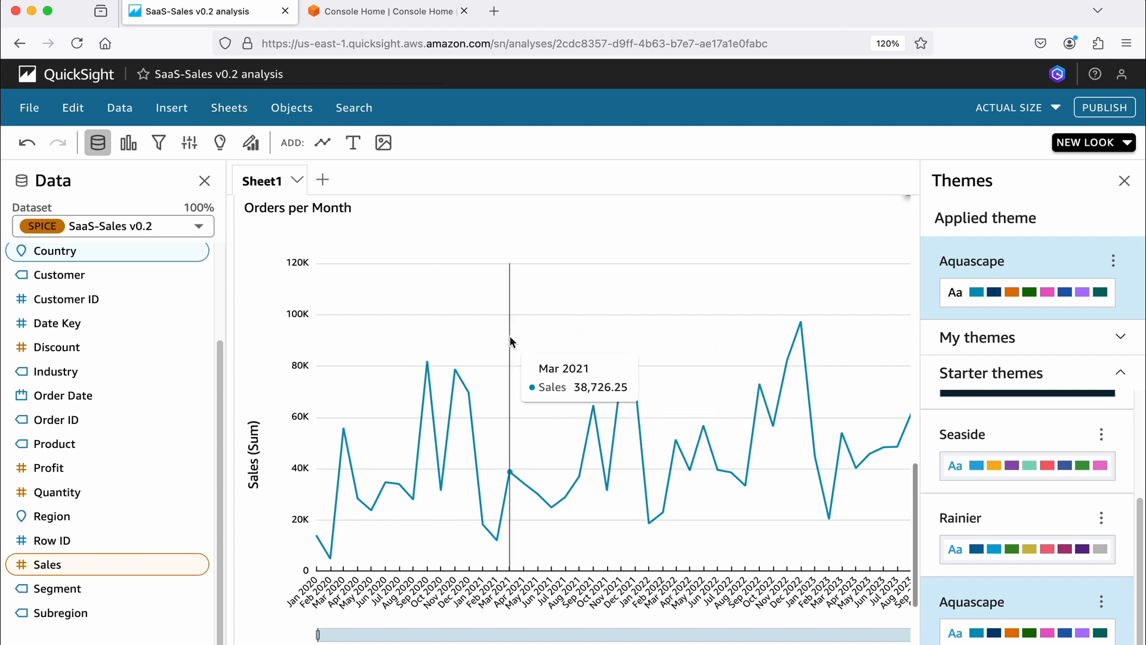
Step: Rename Sheet1 as MyDashboard and close the themes
double_click(280, 188)
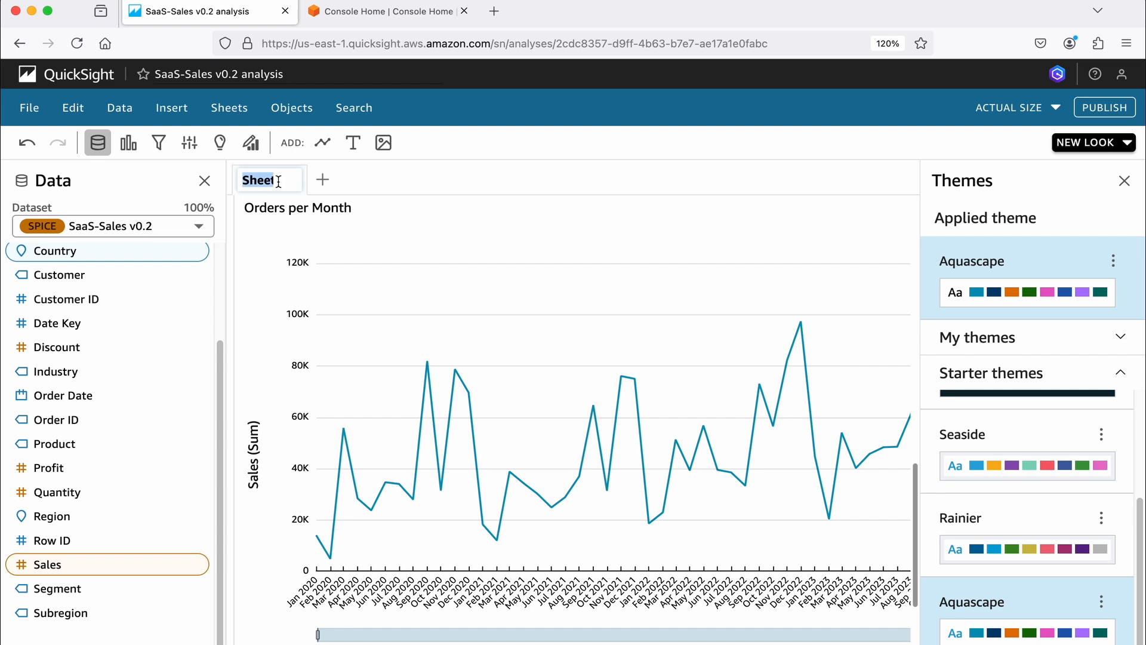
type("M")
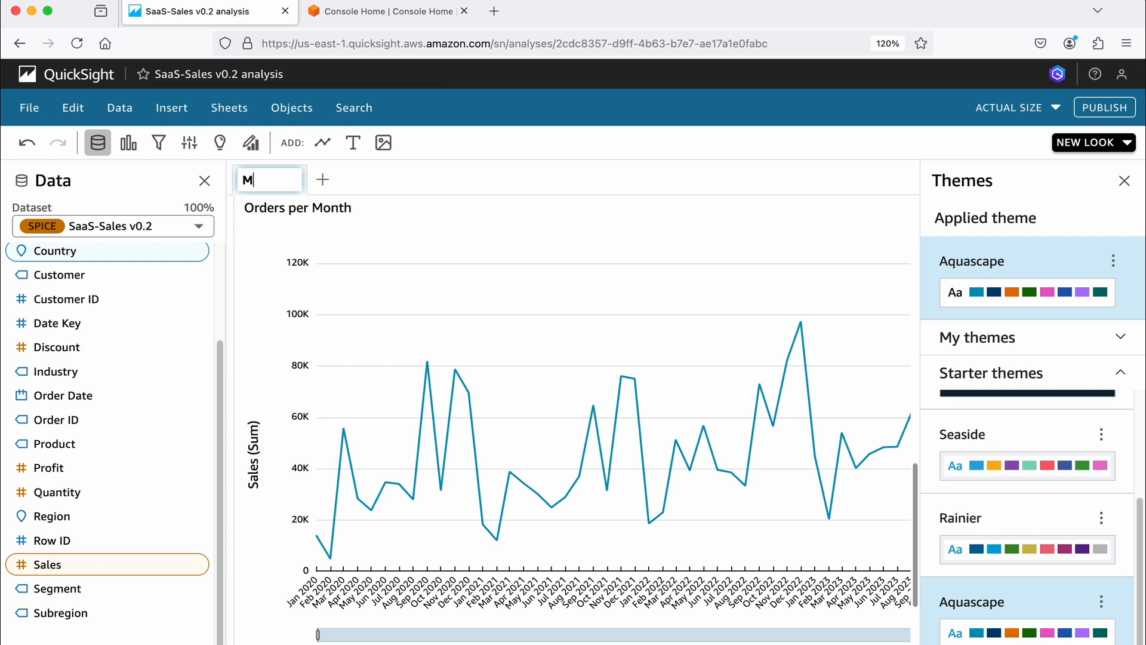
type("yDashboard")
key("Return")
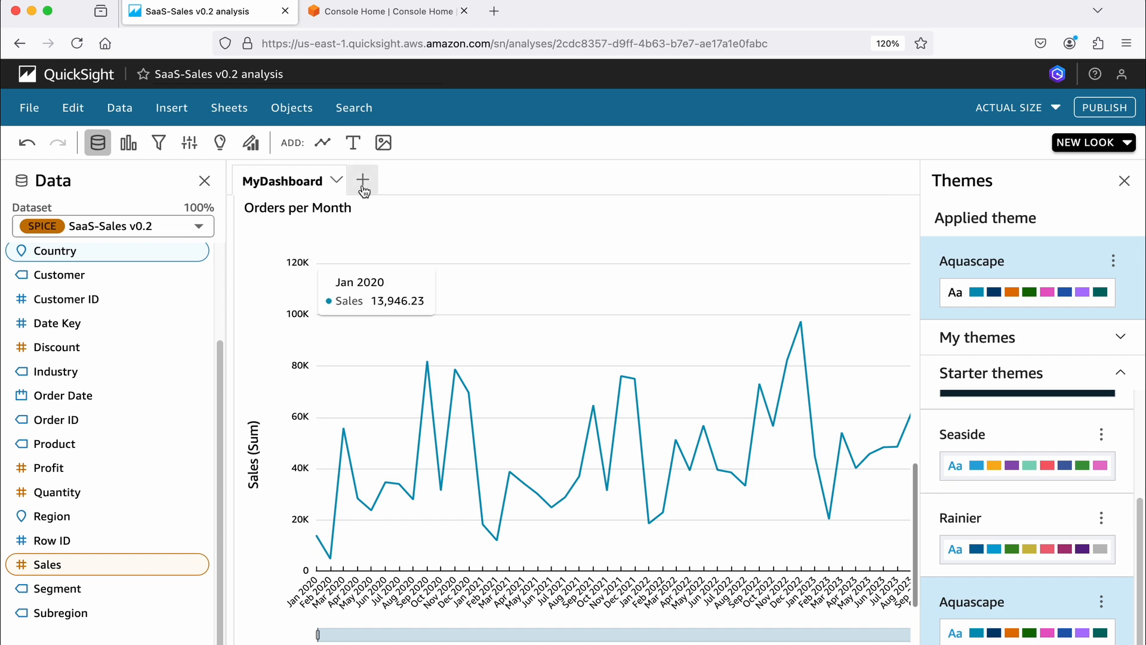
left_click(1124, 180)
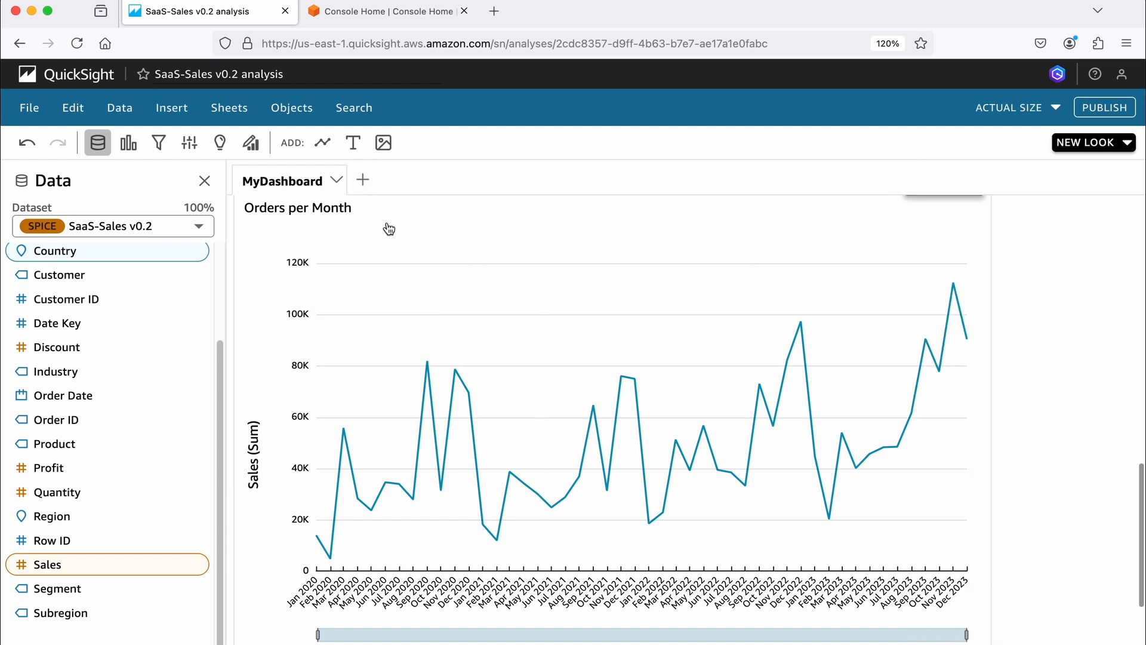
Step: Add a new interactive sheet with the Free-form layout and name it MyTables
left_click(363, 182)
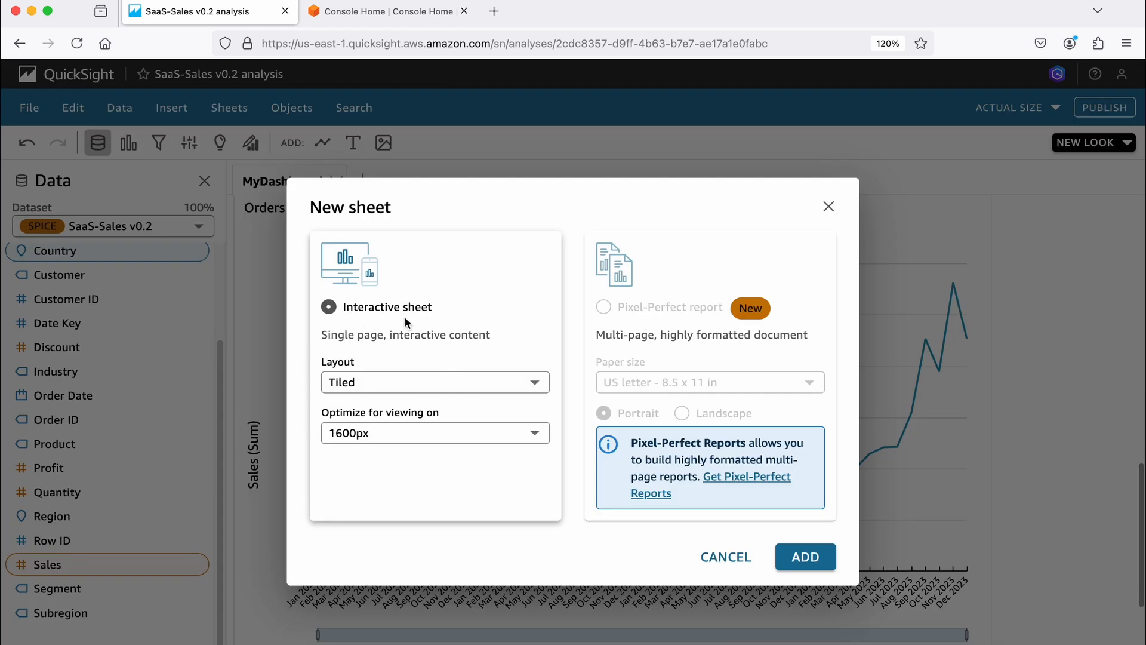
left_click(540, 389)
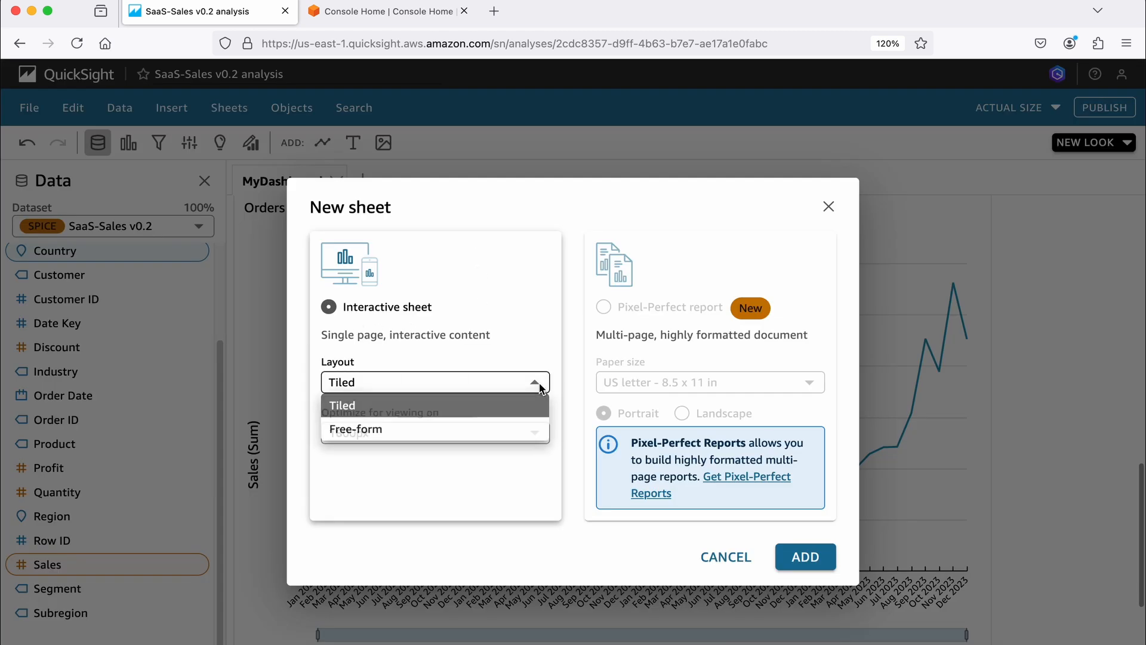
left_click(368, 434)
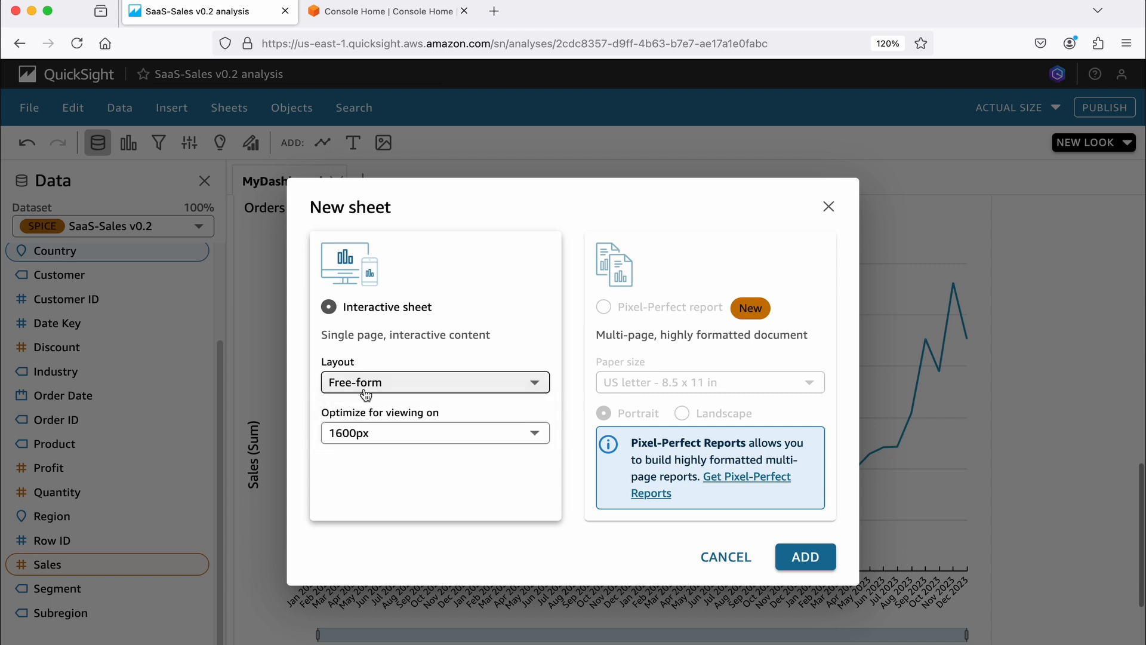
left_click(807, 559)
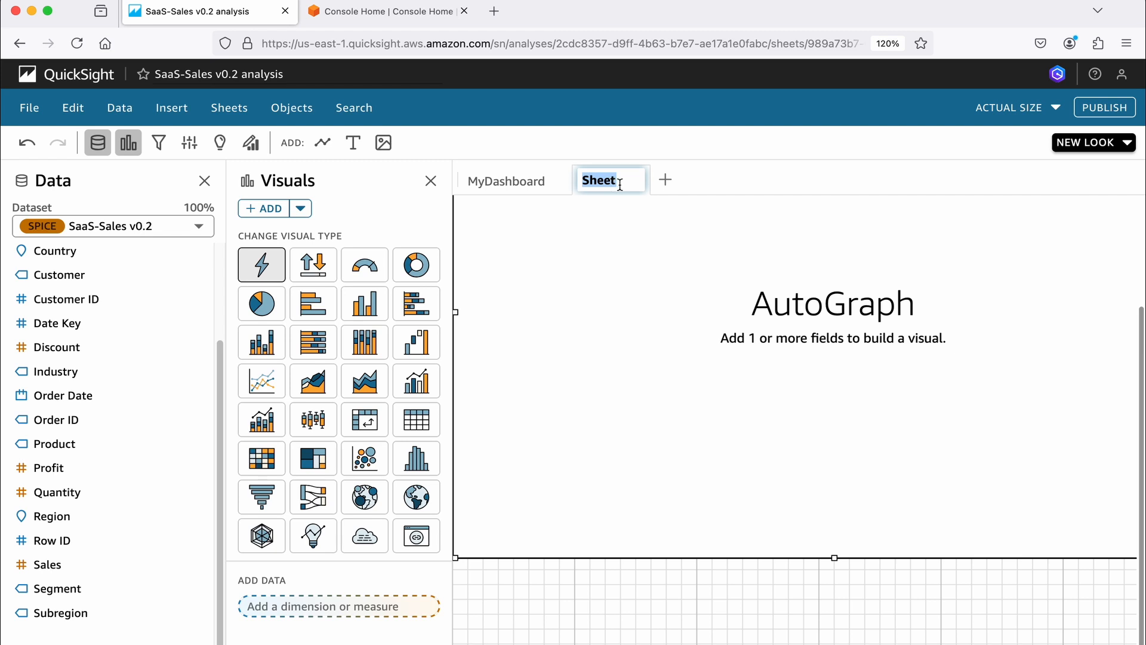
type("MyTables")
key("Return")
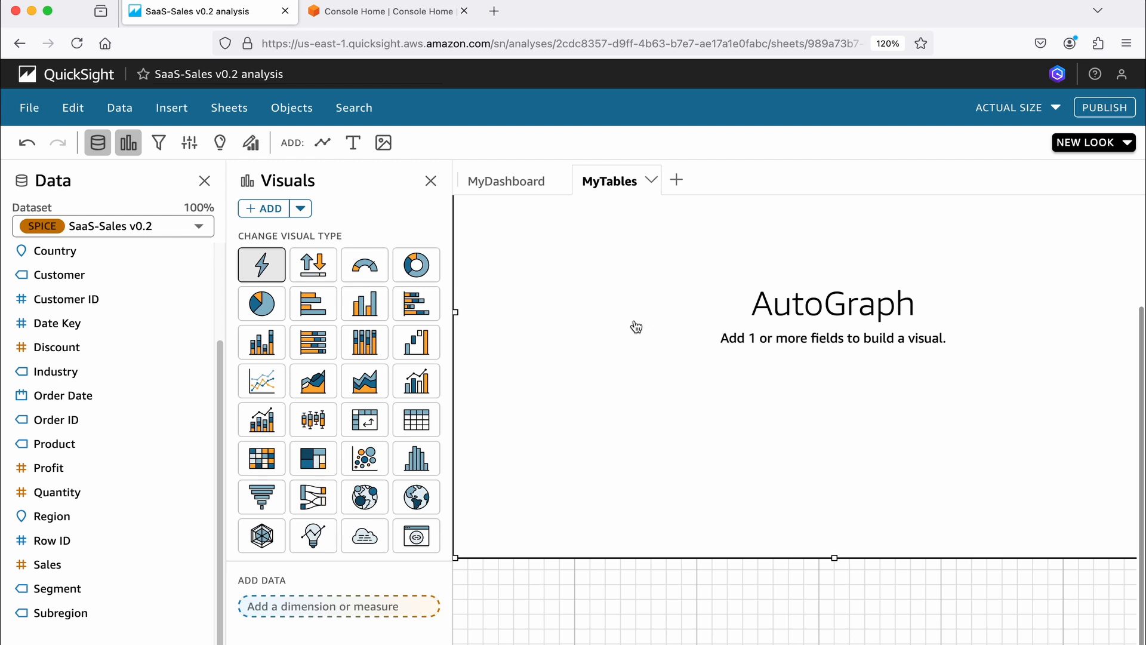
Step: Turn the empty visual on MyTables into a KPI of Sales with Order Date as the trend group, aggregated by Year
scroll(636, 326, "up", 3)
scroll(637, 327, "down", 3)
left_click(310, 264)
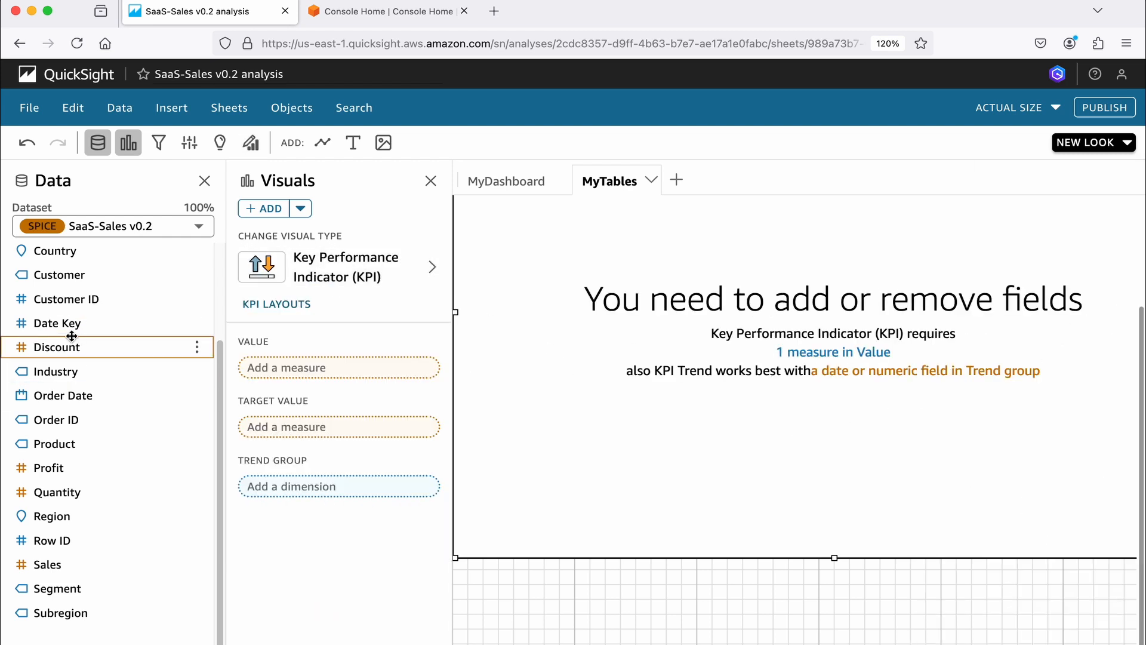
left_click(65, 395)
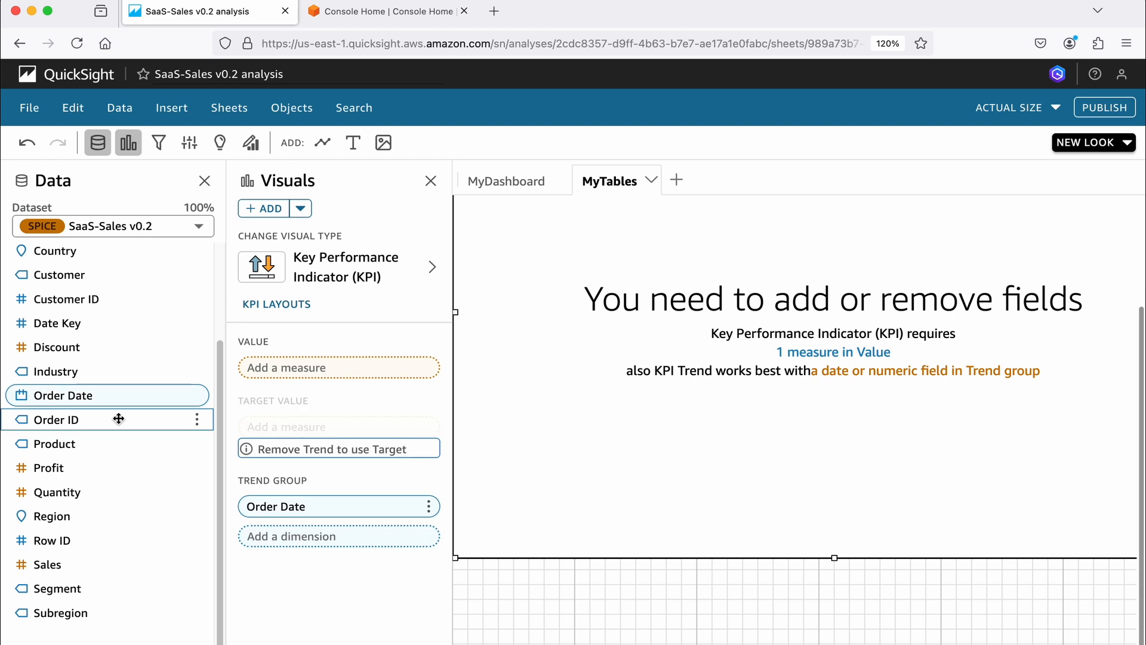
left_click(120, 564)
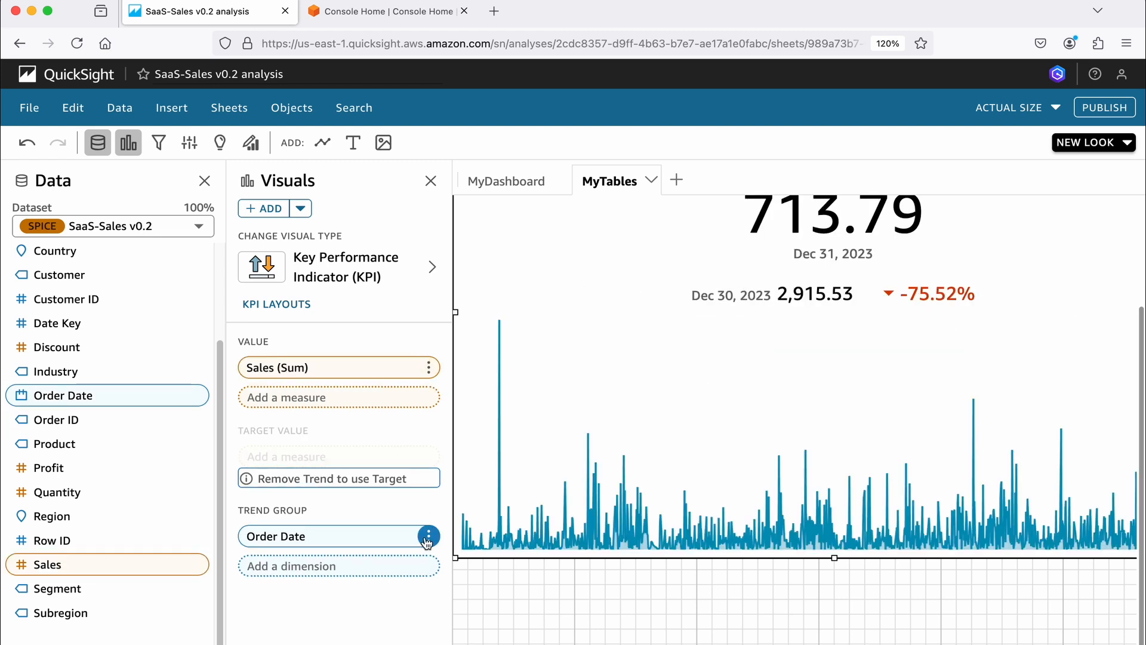
left_click(425, 537)
mouse_move(600, 509)
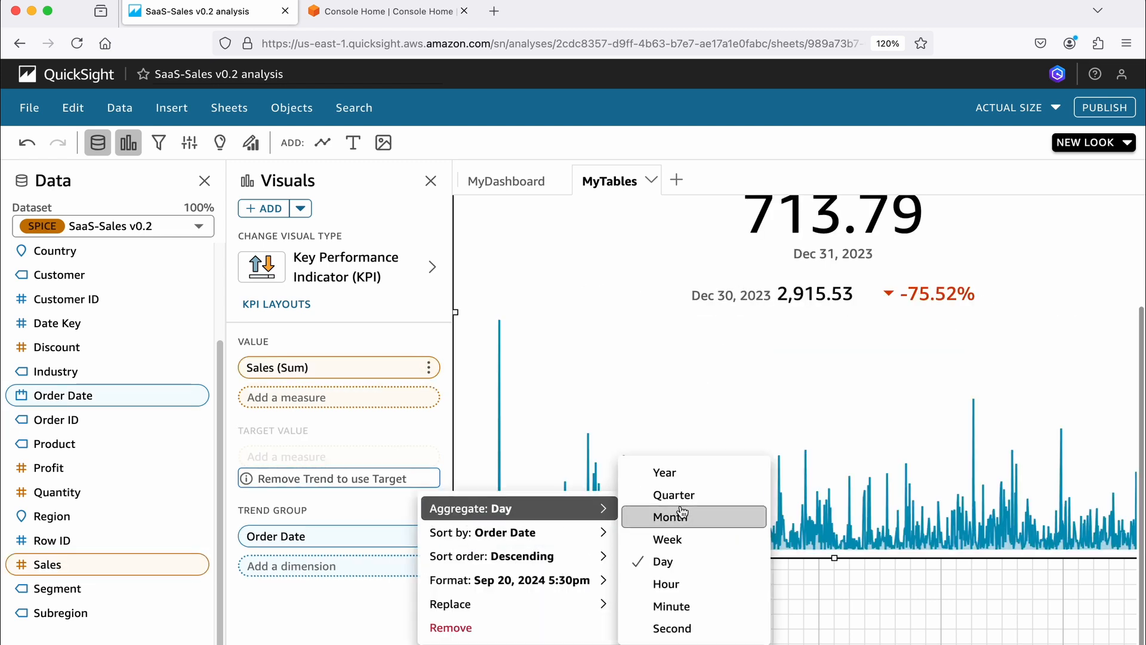
left_click(665, 472)
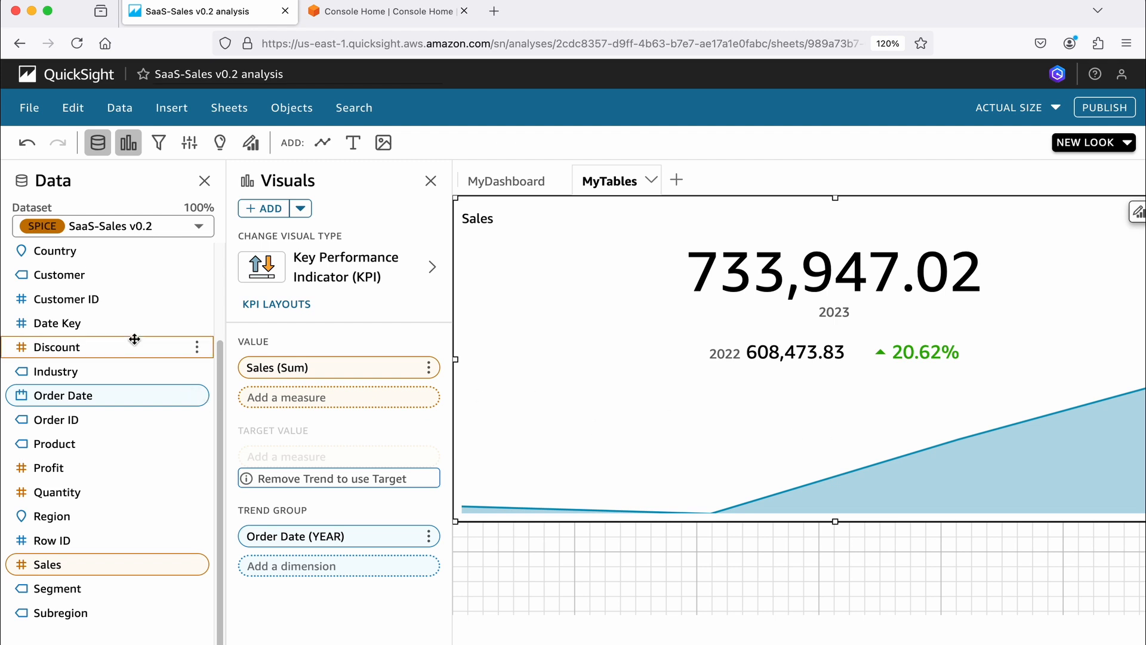
Step: Add a pie chart visual showing Sales grouped by Industry, closing its properties
left_click(300, 209)
left_click(322, 284)
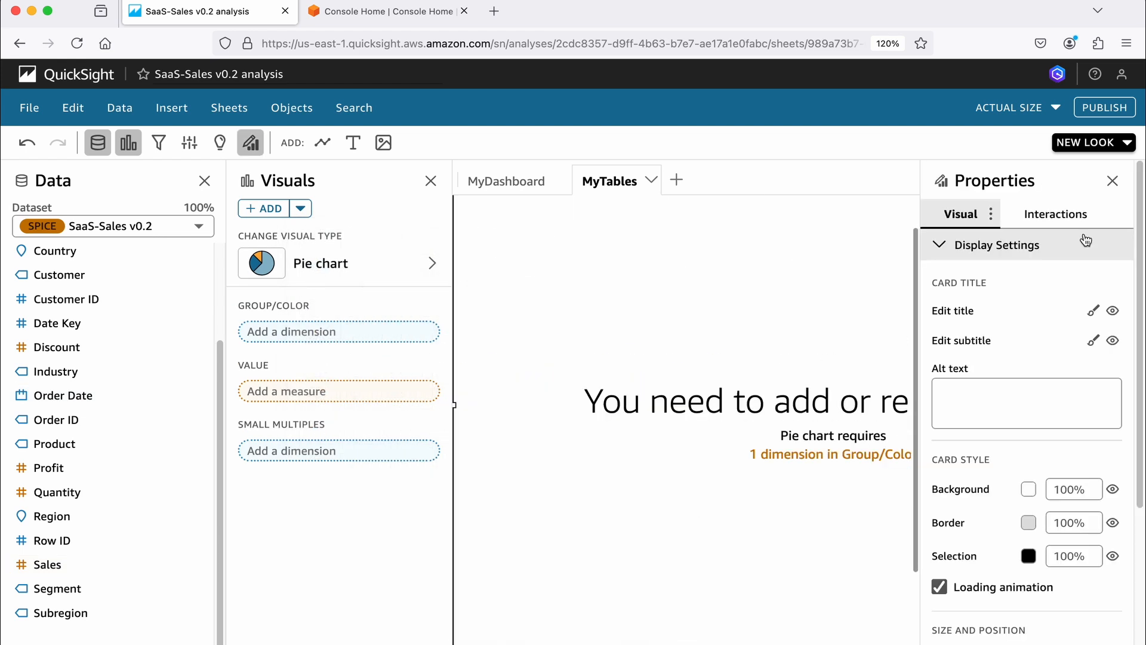
left_click(1113, 180)
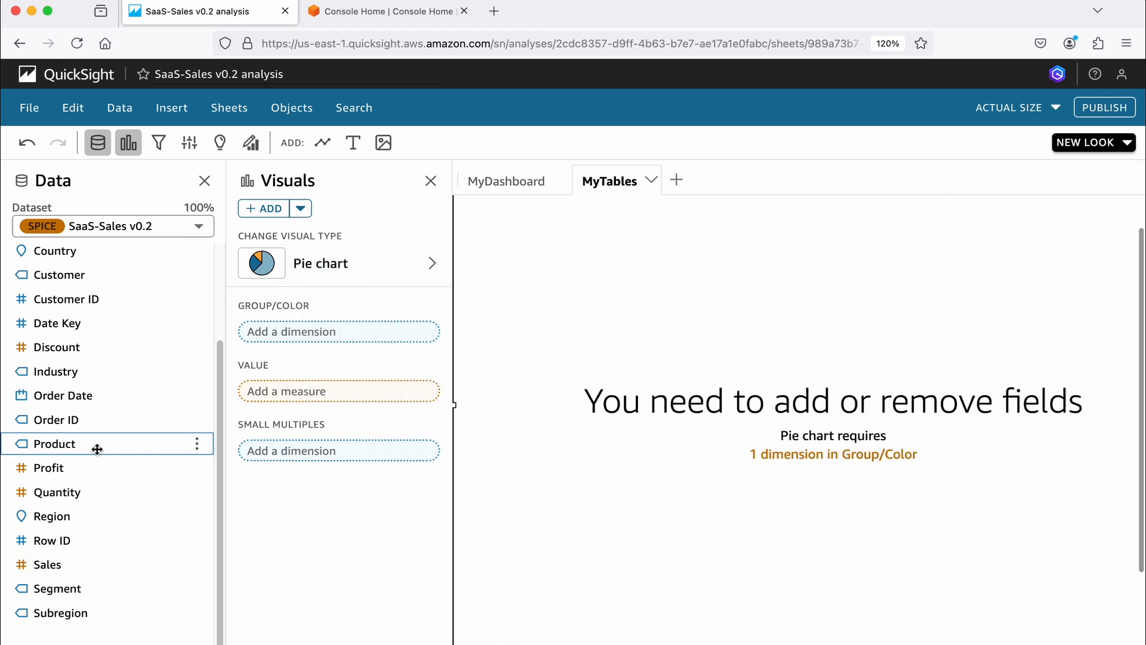
left_click(56, 371)
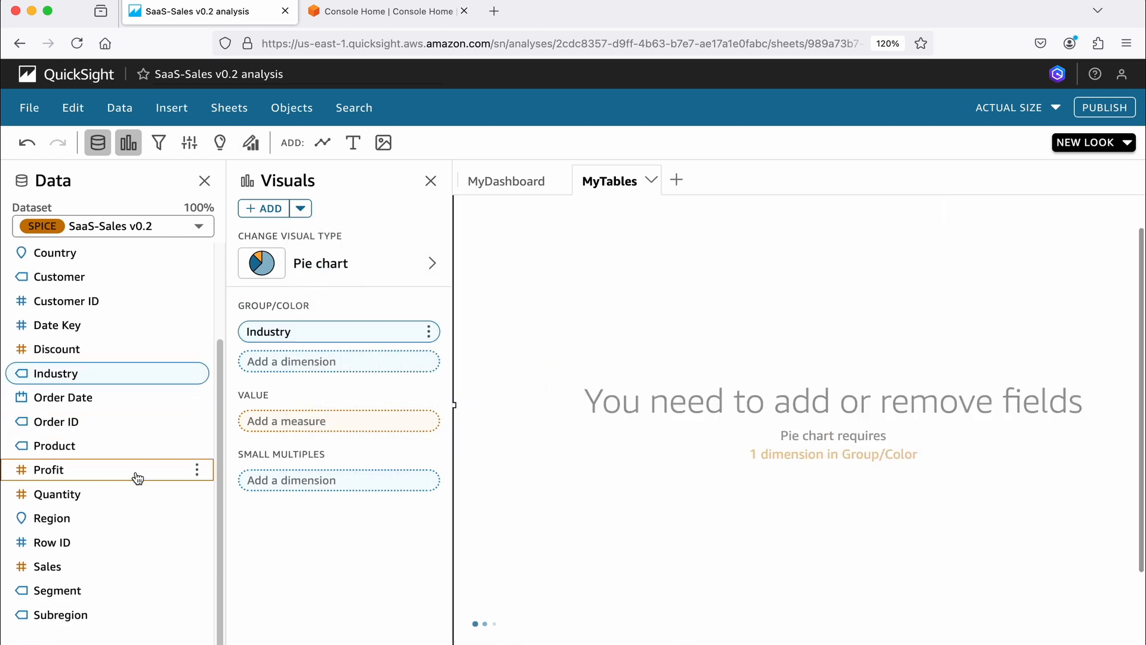
left_click(149, 561)
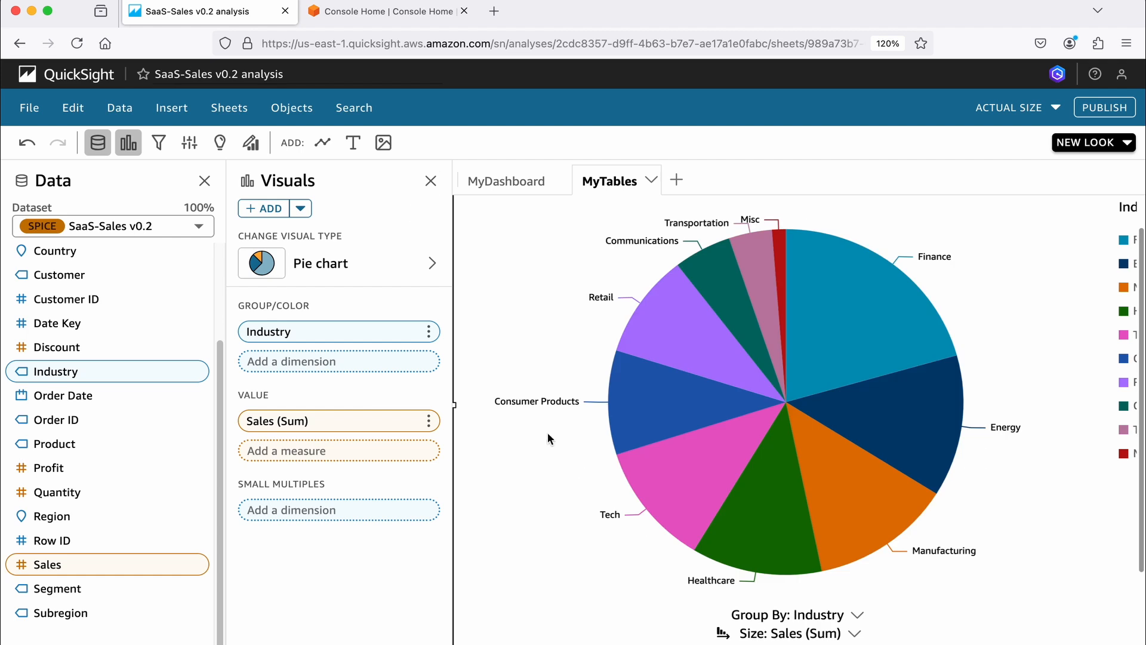
Step: Close the visual settings and move the Sum of Sales by Industry pie chart left so it partly overlaps the KPI
left_click(431, 180)
scroll(560, 342, "up", 1)
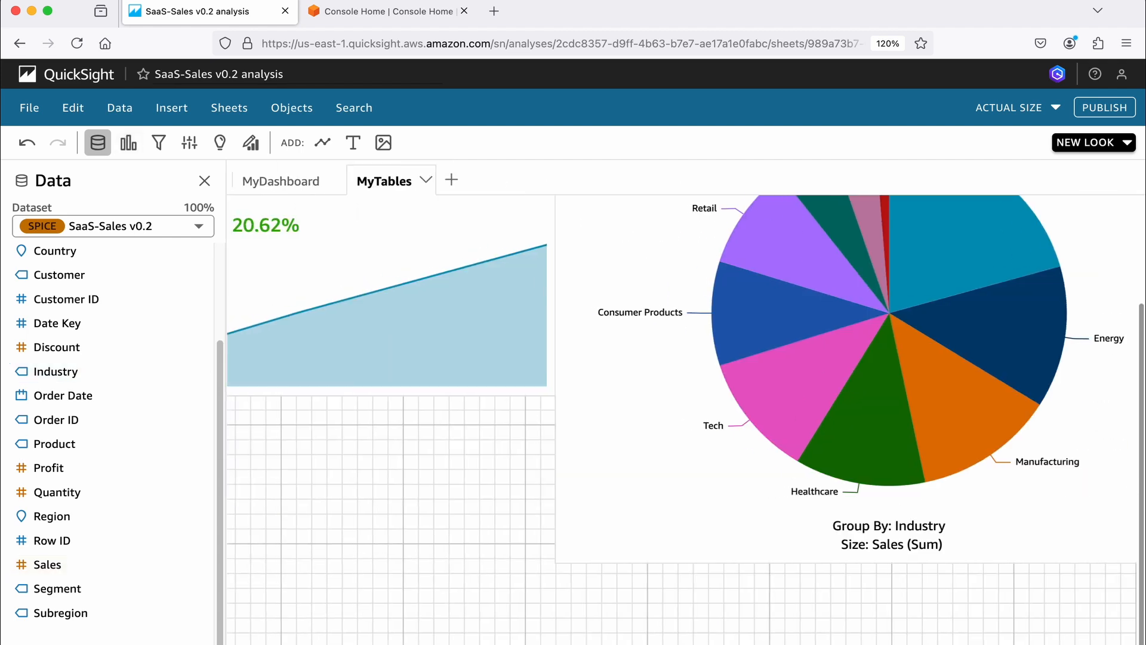
scroll(556, 509, "left", 2)
scroll(556, 510, "up", 2)
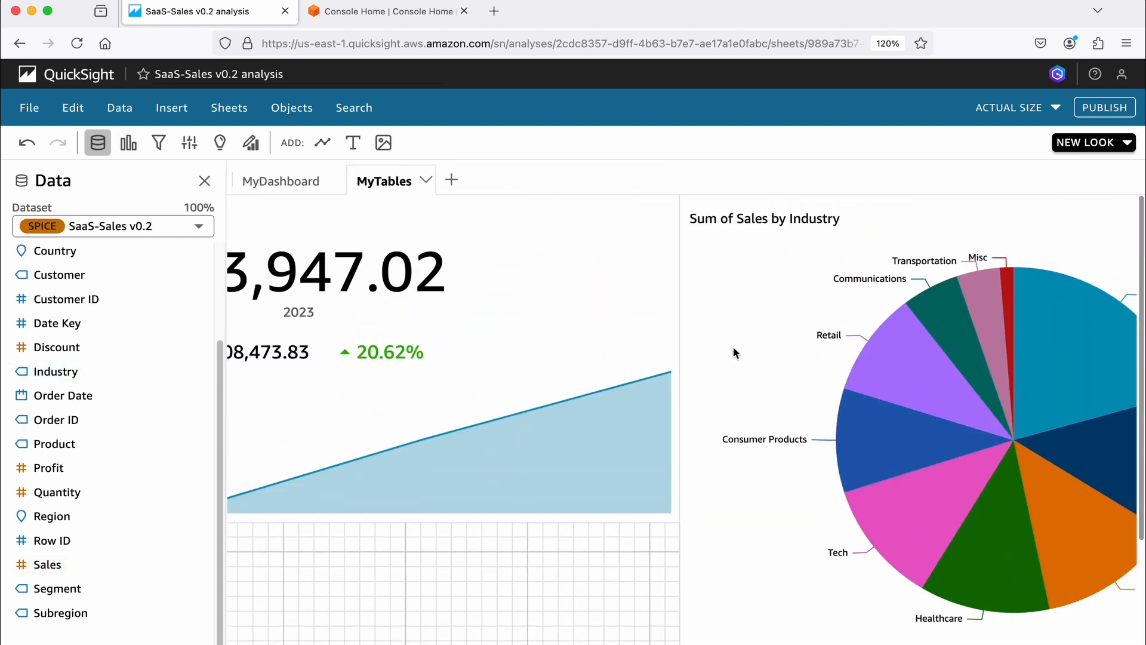
left_click(764, 324)
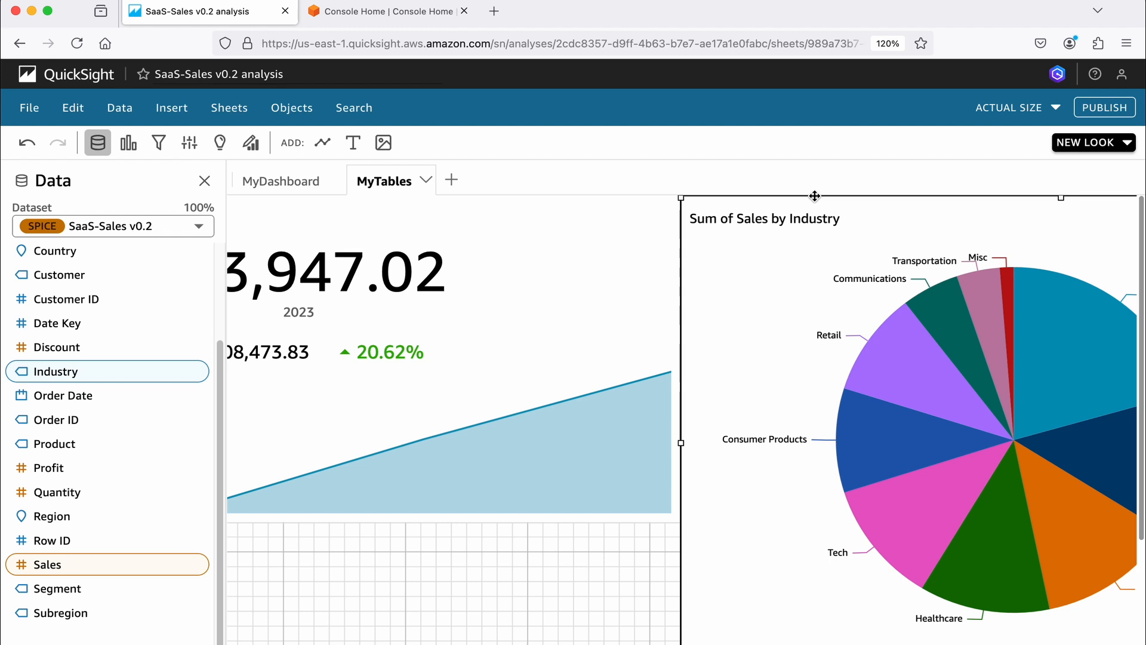
left_click_drag(815, 196, 617, 210)
mouse_move(714, 359)
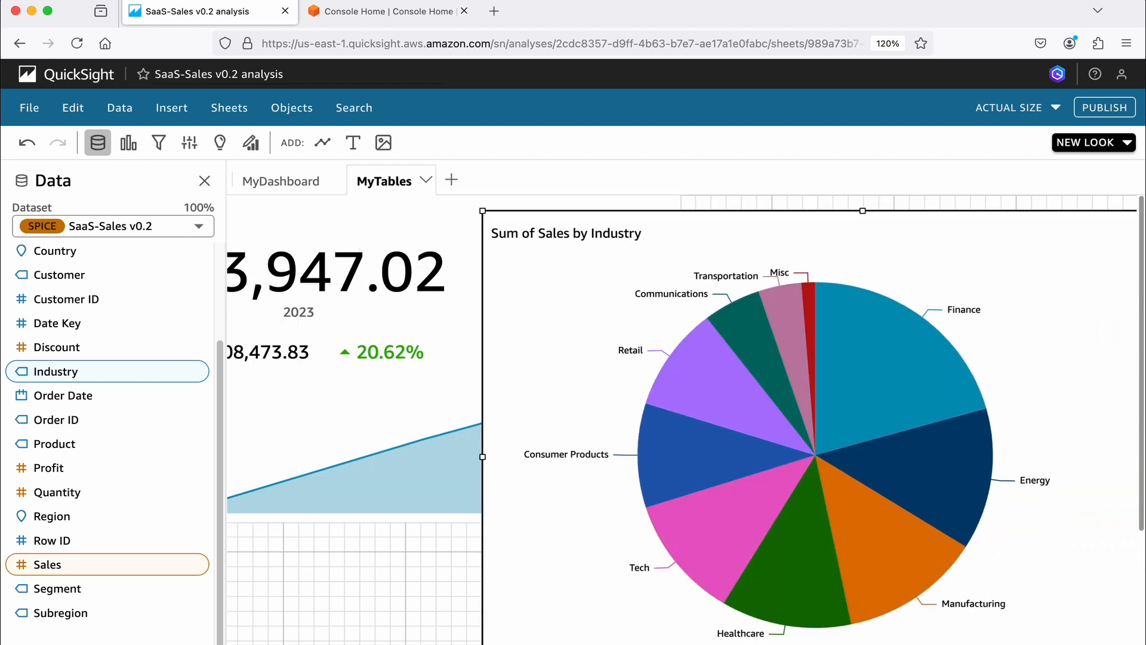
Step: Shrink the pie chart from its lower-right corner to under half its width and about three-fifths of its height
scroll(1033, 621, "right", 4)
scroll(1033, 621, "down", 2)
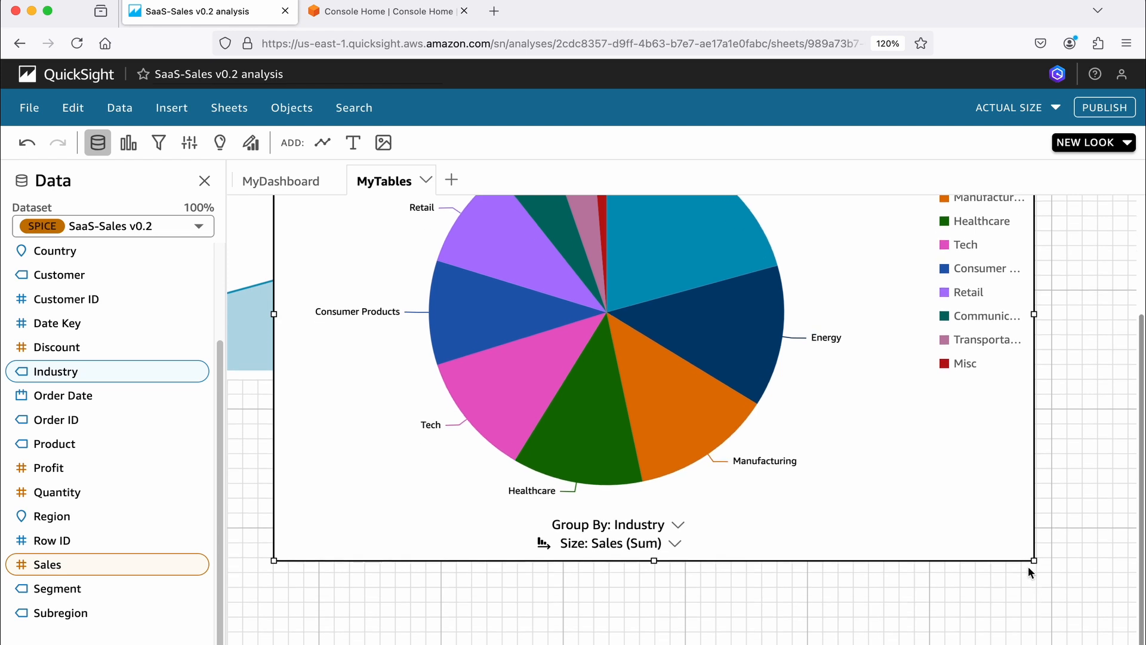
left_click_drag(1031, 570, 560, 565)
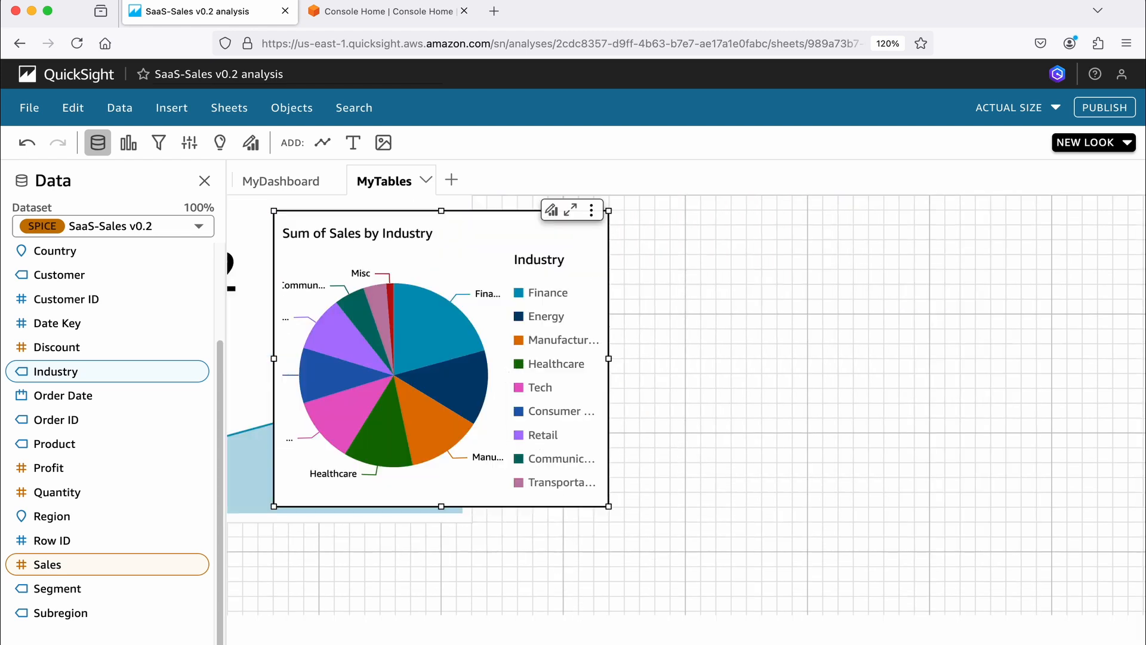
Step: Shrink the pie chart from its upper-left corner and move it up and left over the KPI's upper-right corner
left_click_drag(611, 643, 305, 632)
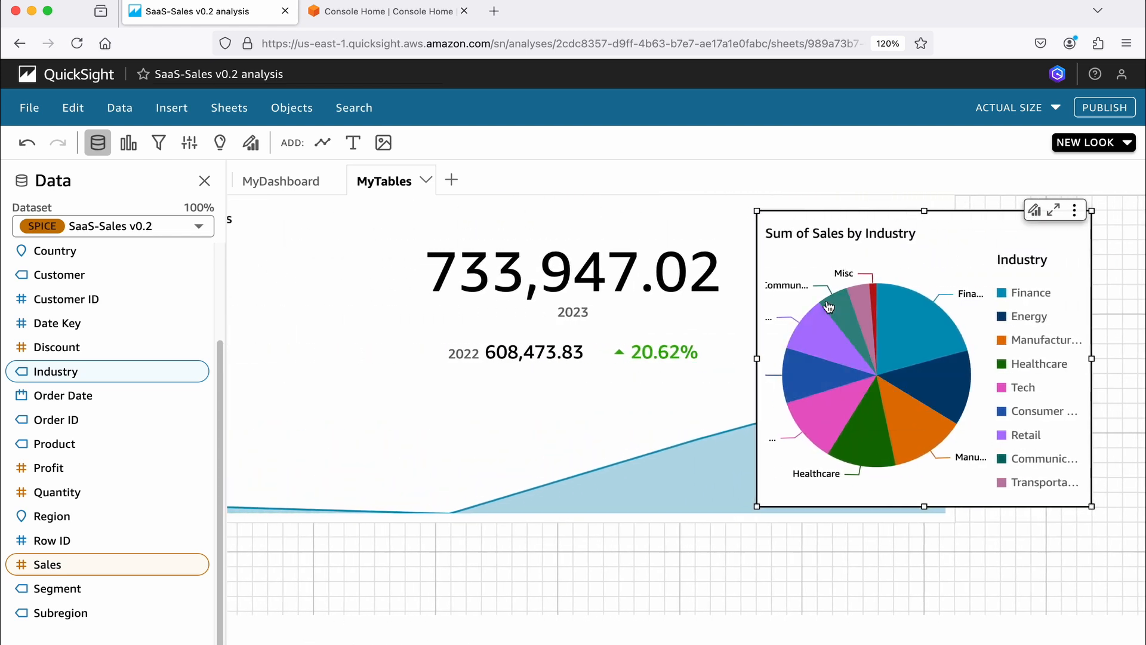
mouse_move(828, 306)
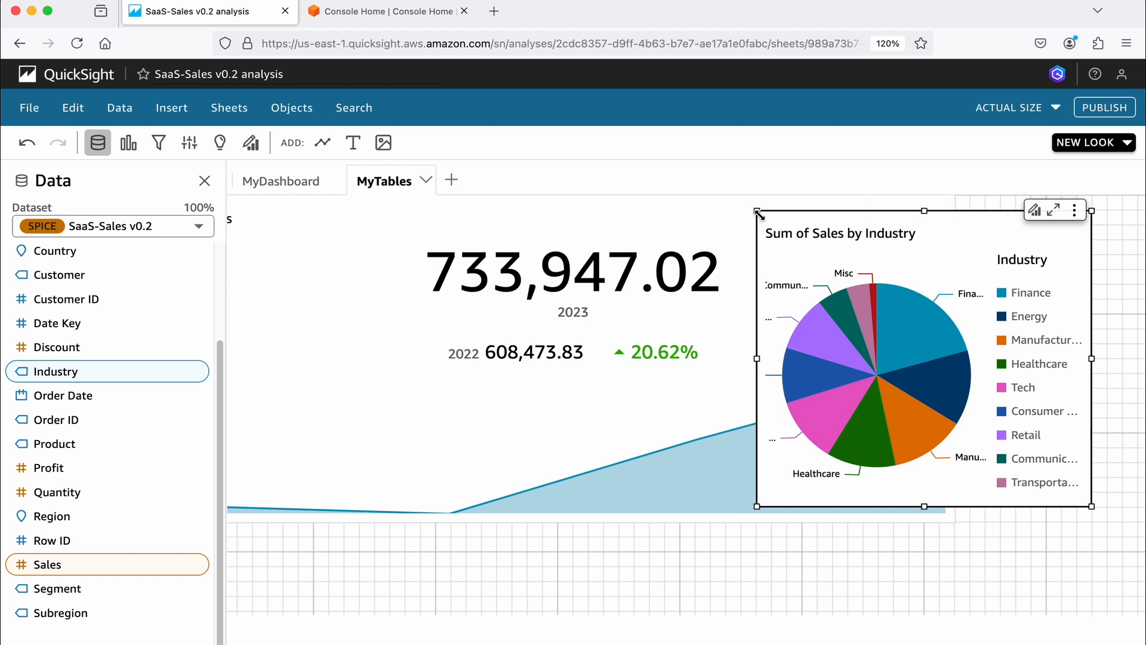
left_click_drag(758, 212, 859, 254)
left_click_drag(932, 252, 807, 197)
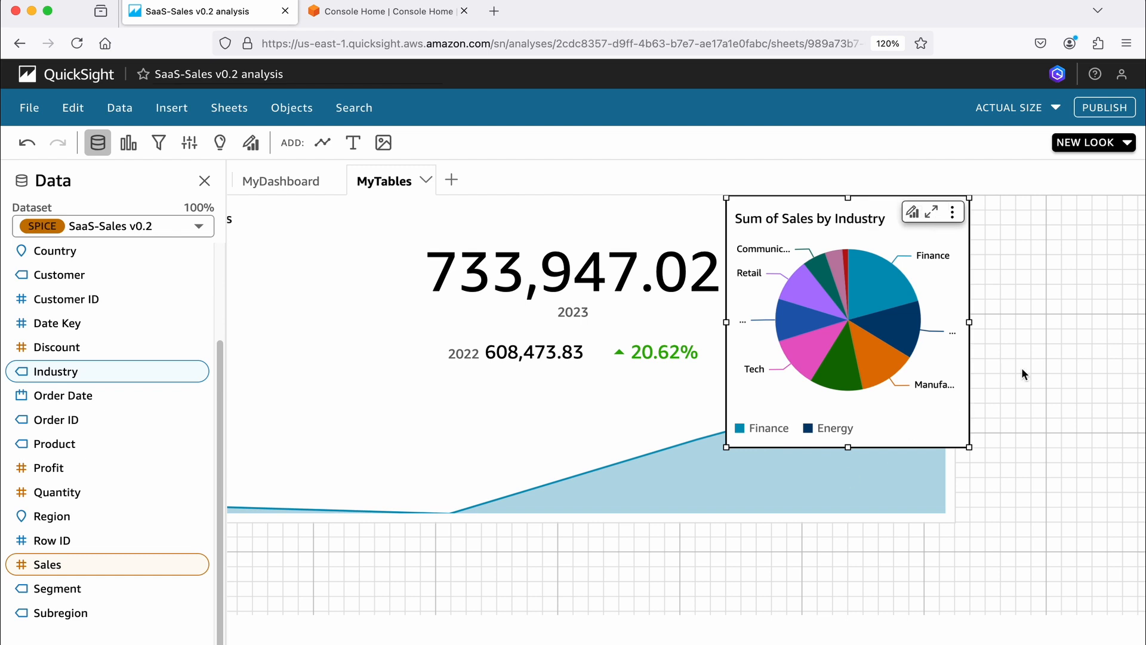
scroll(1012, 369, "left", 1)
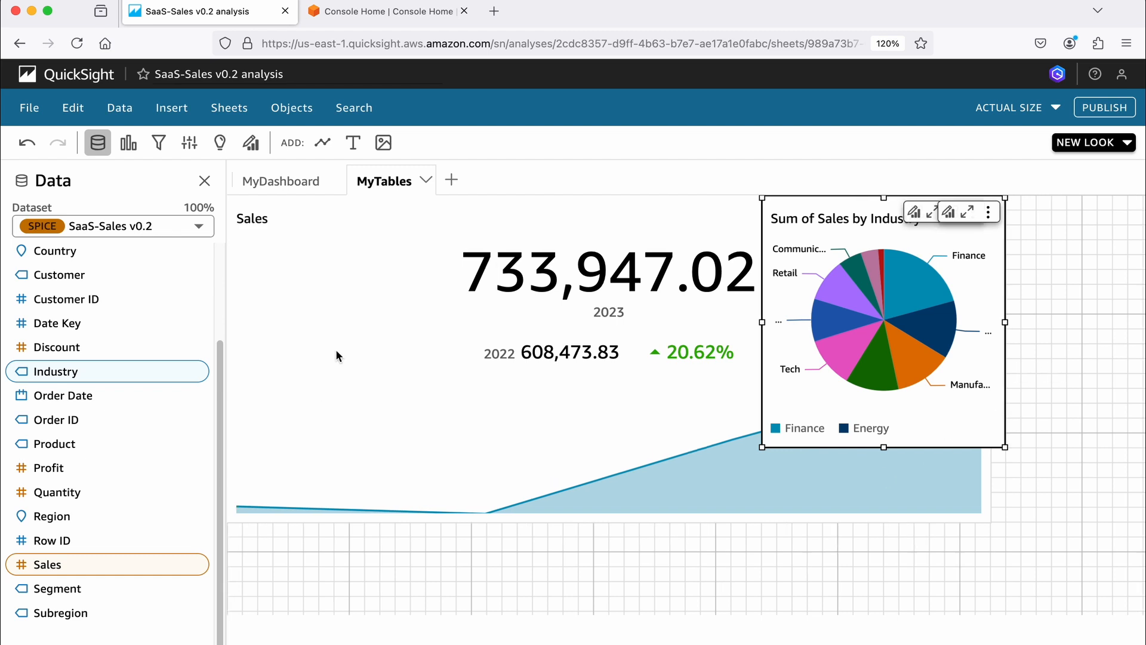
Step: Add a table visual grouped by Order Date, Country and Industry, with Sales as the value
left_click(133, 146)
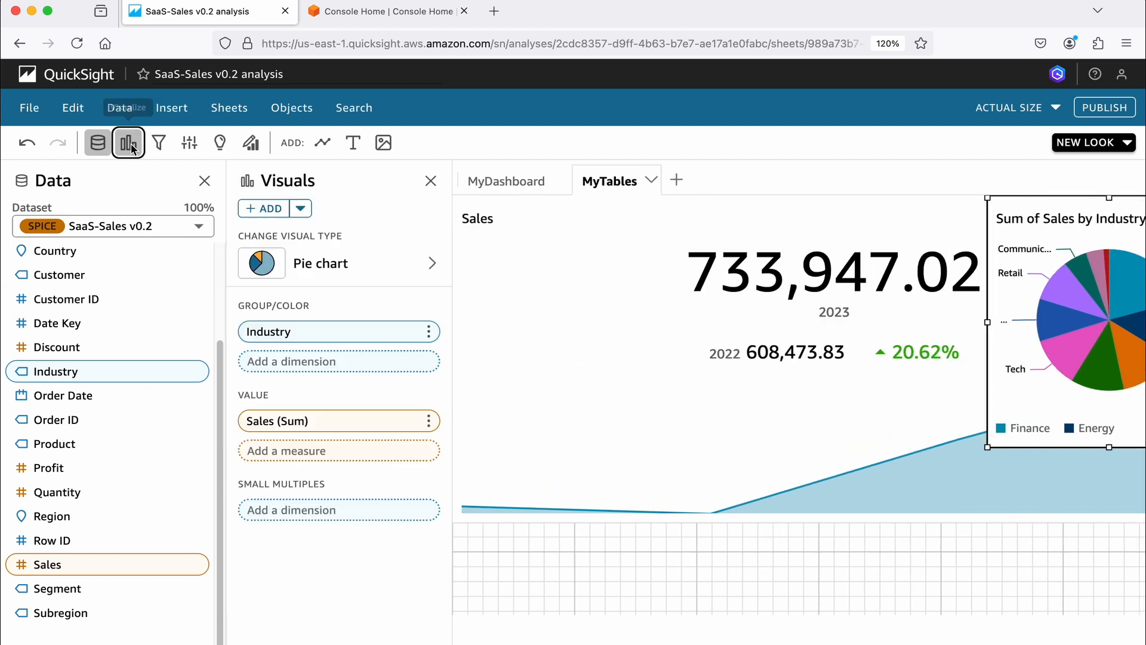
left_click(302, 210)
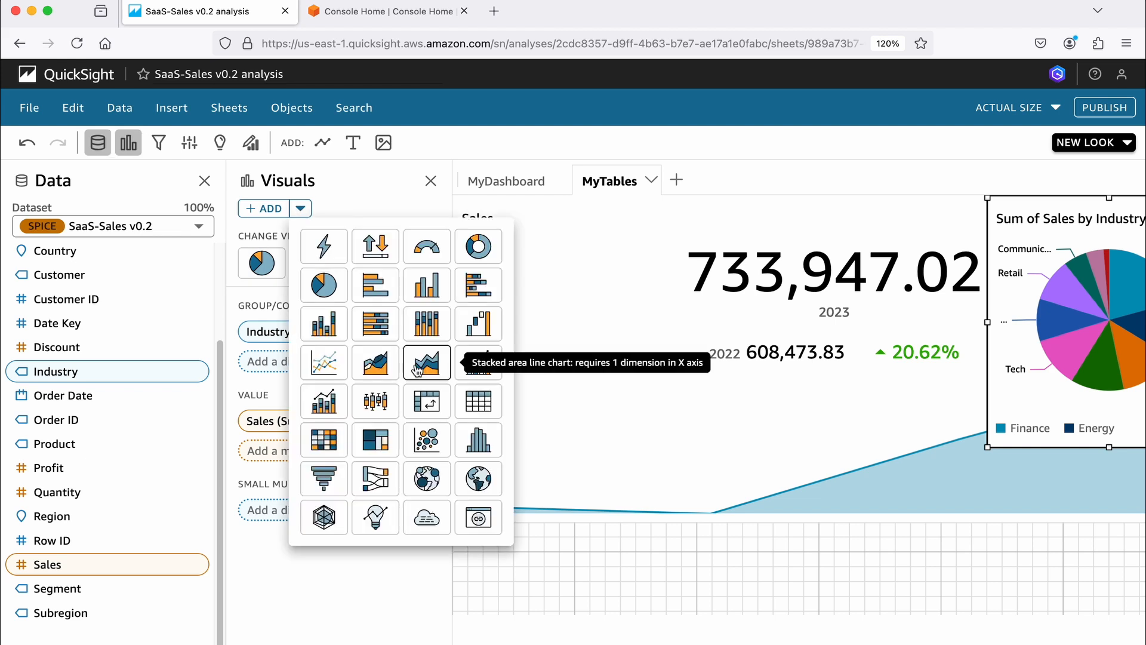
left_click(478, 403)
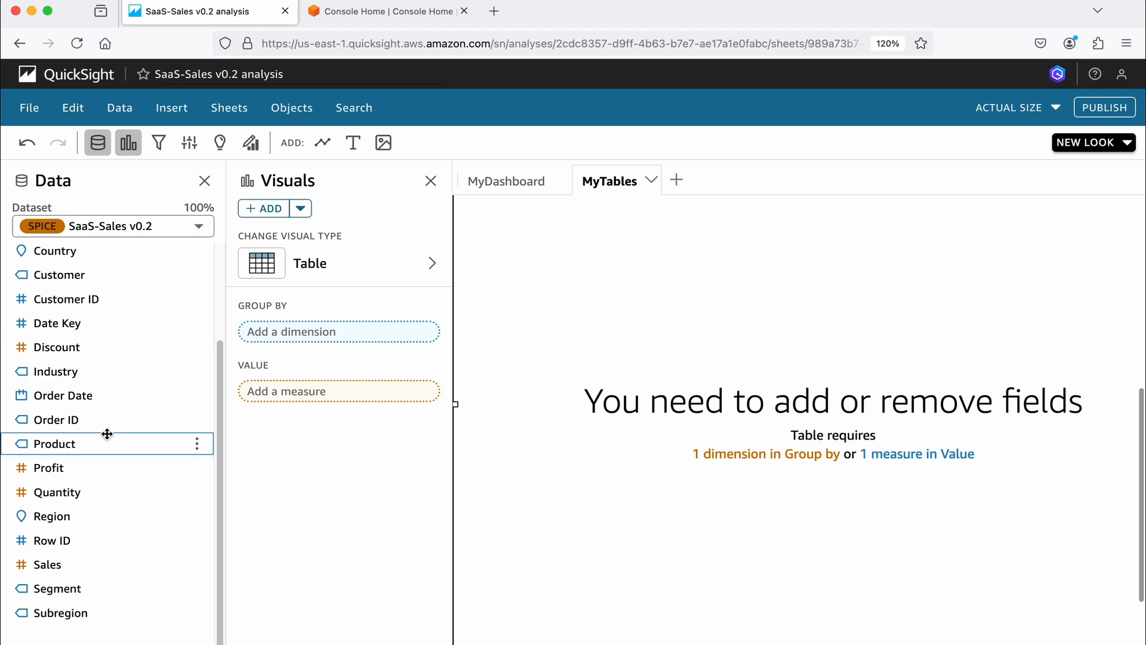
left_click_drag(70, 397, 250, 332)
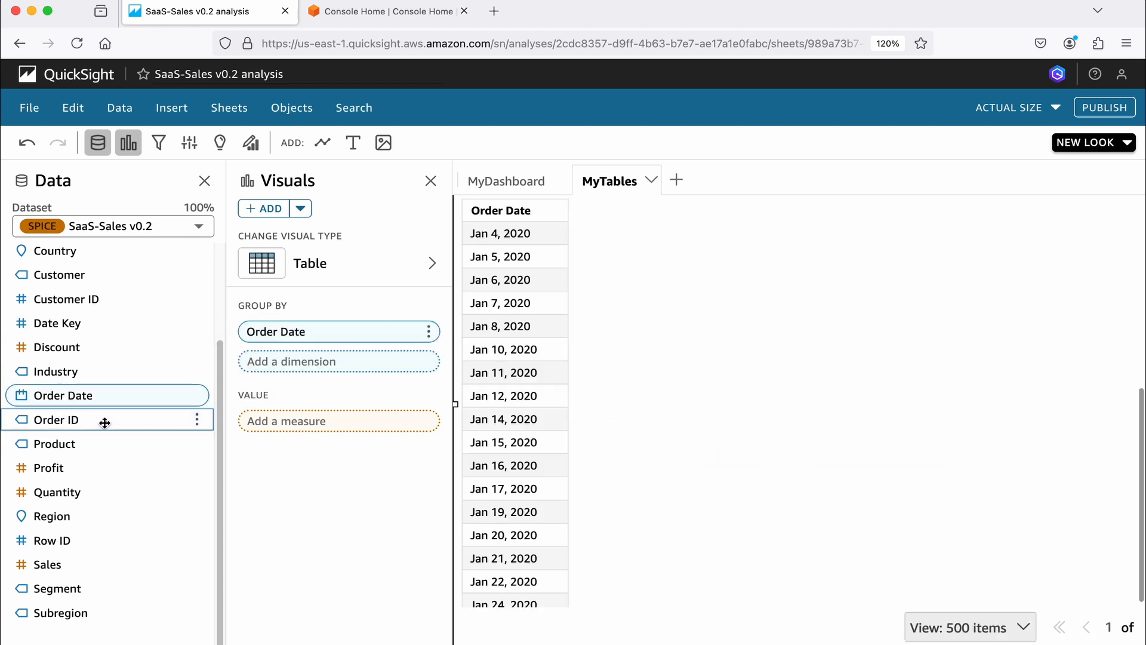
left_click(71, 250)
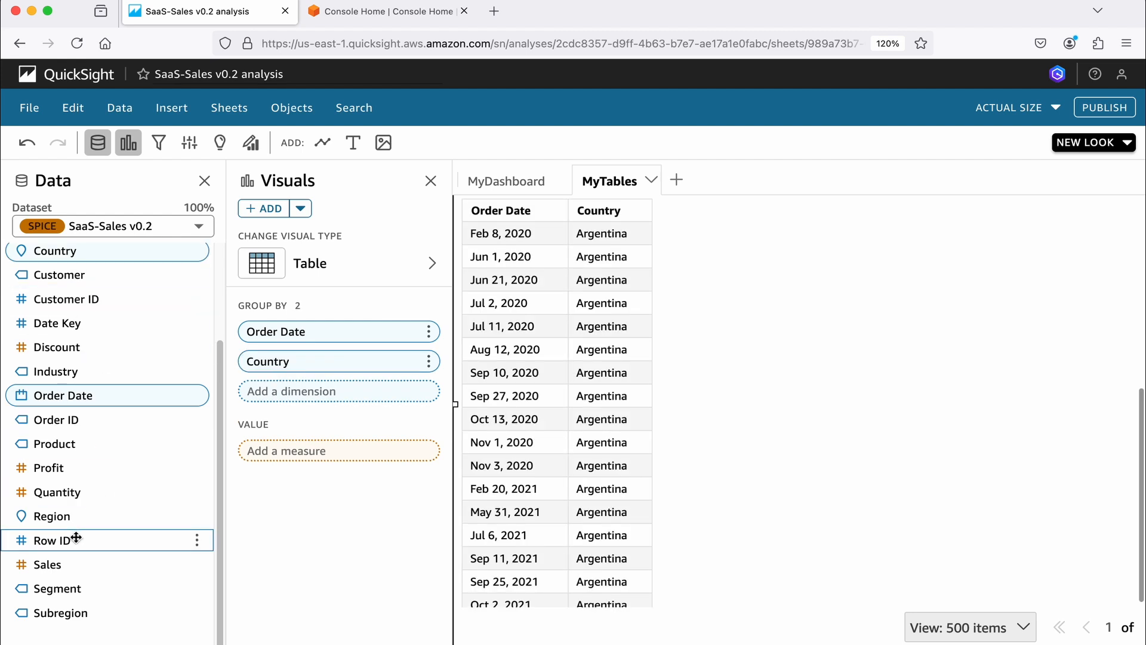
left_click(74, 372)
left_click(120, 562)
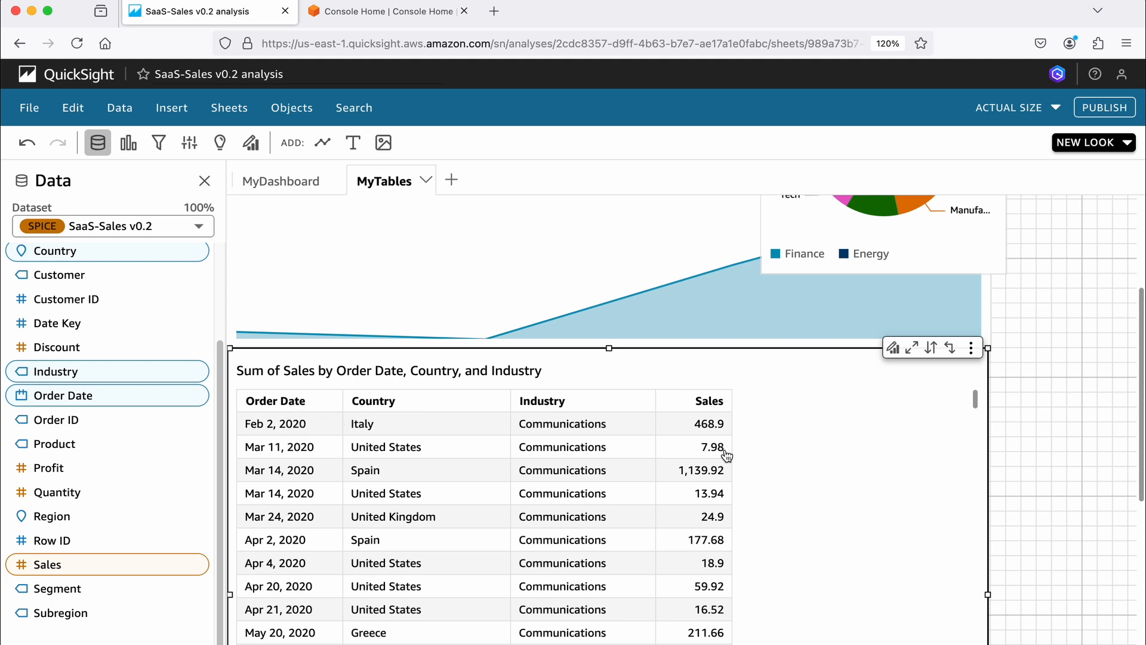
Step: Transpose the table's rows and columns, switch back to the original layout, and look through its rows
left_click(950, 347)
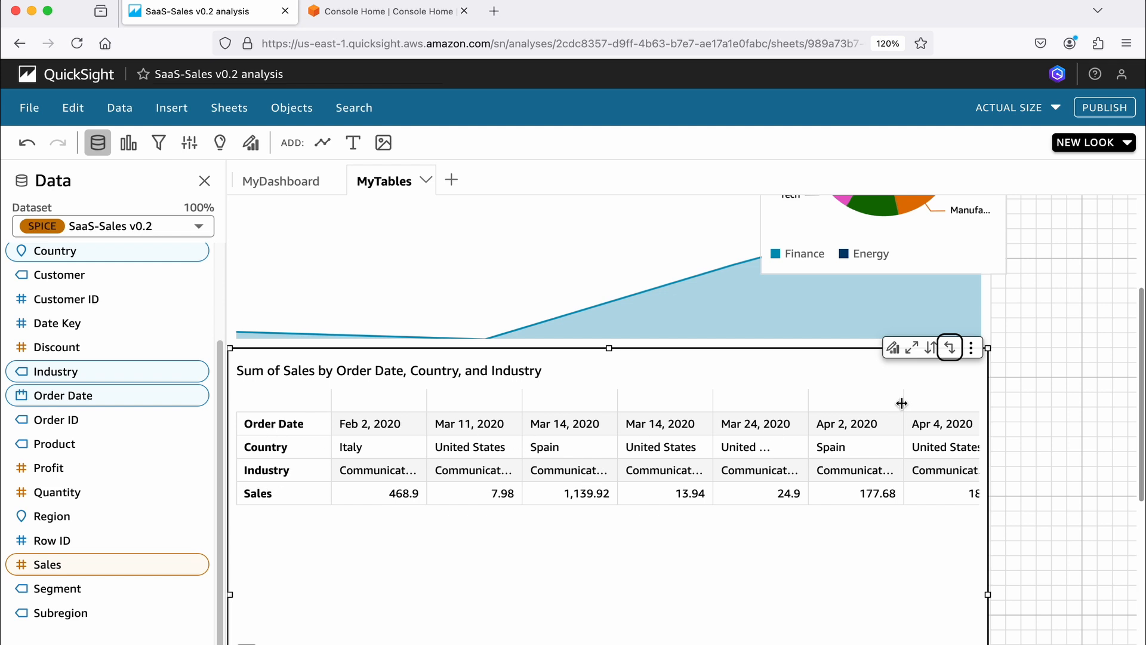
left_click(952, 349)
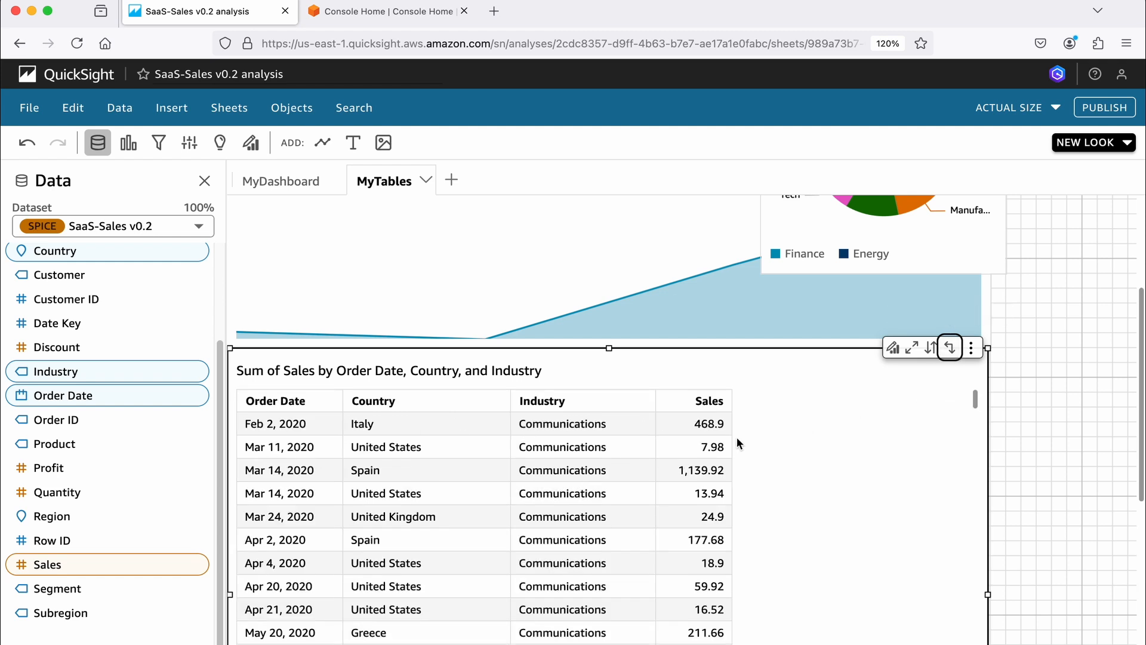
scroll(380, 495, "down", 1)
scroll(274, 463, "up", 2)
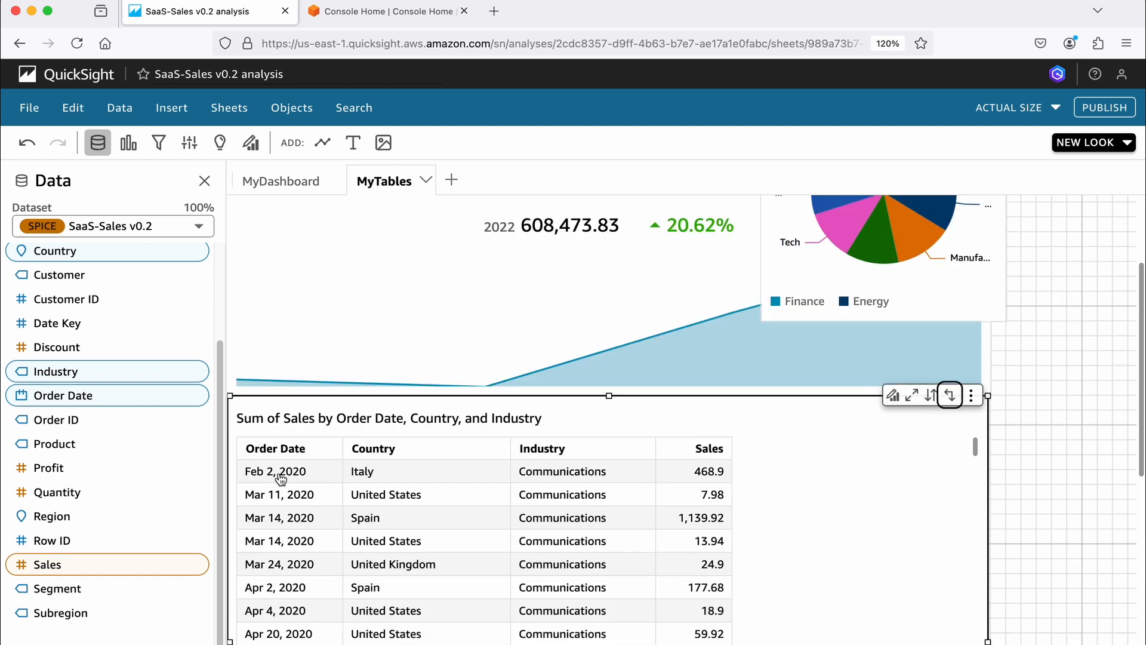
scroll(1040, 446, "down", 5)
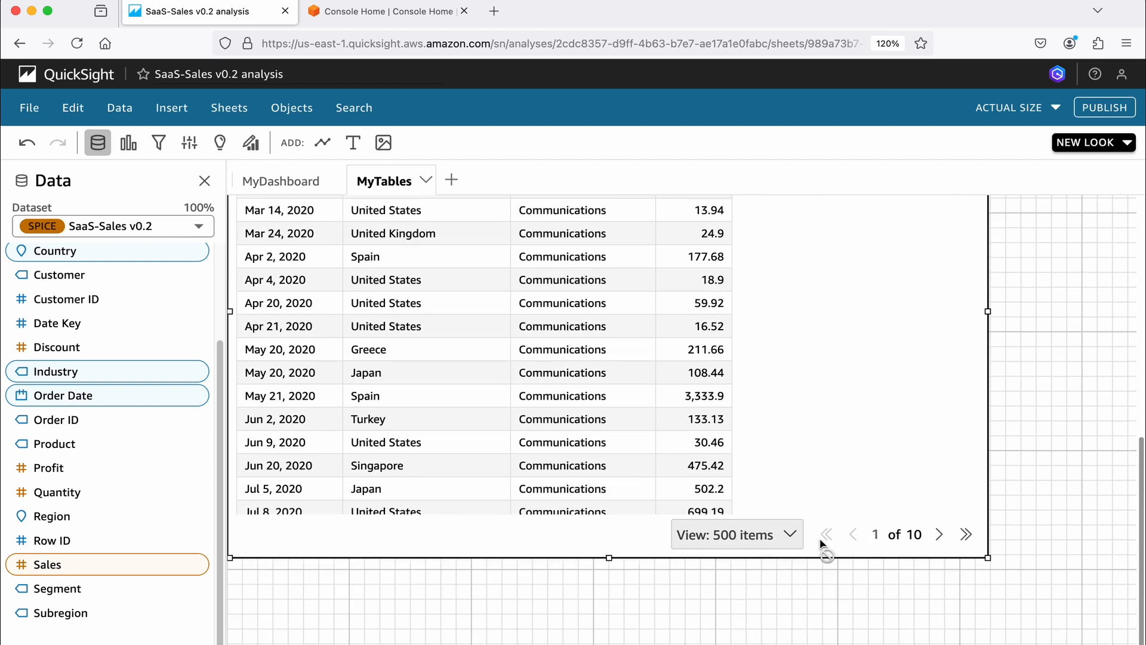
Step: Aggregate the table's Order Date field by Year
scroll(766, 384, "up", 5)
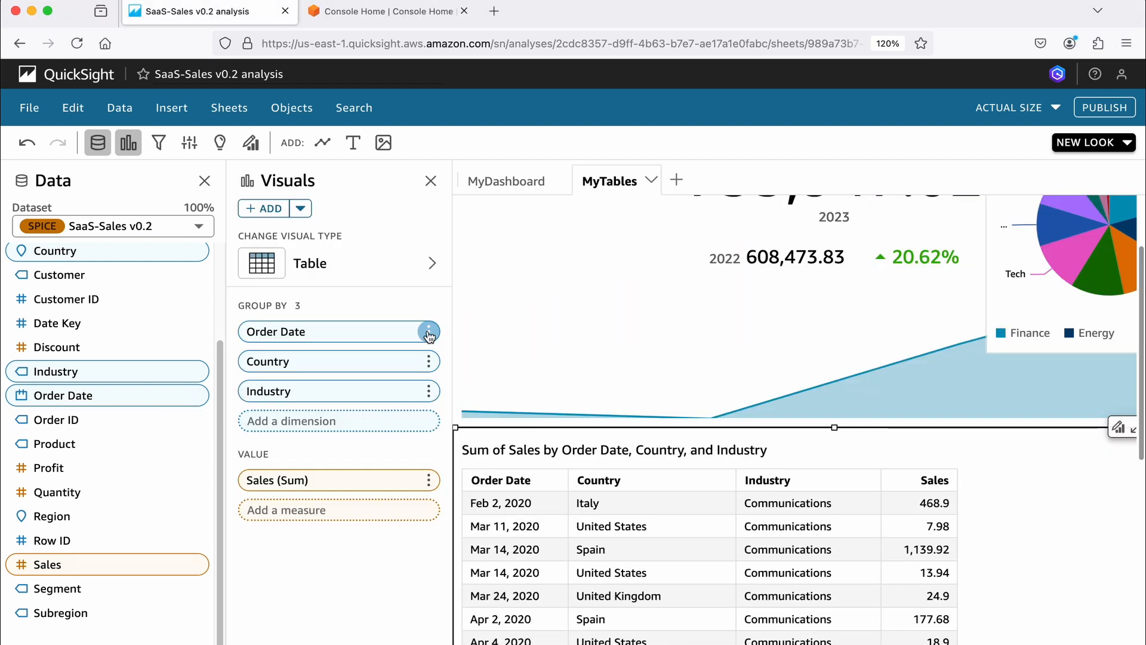
left_click(429, 332)
mouse_move(513, 361)
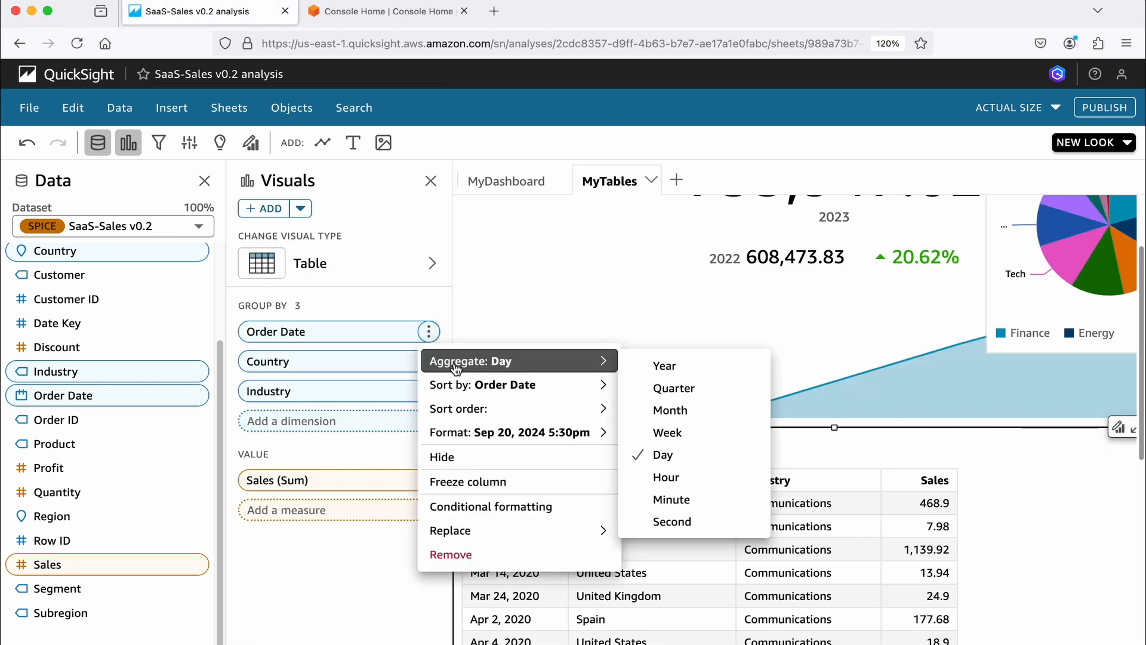
left_click(670, 367)
scroll(701, 551, "down", 1)
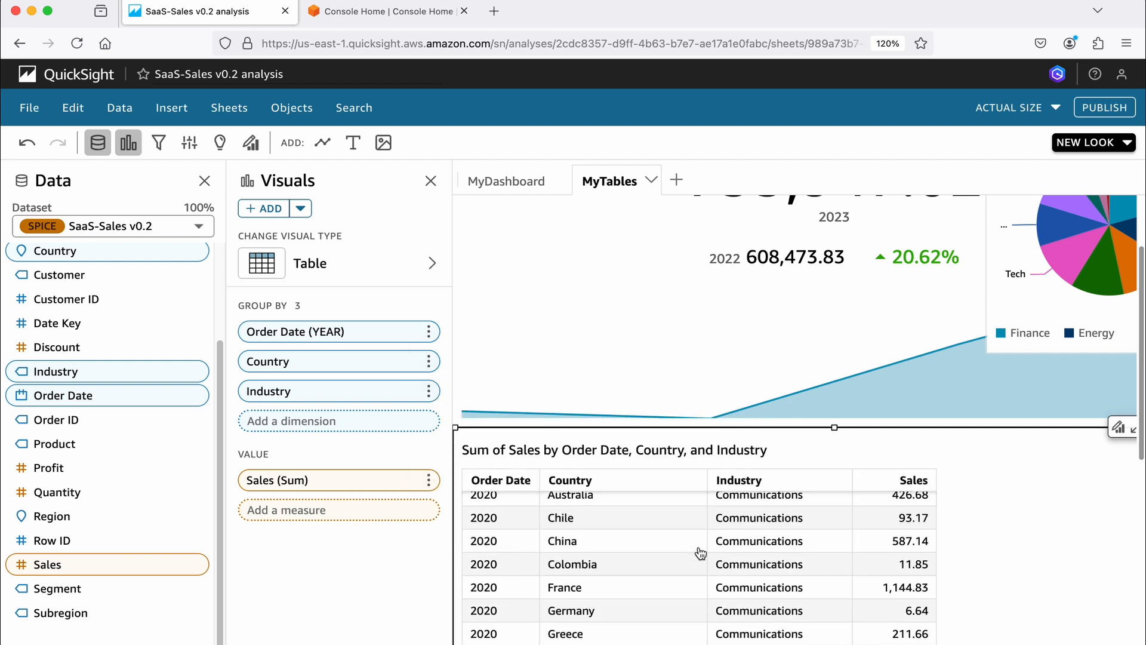
scroll(701, 551, "up", 1)
scroll(701, 551, "up", 2)
scroll(697, 550, "down", 1)
scroll(1036, 540, "down", 1)
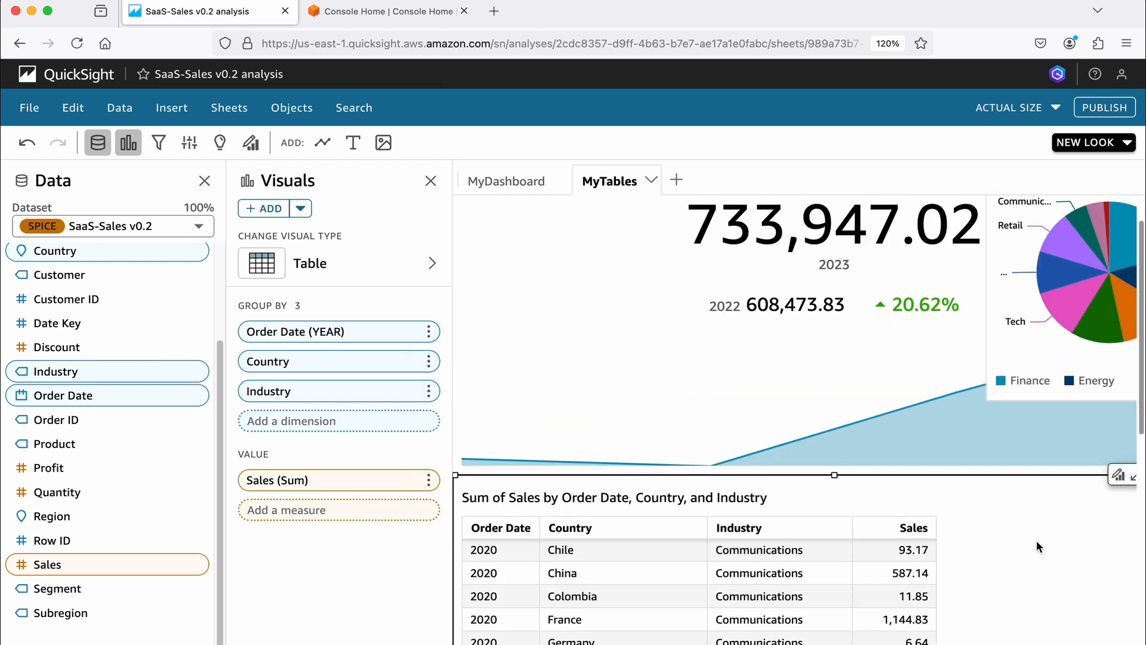
Step: Start a conditional background color rule for the table's Sales column
scroll(507, 397, "down", 3)
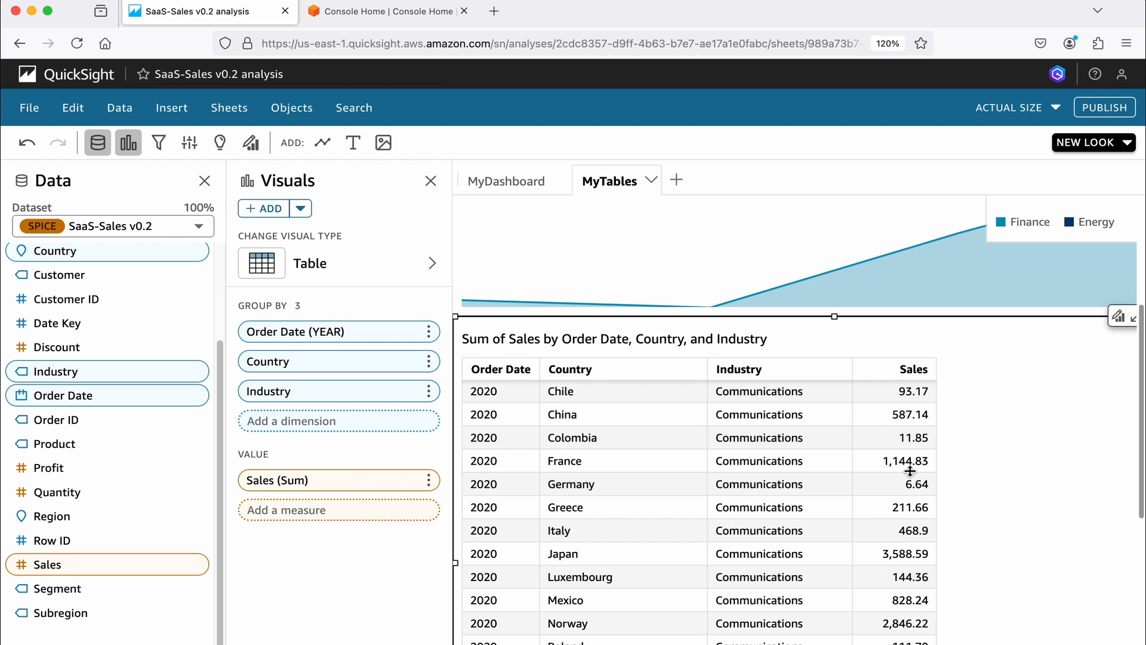
left_click(908, 371)
mouse_move(918, 368)
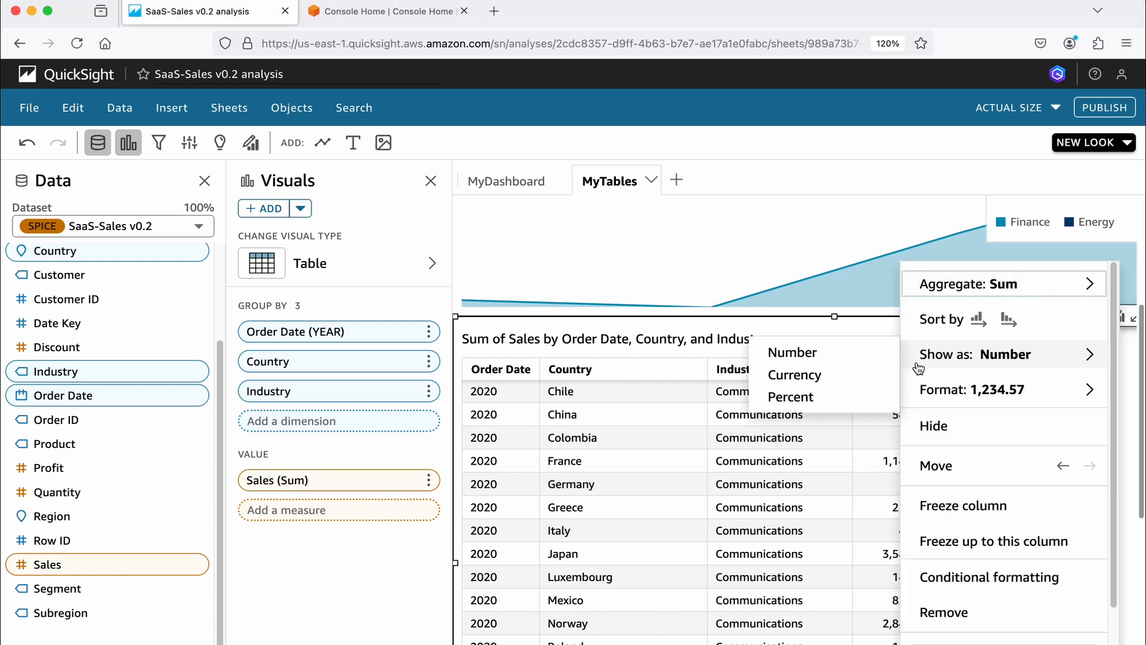
left_click(978, 576)
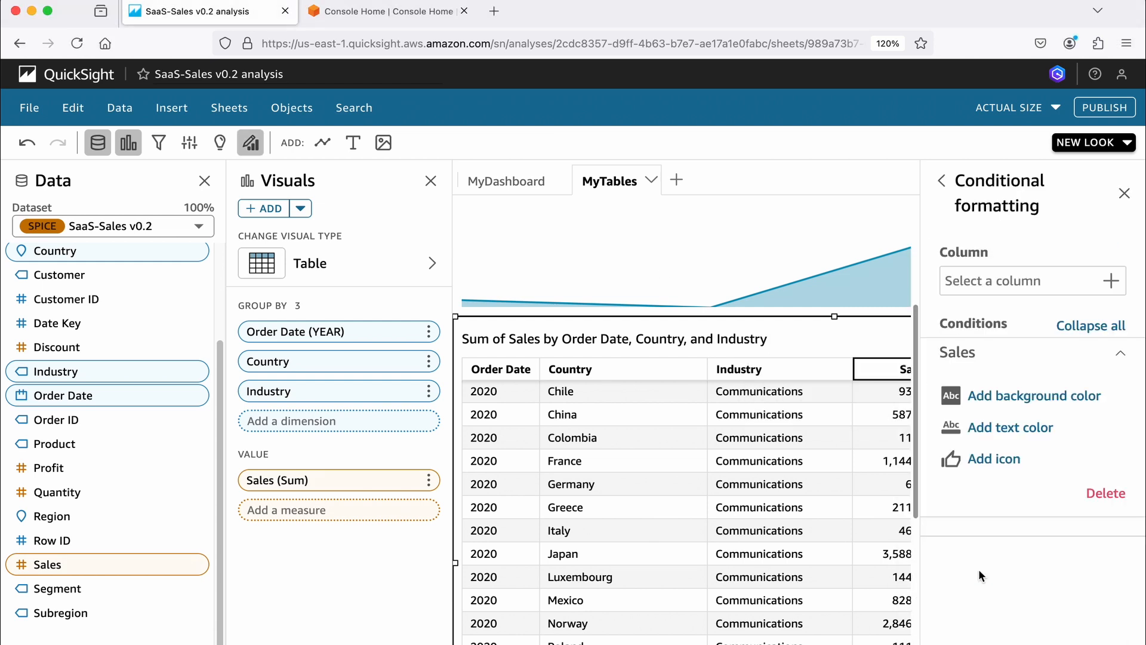
left_click(1106, 282)
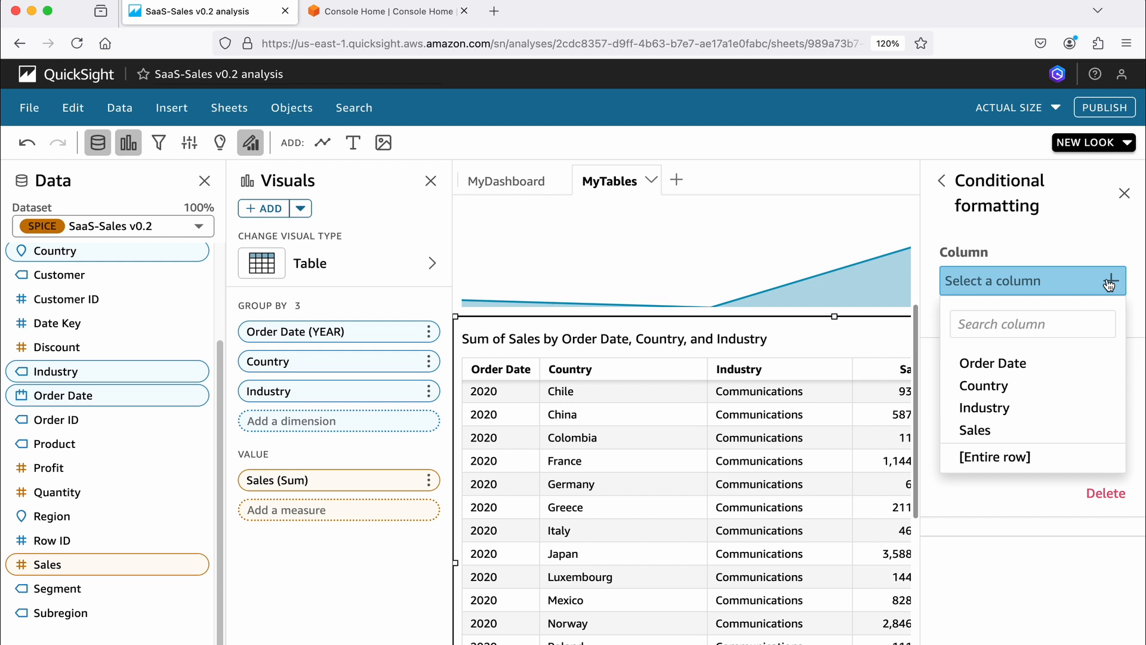
left_click(979, 430)
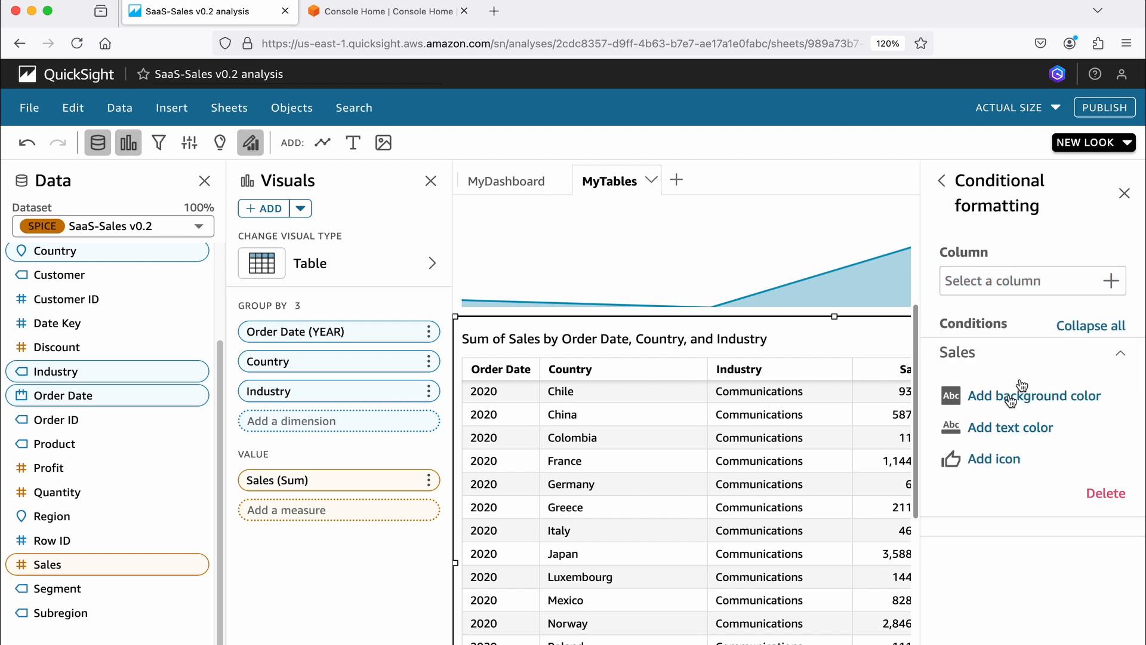
left_click(1053, 396)
scroll(1022, 410, "down", 1)
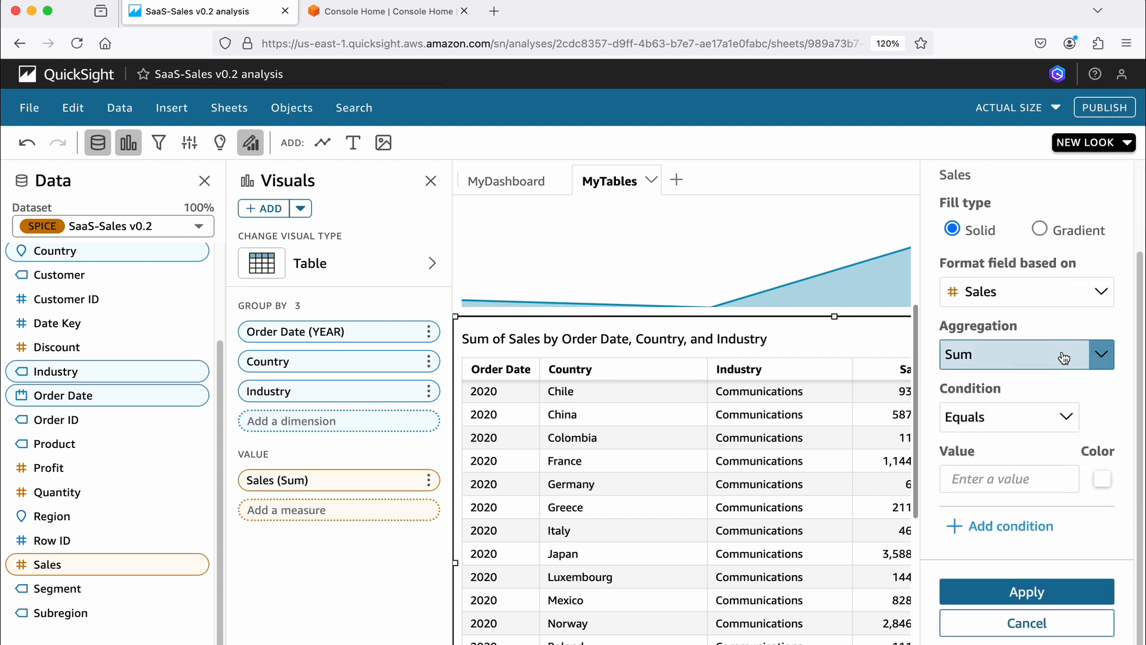
Step: Set the background rule's condition to Greater than 1000 and apply it
left_click(1067, 417)
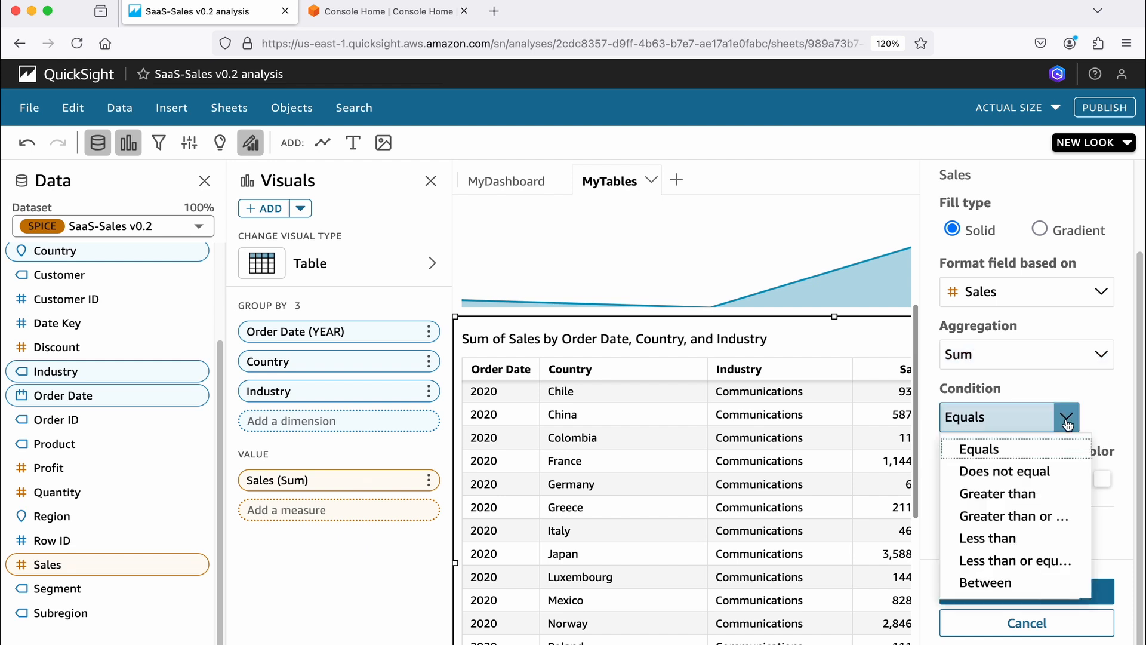
left_click(1027, 495)
left_click(976, 476)
type("1000")
left_click(1036, 593)
scroll(836, 517, "up", 2)
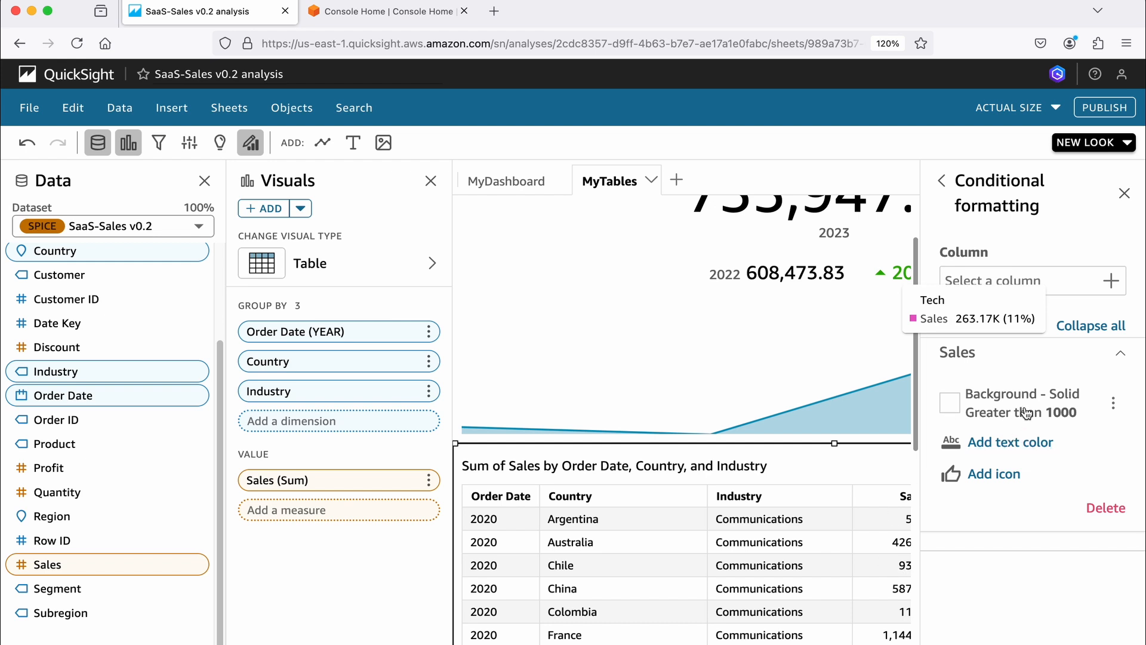
Step: Change the Sales background rule's color to red, apply it, and close the properties
left_click(951, 409)
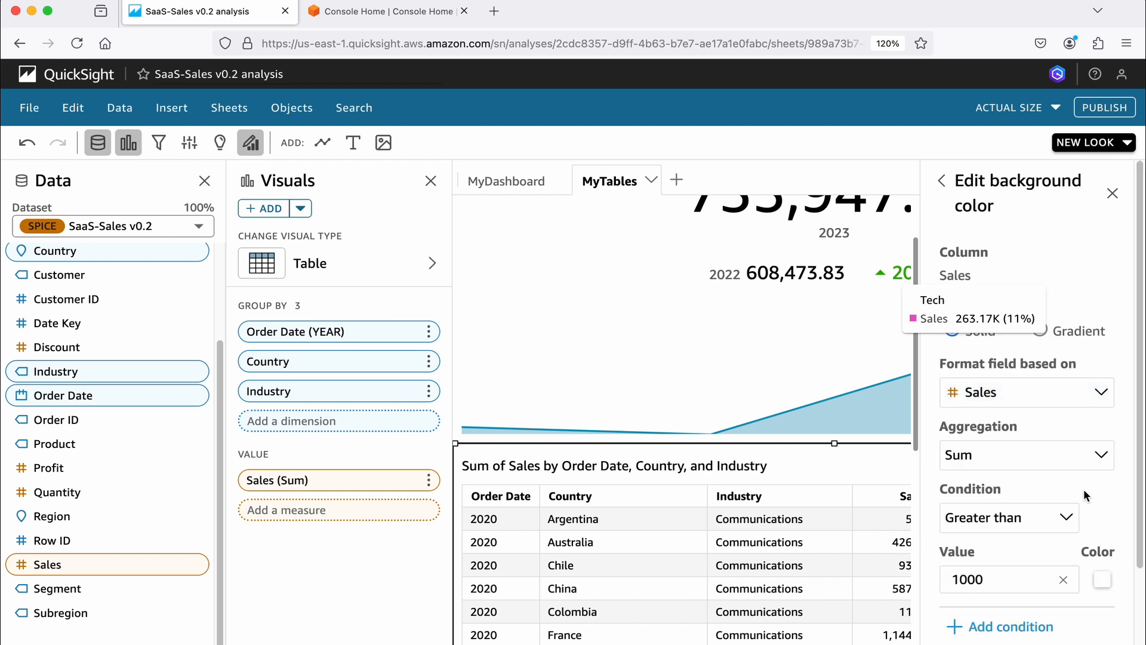
scroll(1027, 477, "down", 3)
left_click(1103, 480)
left_click(993, 490)
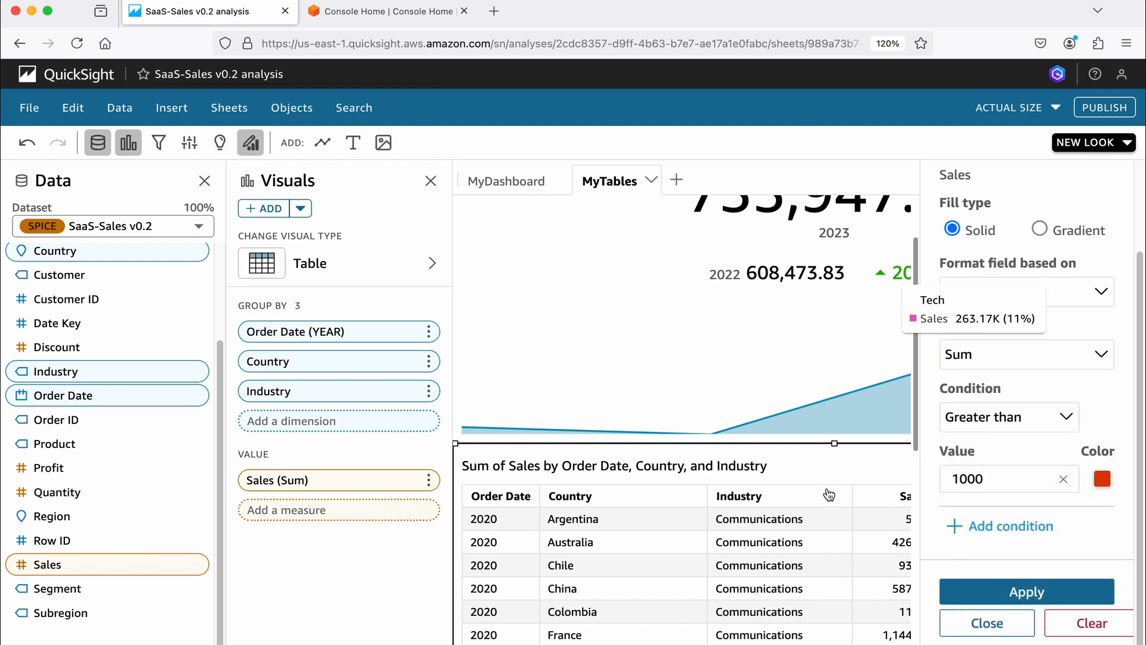
left_click(1023, 591)
scroll(1137, 204, "up", 3)
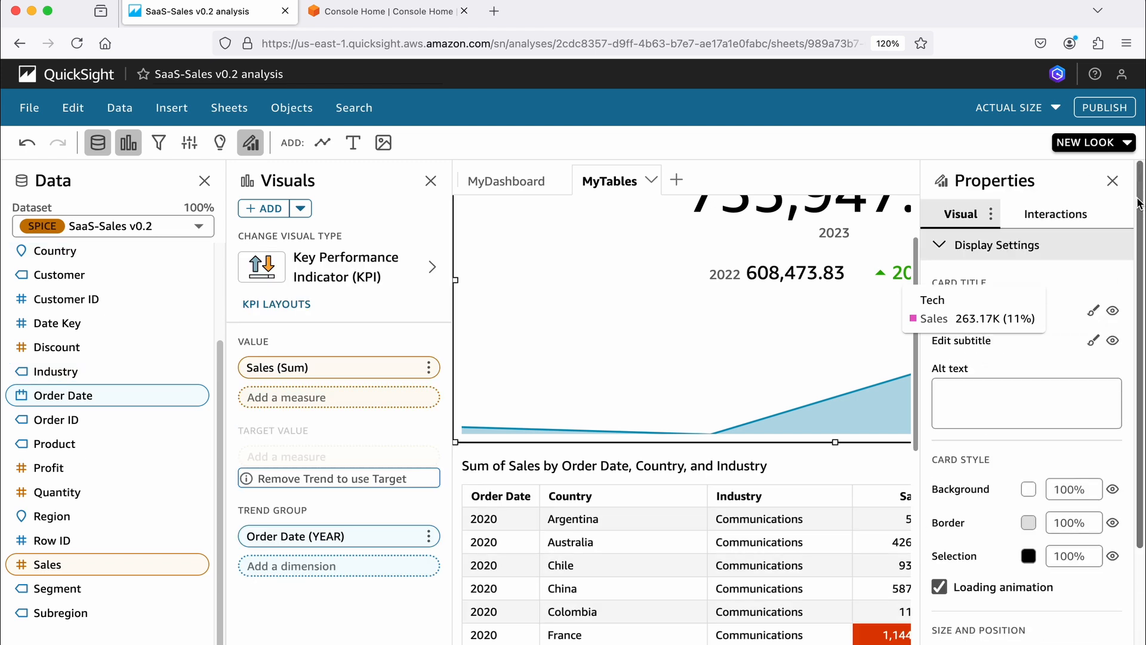
left_click(1112, 181)
Step: Examine the table's rows to see which Sales values the conditional formatting highlights
scroll(1028, 519, "down", 2)
scroll(1028, 521, "down", 3)
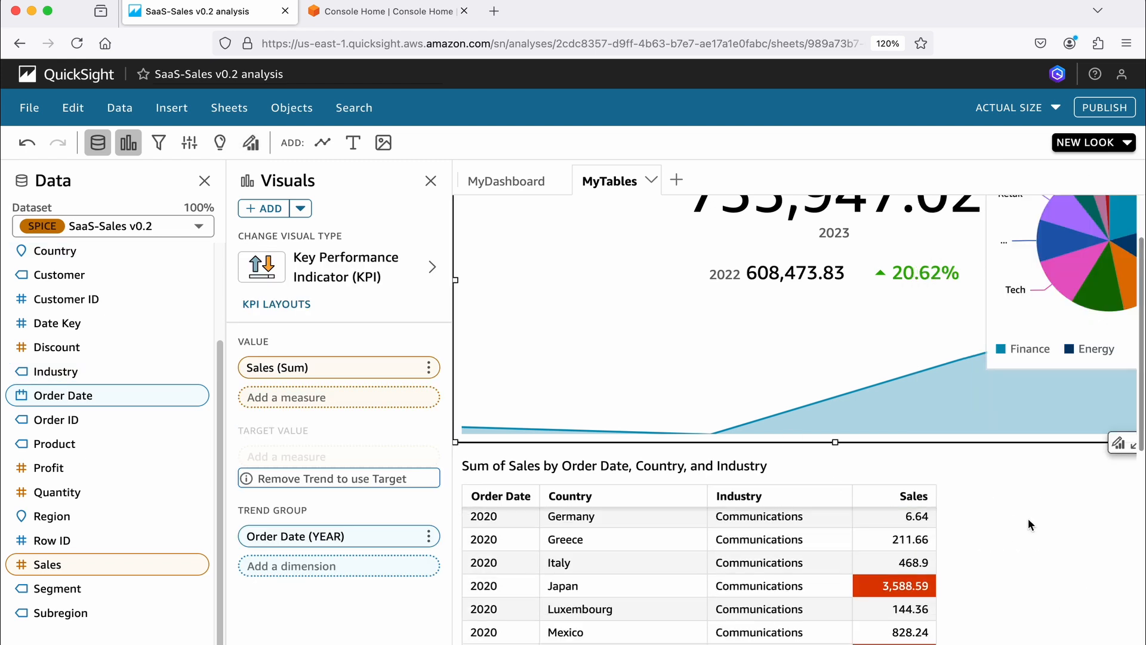
scroll(1028, 518, "down", 3)
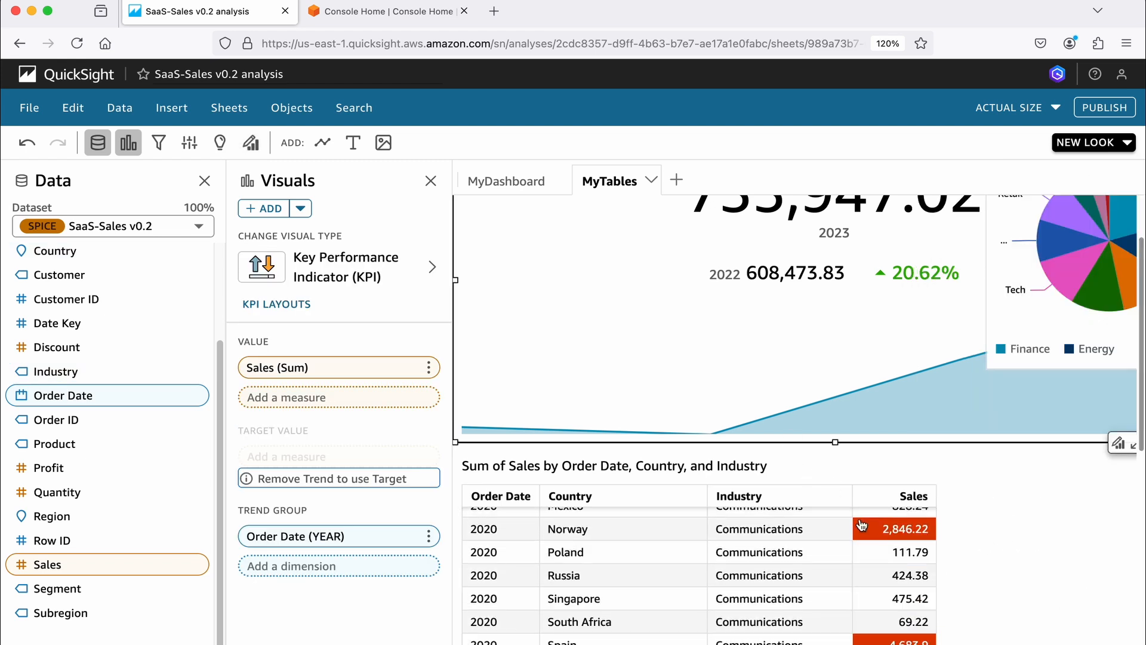
scroll(933, 562, "down", 1)
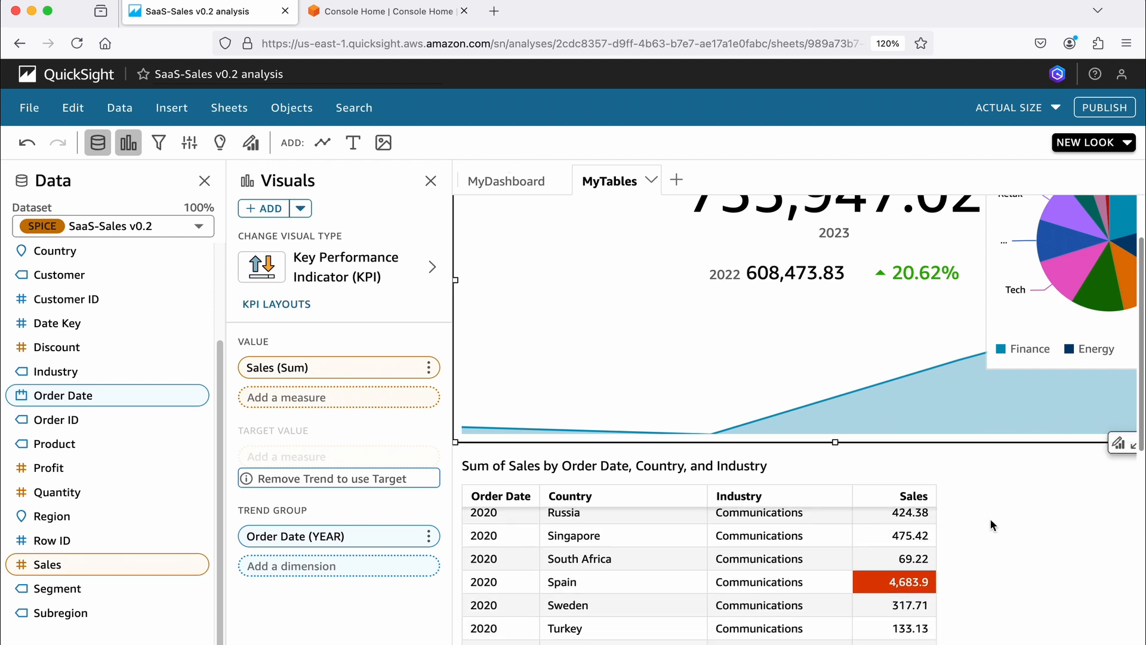
scroll(1000, 515, "up", 1)
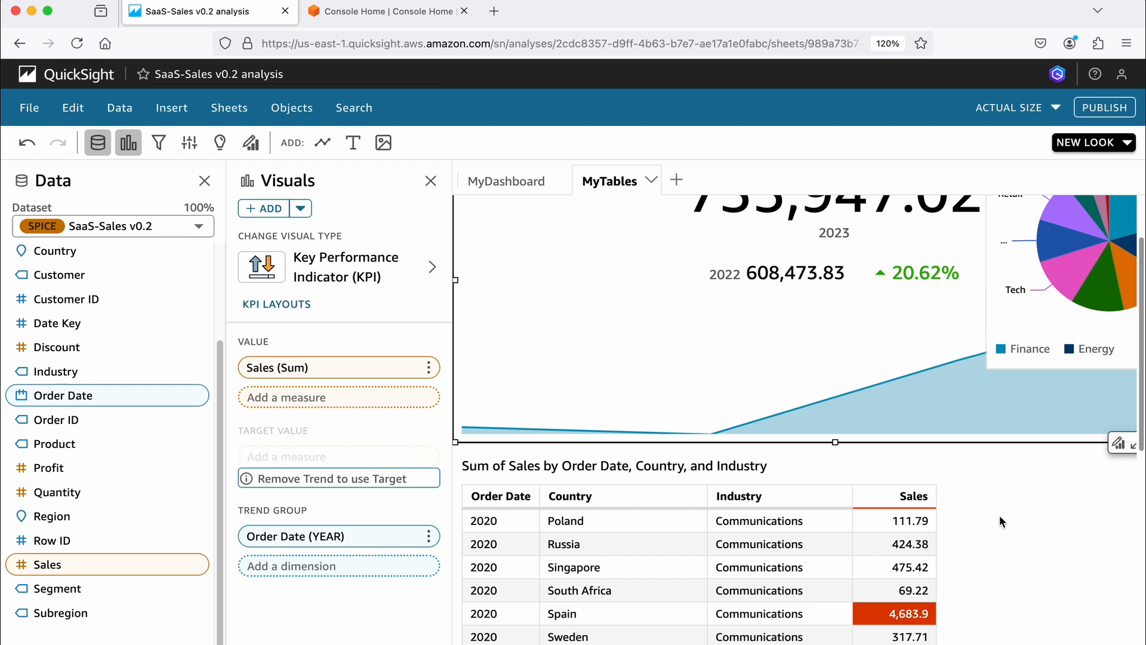
scroll(999, 515, "up", 2)
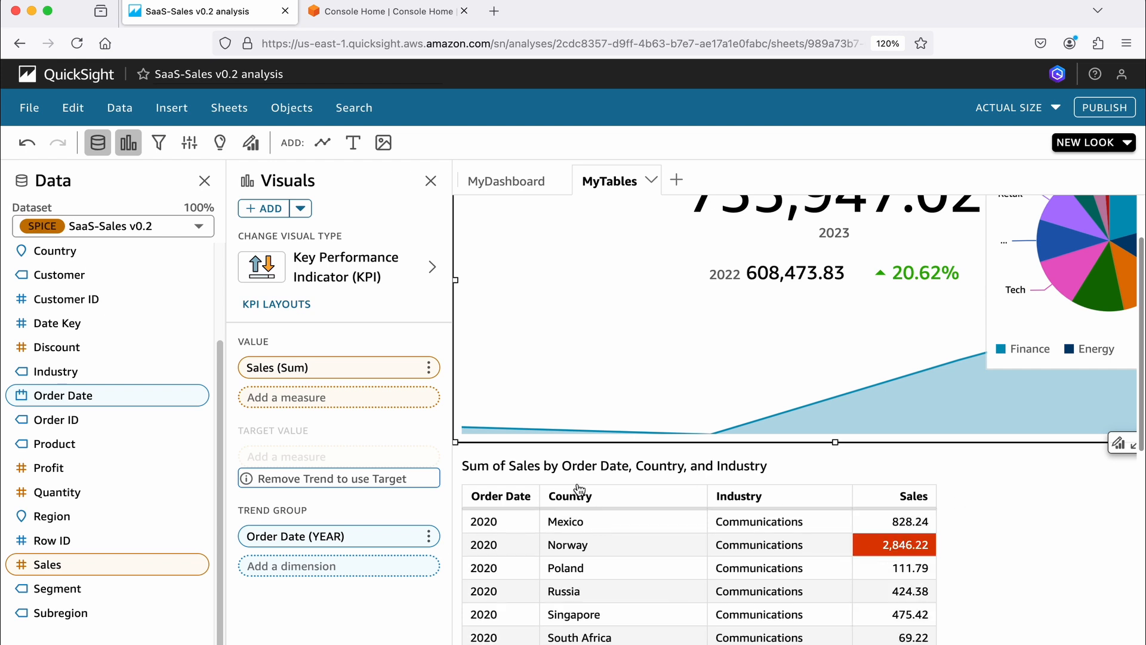
scroll(700, 371, "up", 1)
scroll(702, 374, "up", 1)
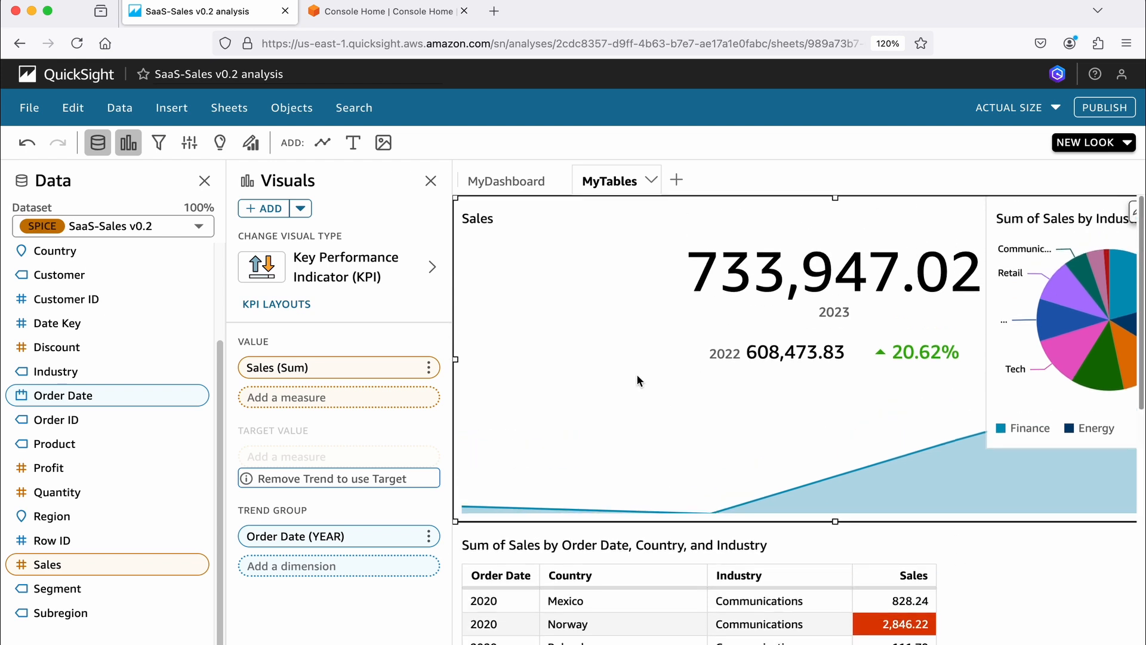